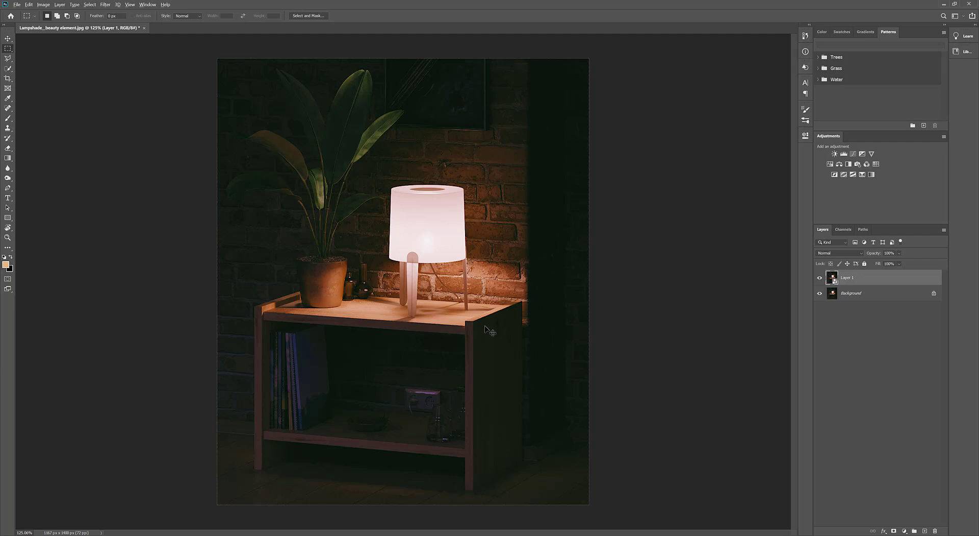
{"action": "scroll", "coordinate": [485, 329], "scroll_direction": "up", "scroll_amount": 3}
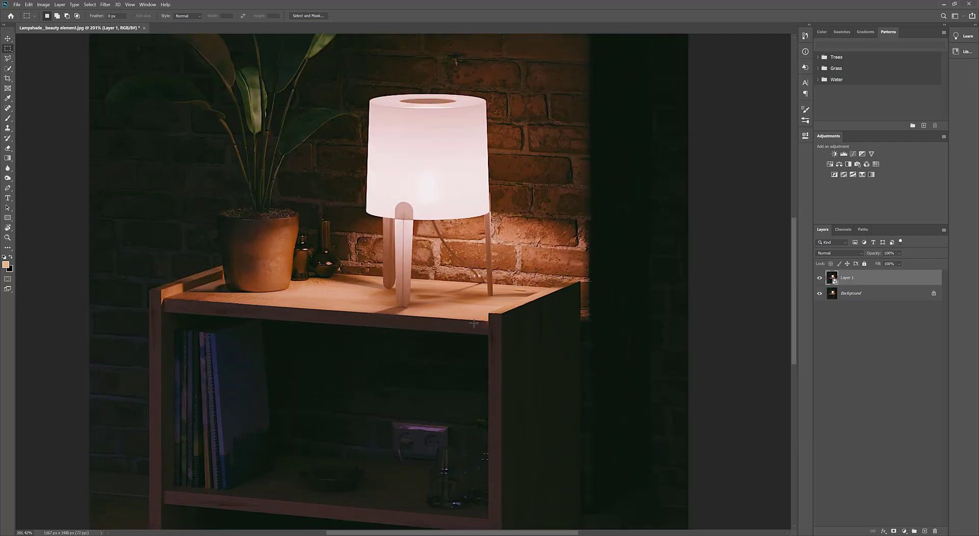
{"action": "scroll", "coordinate": [474, 322], "scroll_direction": "down", "scroll_amount": 4}
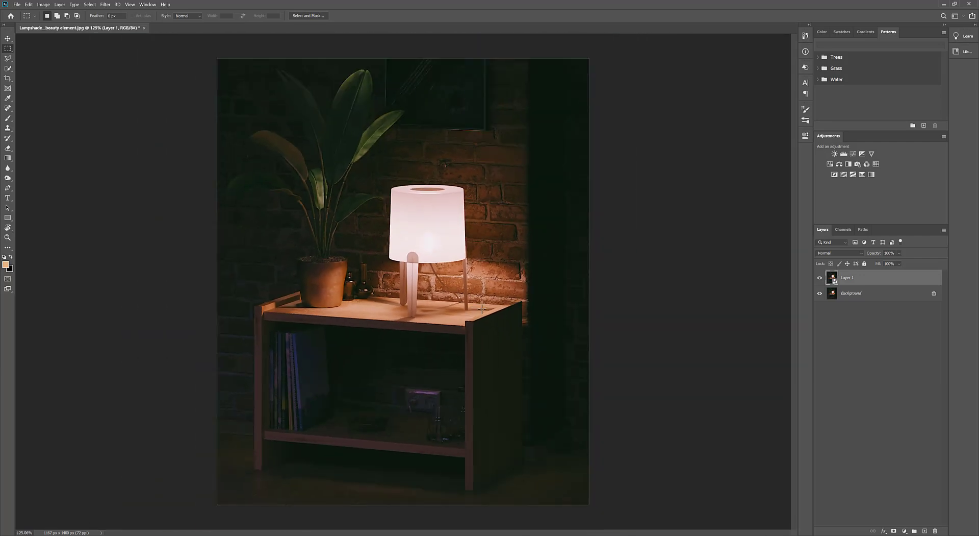
- Open the Lampshade_FStorm DirectLighting, Glare, IndirectDiffuse, IndirectReflections and IndirectRefractions JPG render passes from the Final folder
{"action": "left_click", "coordinate": [24, 6]}
{"action": "left_click", "coordinate": [31, 20]}
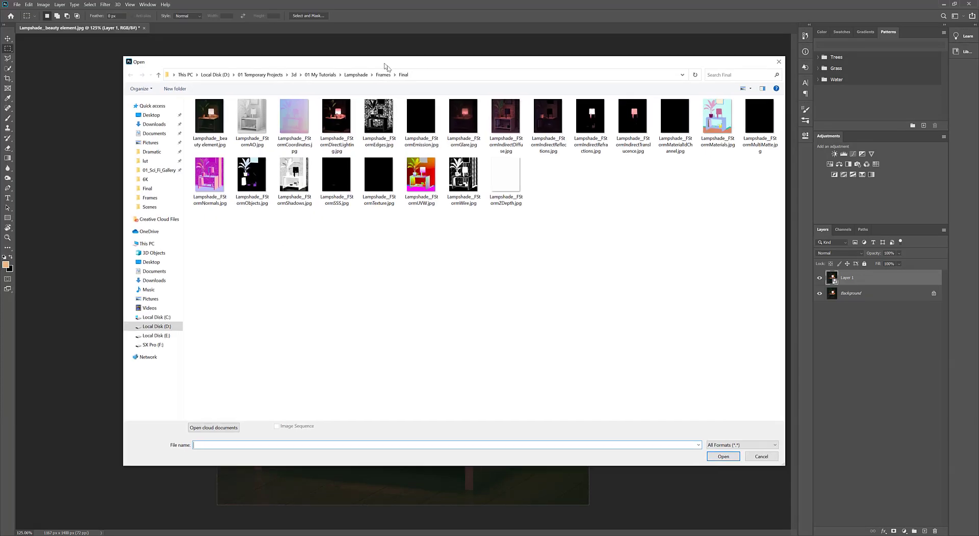
{"action": "left_click", "coordinate": [753, 91]}
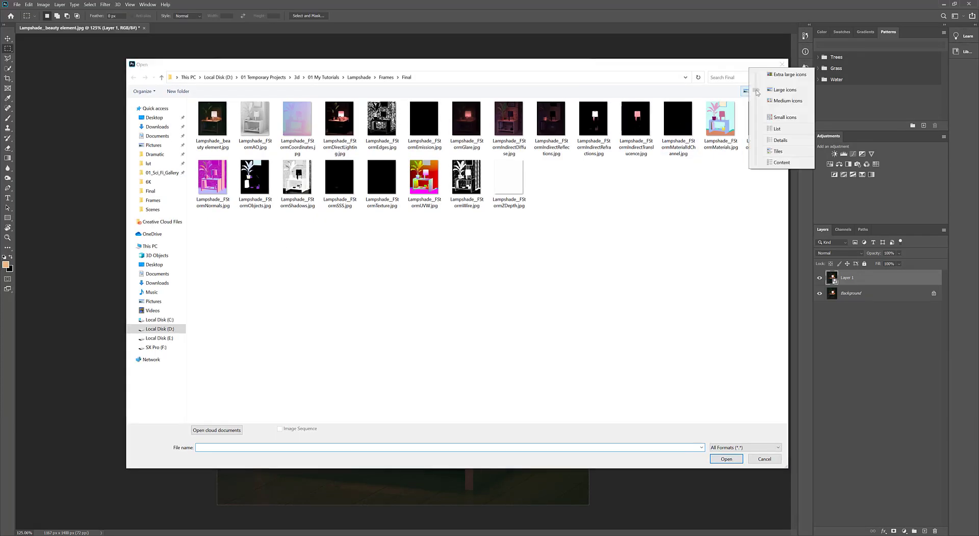
{"action": "left_click", "coordinate": [778, 82]}
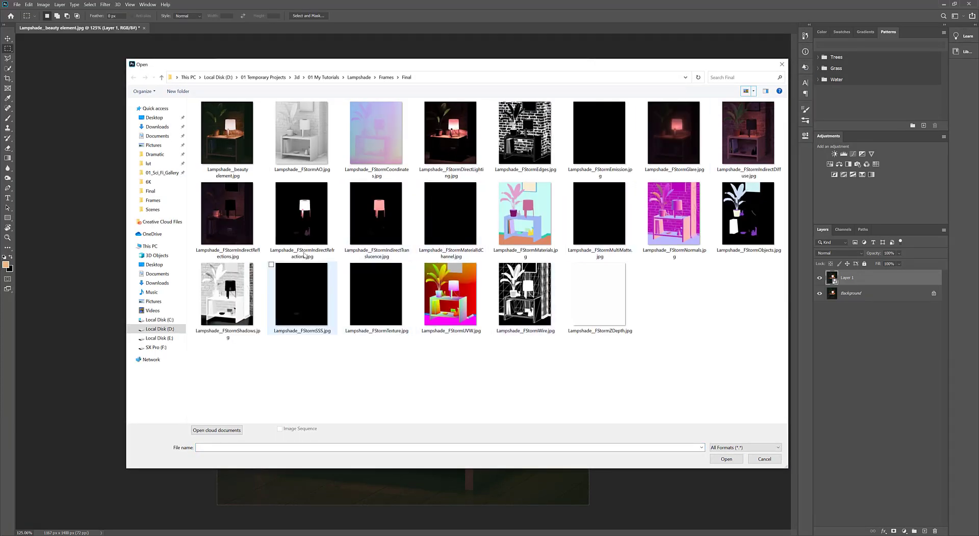
{"action": "left_click", "coordinate": [318, 215]}
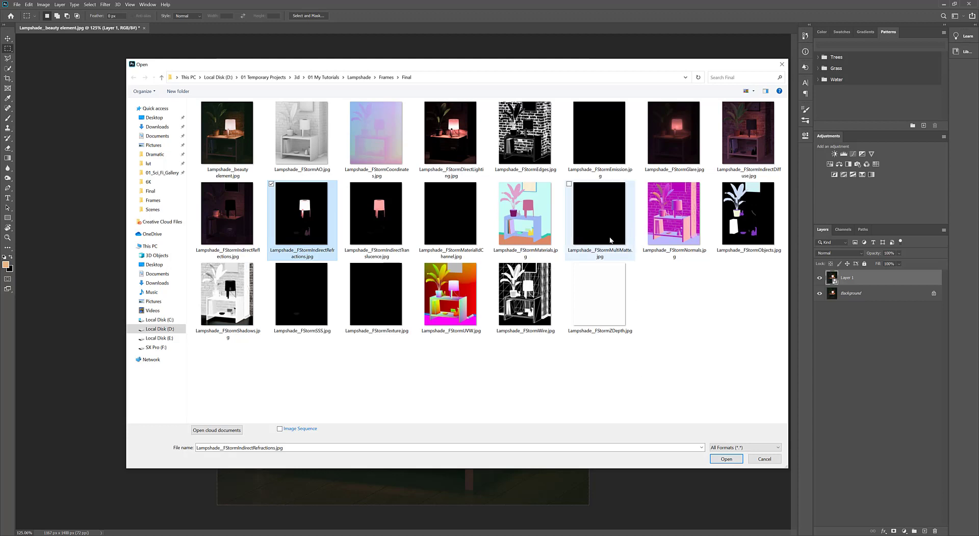
{"action": "left_click", "coordinate": [691, 169], "text": "ctrl"}
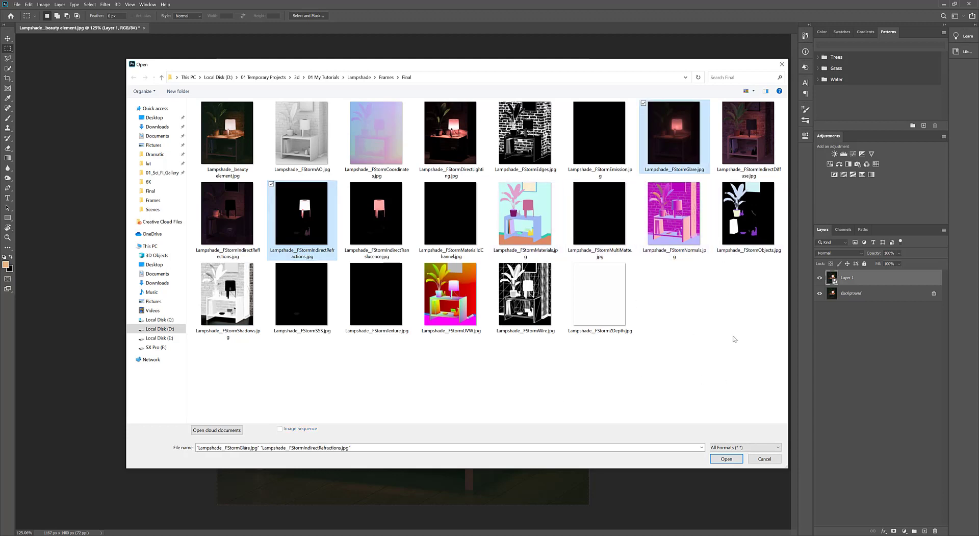
{"action": "left_click", "coordinate": [748, 133], "text": "ctrl"}
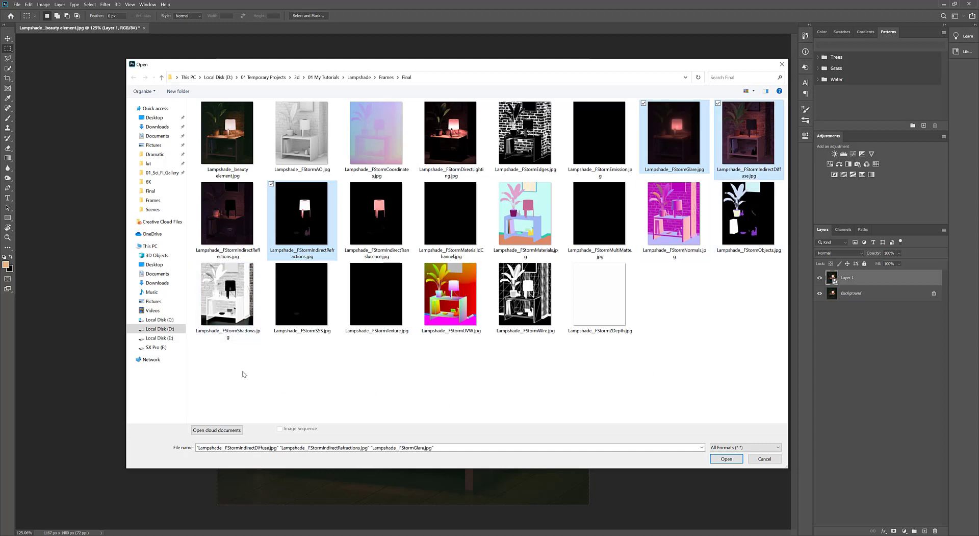
{"action": "left_click", "coordinate": [248, 216], "text": "ctrl"}
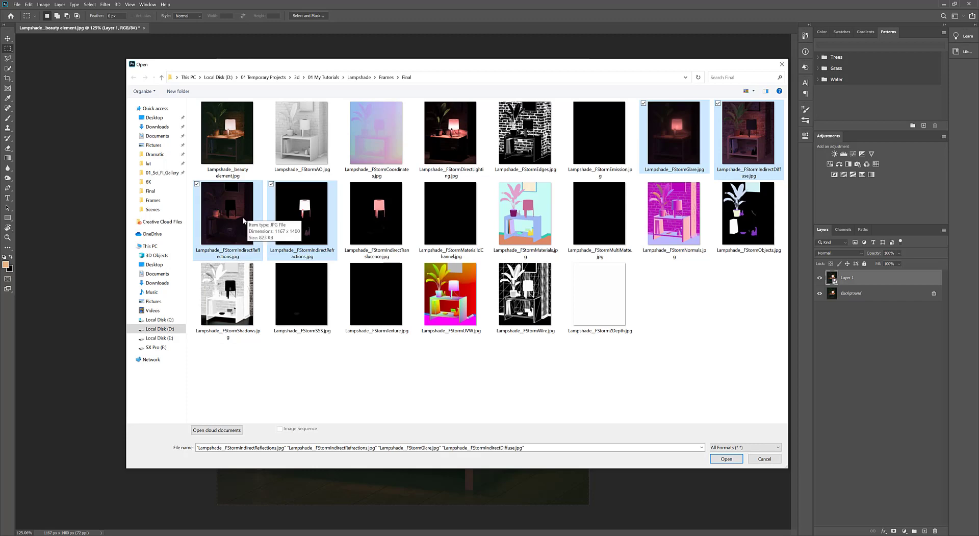
{"action": "double_click", "coordinate": [452, 141]}
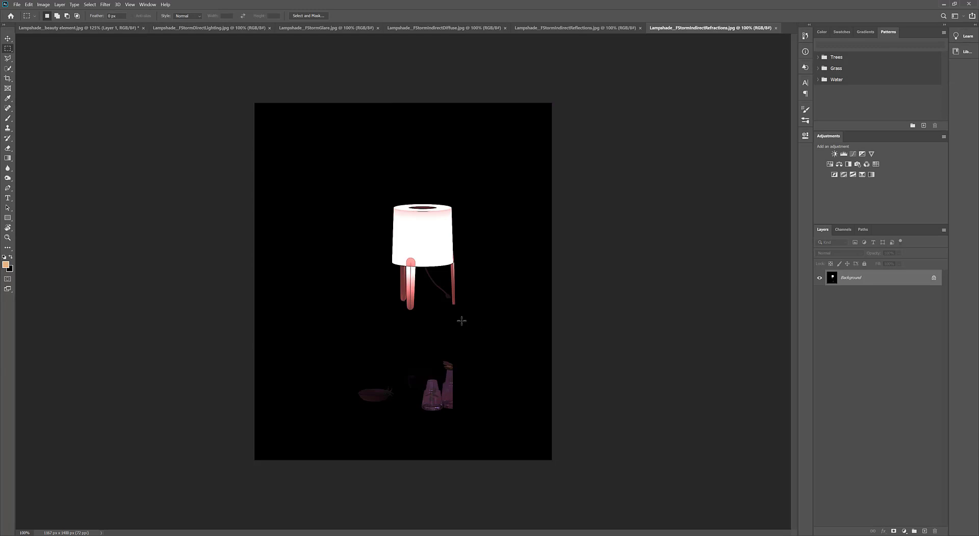
- Look through the opened IndirectReflections, IndirectDiffuse, Glare and DirectLighting passes and return to the beauty element image
{"action": "left_click", "coordinate": [580, 28]}
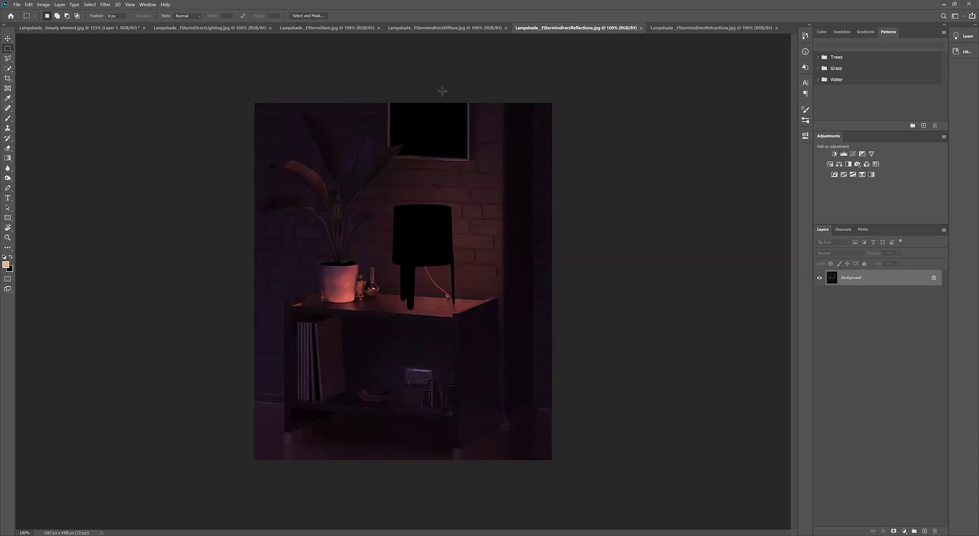
{"action": "left_click", "coordinate": [477, 28]}
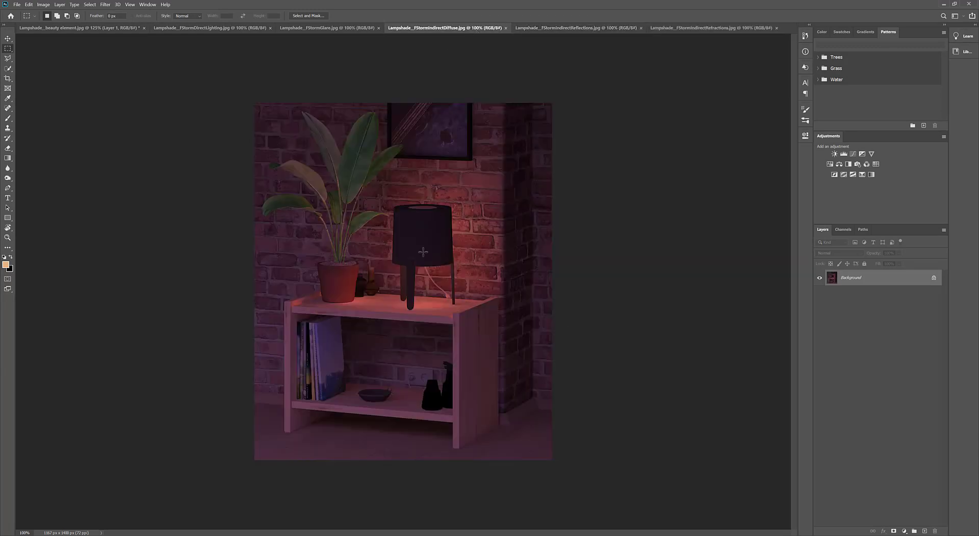
{"action": "left_click", "coordinate": [340, 28]}
{"action": "left_click", "coordinate": [220, 28]}
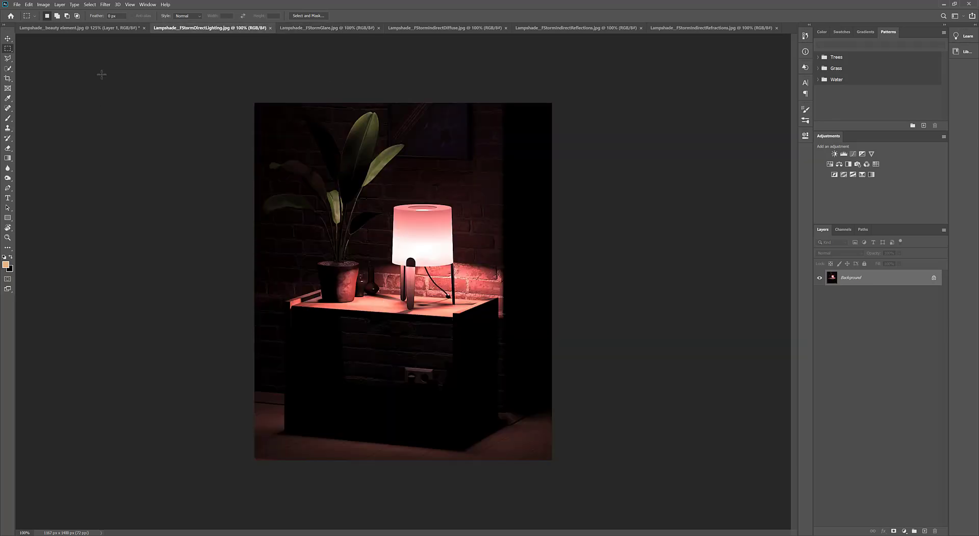
{"action": "left_click", "coordinate": [109, 28]}
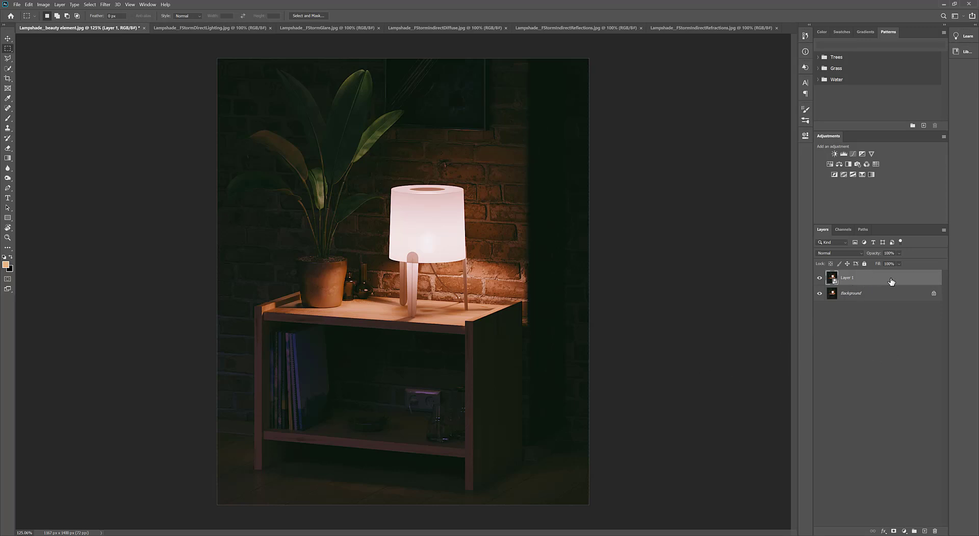
- Open the Camera Raw filter for Layer 1 and set Temperature to +2 and Tint to +7
{"action": "left_click", "coordinate": [106, 4]}
{"action": "left_click", "coordinate": [158, 46]}
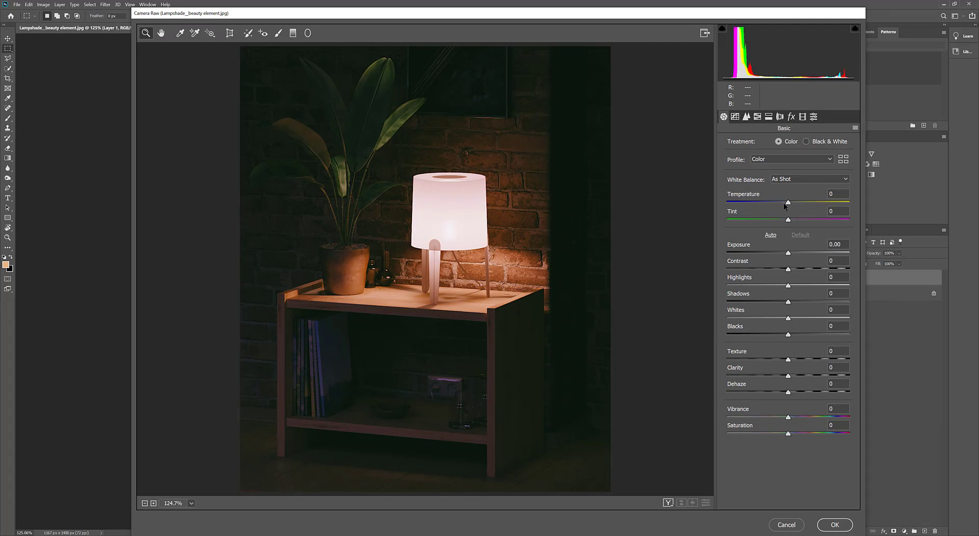
{"action": "left_click_drag", "start_coordinate": [788, 202], "coordinate": [790, 203]}
{"action": "type", "text": "0"}
{"action": "left_click_drag", "start_coordinate": [789, 203], "coordinate": [791, 202]}
{"action": "type", "text": "0"}
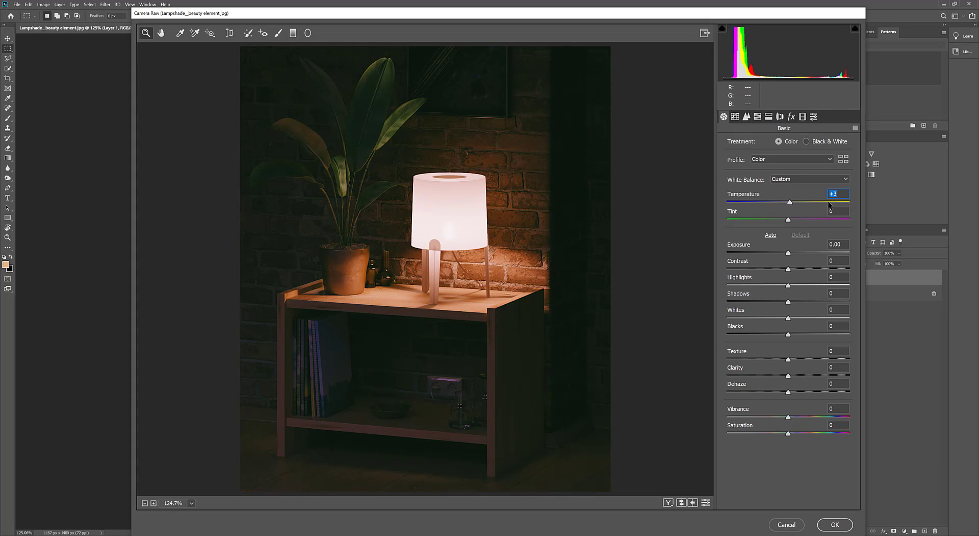
{"action": "type", "text": "0"}
{"action": "left_click_drag", "start_coordinate": [789, 202], "coordinate": [792, 222]}
{"action": "type", "text": "0"}
{"action": "left_click_drag", "start_coordinate": [791, 221], "coordinate": [793, 219]}
{"action": "left_click_drag", "start_coordinate": [474, 19], "coordinate": [467, 42]}
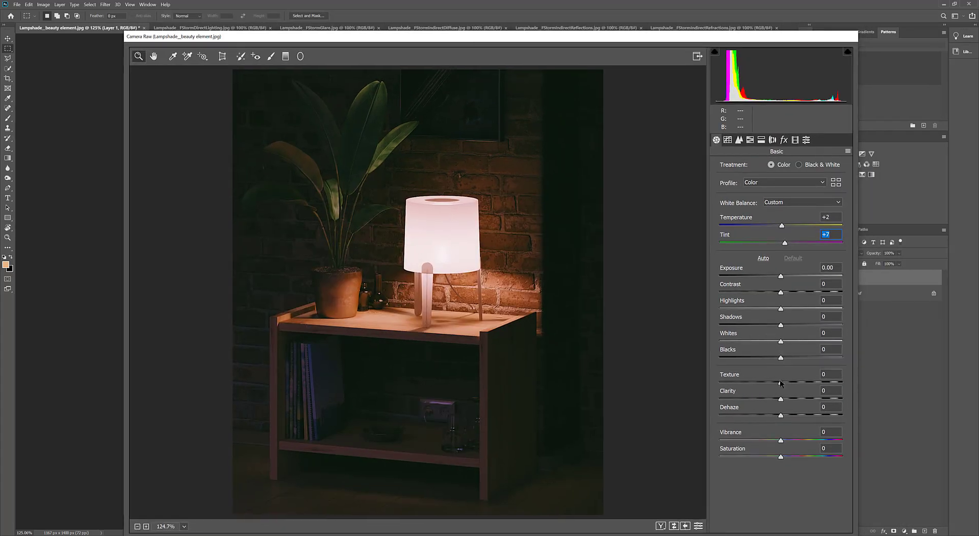
- Try an Exposure of +0.80, reset it to 0, and set Contrast to +12
{"action": "left_click_drag", "start_coordinate": [781, 277], "coordinate": [791, 275]}
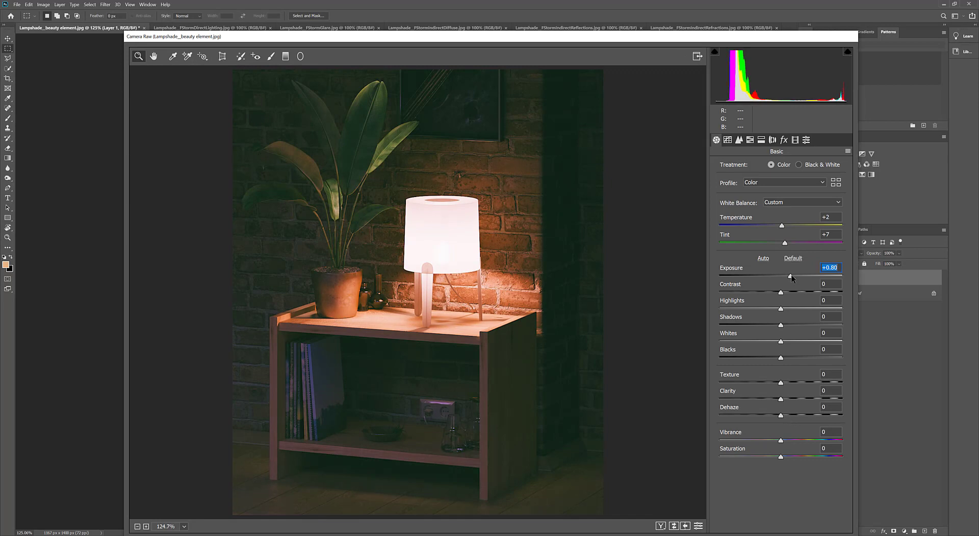
{"action": "type", "text": "0"}
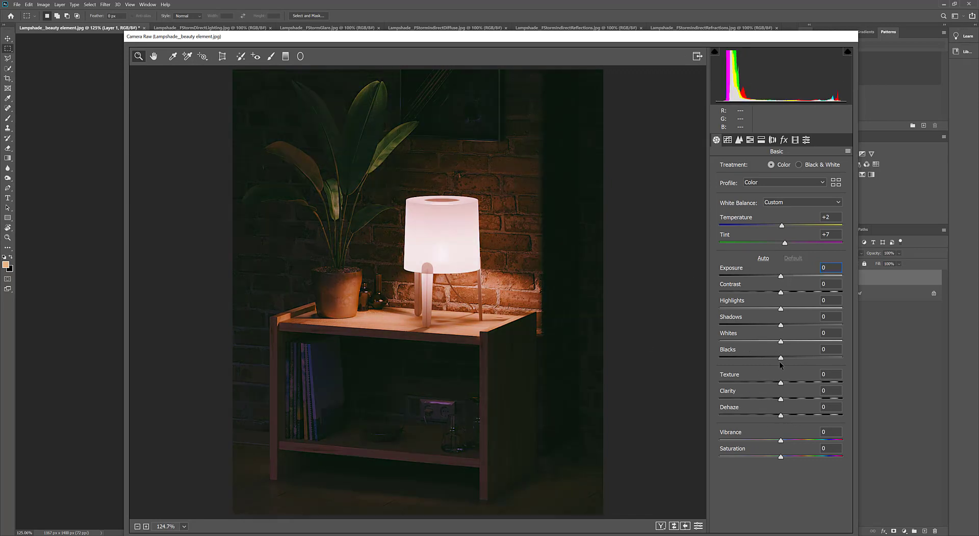
{"action": "mouse_move", "coordinate": [782, 296]}
{"action": "left_mouse_down"}
{"action": "mouse_move", "coordinate": [809, 300]}
{"action": "mouse_move", "coordinate": [788, 294]}
{"action": "left_mouse_up"}
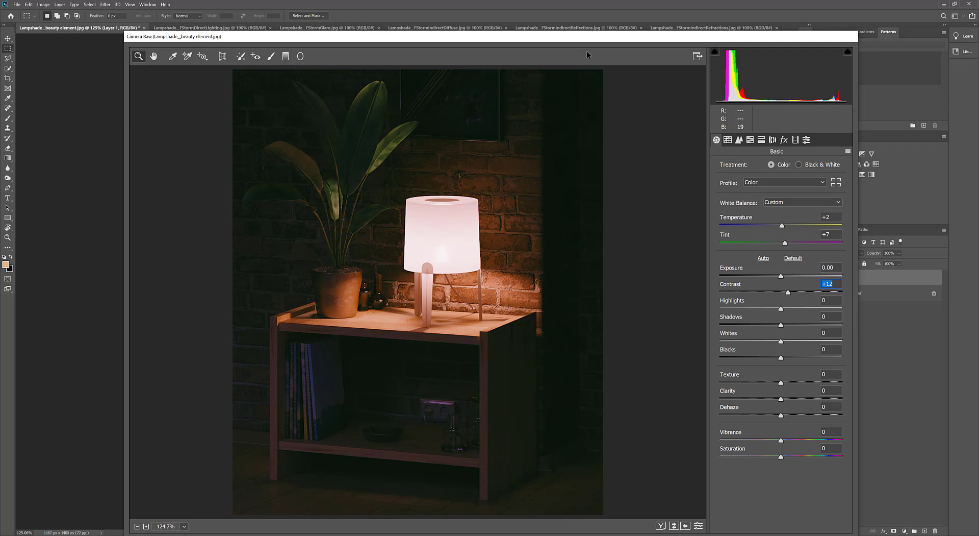
{"action": "left_click_drag", "start_coordinate": [612, 40], "coordinate": [603, 36]}
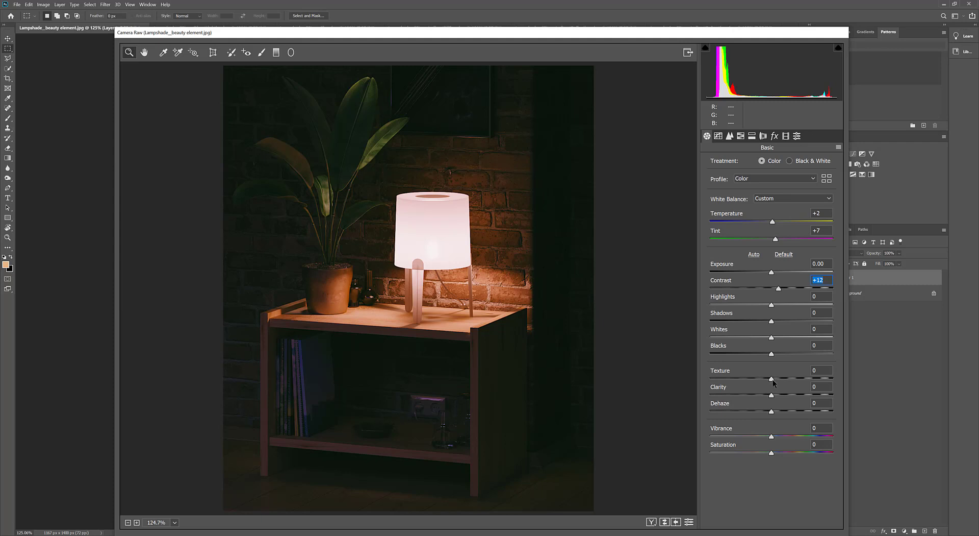
- Set the Texture of the lamp image to +12
{"action": "mouse_move", "coordinate": [772, 379]}
{"action": "left_mouse_down"}
{"action": "mouse_move", "coordinate": [786, 380]}
{"action": "mouse_move", "coordinate": [772, 377]}
{"action": "left_mouse_up"}
{"action": "type", "text": "5"}
{"action": "key", "text": "Return"}
{"action": "type", "text": "12"}
{"action": "key", "text": "Return"}
- Try Highlights at +13, settle on +7, and keep Whites at 0
{"action": "mouse_move", "coordinate": [772, 306]}
{"action": "left_mouse_down"}
{"action": "mouse_move", "coordinate": [811, 305]}
{"action": "mouse_move", "coordinate": [772, 304]}
{"action": "mouse_move", "coordinate": [794, 303]}
{"action": "mouse_move", "coordinate": [780, 304]}
{"action": "left_mouse_up"}
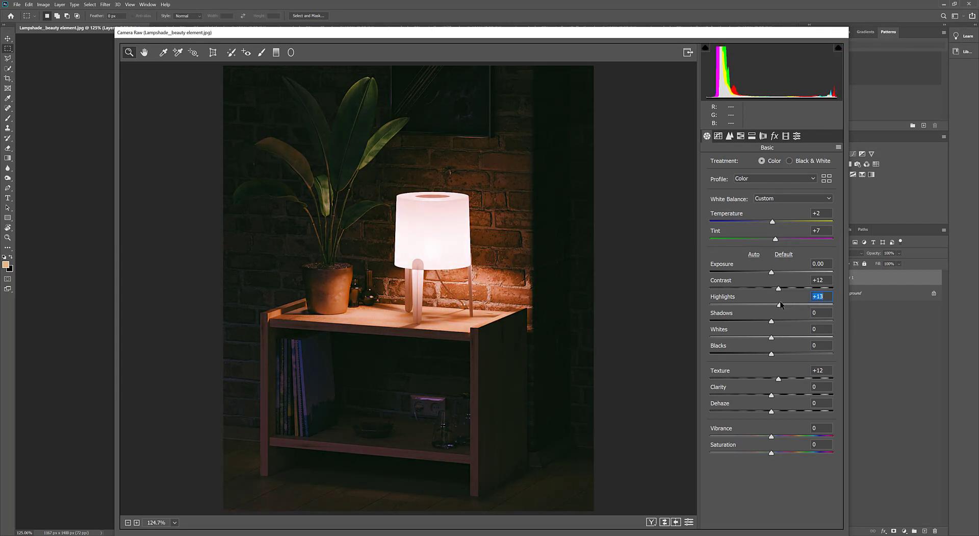
{"action": "double_click", "coordinate": [778, 305]}
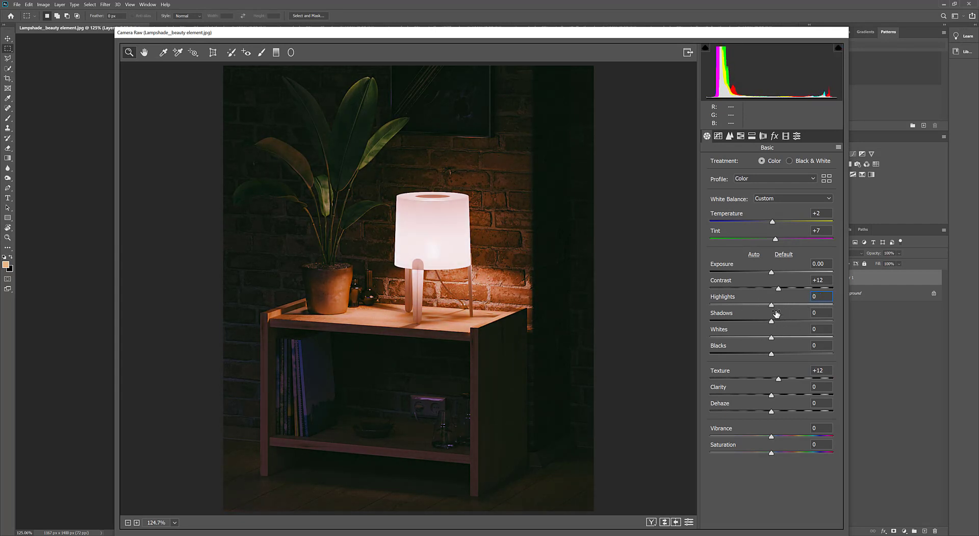
{"action": "left_click_drag", "start_coordinate": [772, 306], "coordinate": [776, 305]}
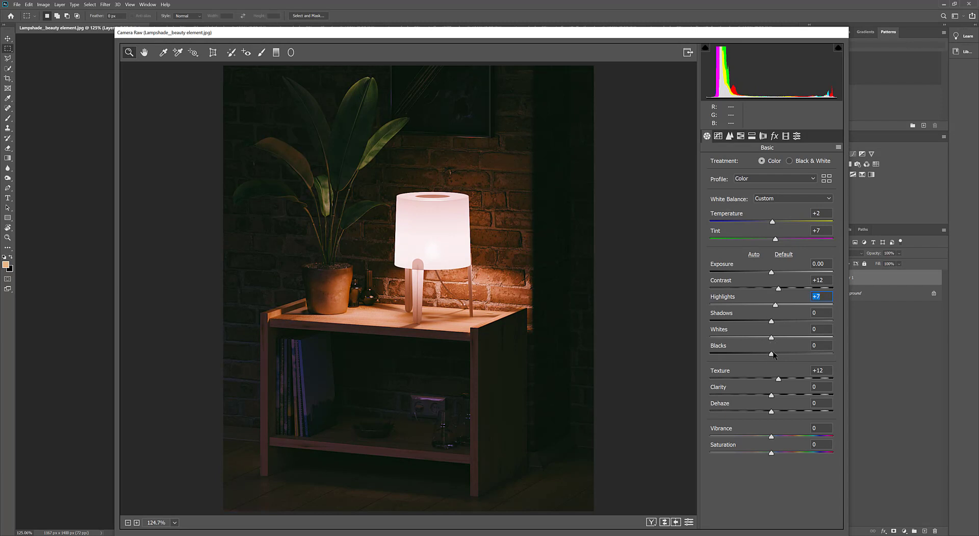
{"action": "mouse_move", "coordinate": [771, 337]}
{"action": "left_mouse_down"}
{"action": "mouse_move", "coordinate": [790, 338]}
{"action": "mouse_move", "coordinate": [738, 337]}
{"action": "mouse_move", "coordinate": [771, 337]}
{"action": "left_mouse_up"}
- Compare the image with the current Basic adjustments against the default settings
{"action": "left_click", "coordinate": [688, 521]}
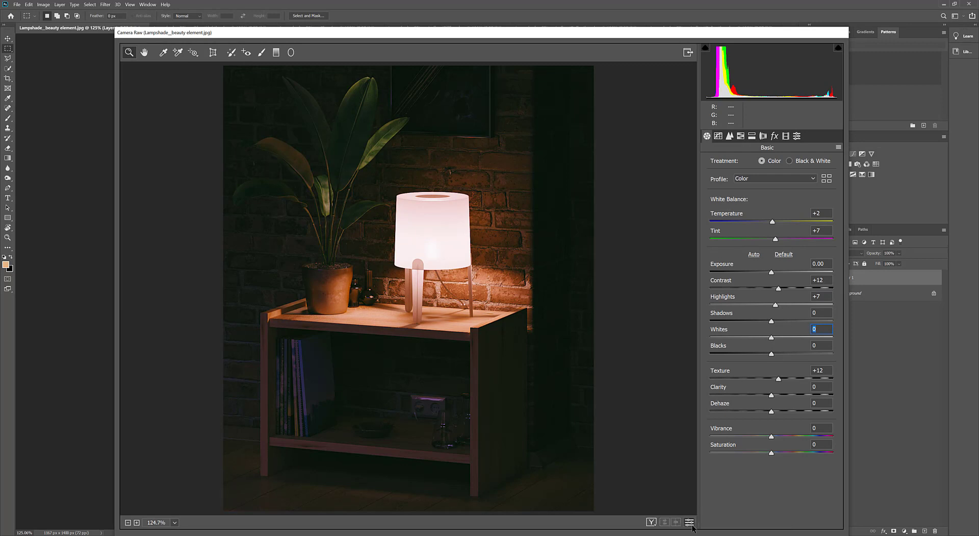
{"action": "left_click", "coordinate": [688, 521]}
{"action": "left_click", "coordinate": [692, 522]}
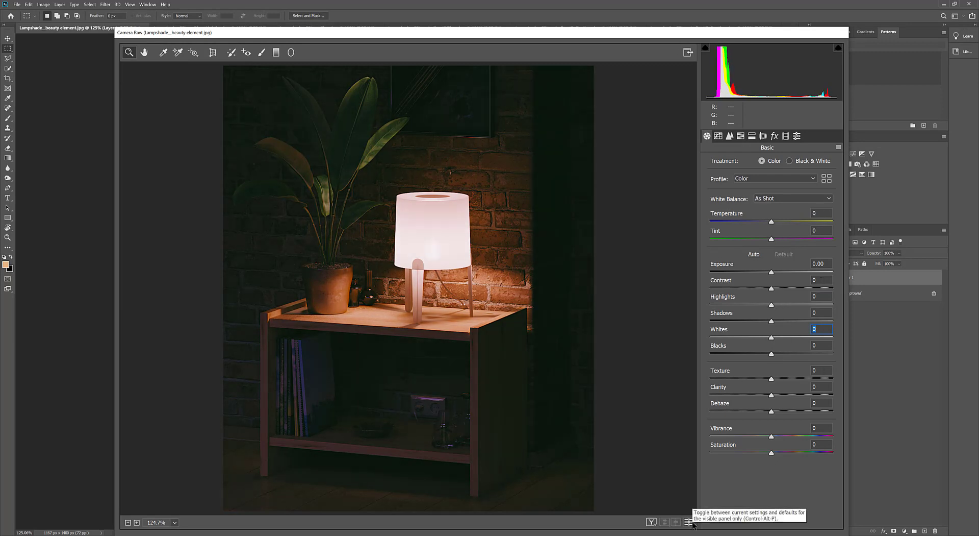
{"action": "left_click", "coordinate": [692, 522]}
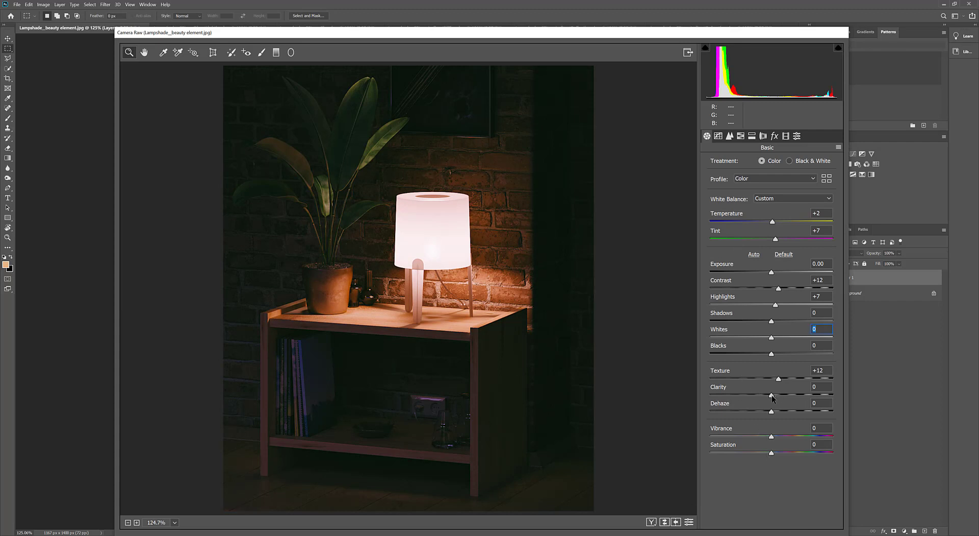
- Try a Clarity of +16 and reduce it to +4
{"action": "mouse_move", "coordinate": [772, 396]}
{"action": "left_mouse_down"}
{"action": "mouse_move", "coordinate": [790, 396]}
{"action": "mouse_move", "coordinate": [783, 394]}
{"action": "left_mouse_up"}
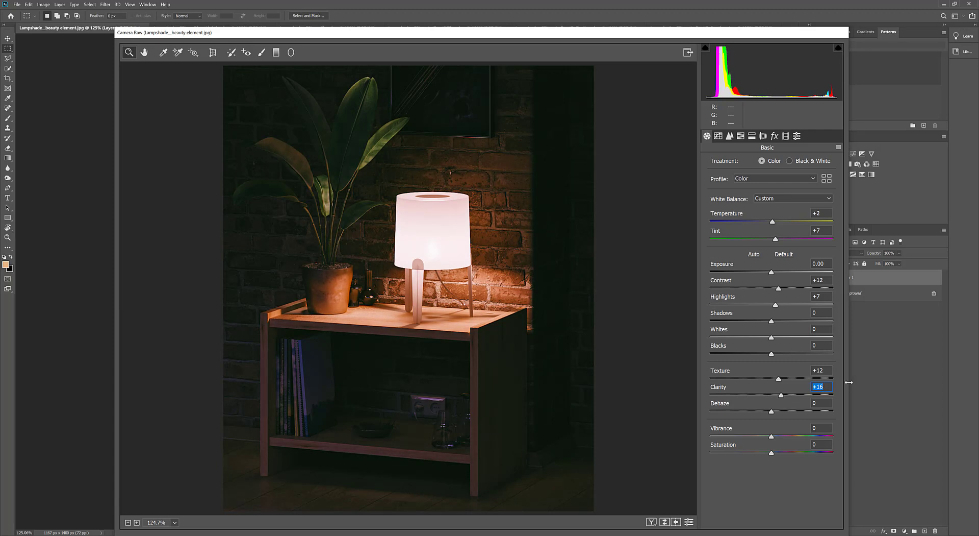
{"action": "type", "text": "8"}
{"action": "left_click_drag", "start_coordinate": [777, 397], "coordinate": [775, 398]}
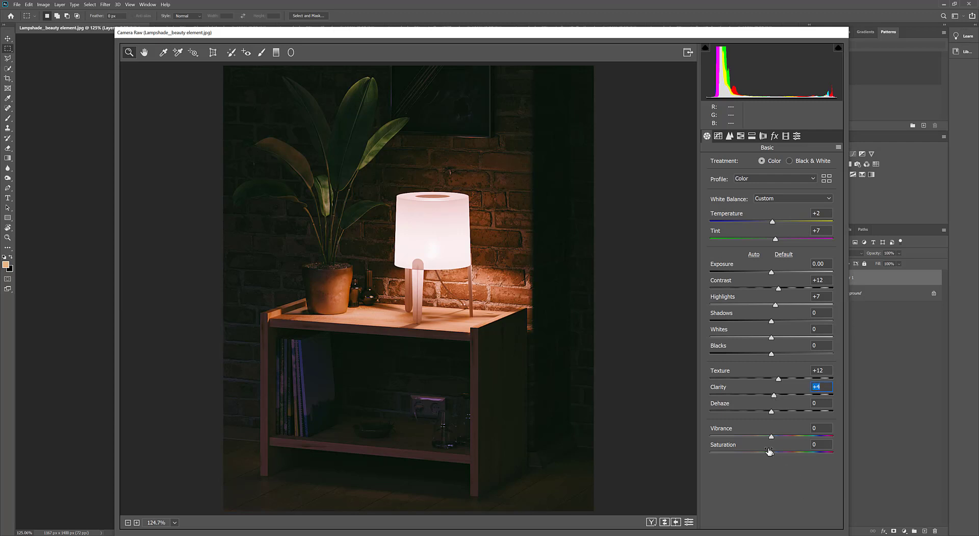
- Try a Dehaze of +17, reset it to 0, and test the Vibrance and Saturation adjustments
{"action": "mouse_move", "coordinate": [772, 414]}
{"action": "left_mouse_down"}
{"action": "mouse_move", "coordinate": [795, 414]}
{"action": "mouse_move", "coordinate": [783, 414]}
{"action": "left_mouse_up"}
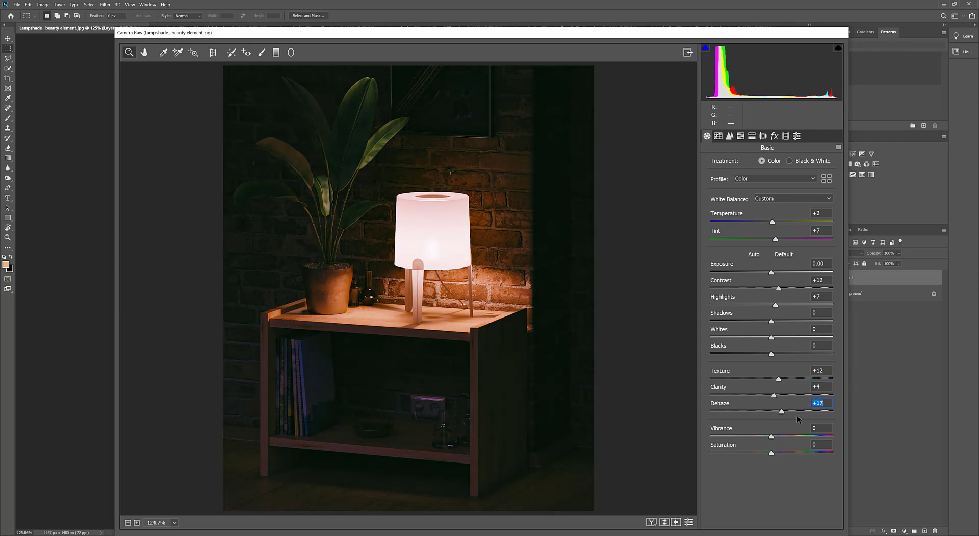
{"action": "double_click", "coordinate": [782, 410]}
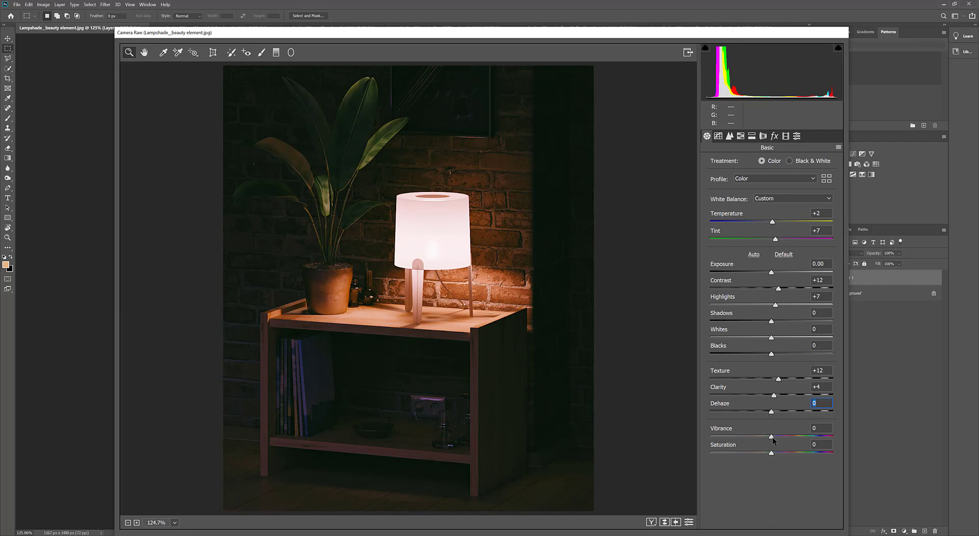
{"action": "mouse_move", "coordinate": [771, 438]}
{"action": "left_mouse_down"}
{"action": "mouse_move", "coordinate": [816, 438]}
{"action": "mouse_move", "coordinate": [772, 438]}
{"action": "mouse_move", "coordinate": [778, 454]}
{"action": "mouse_move", "coordinate": [769, 454]}
{"action": "left_mouse_up"}
- Check the whole set of Basic adjustments once more against the unedited image
{"action": "left_click_drag", "start_coordinate": [512, 36], "coordinate": [493, 22]}
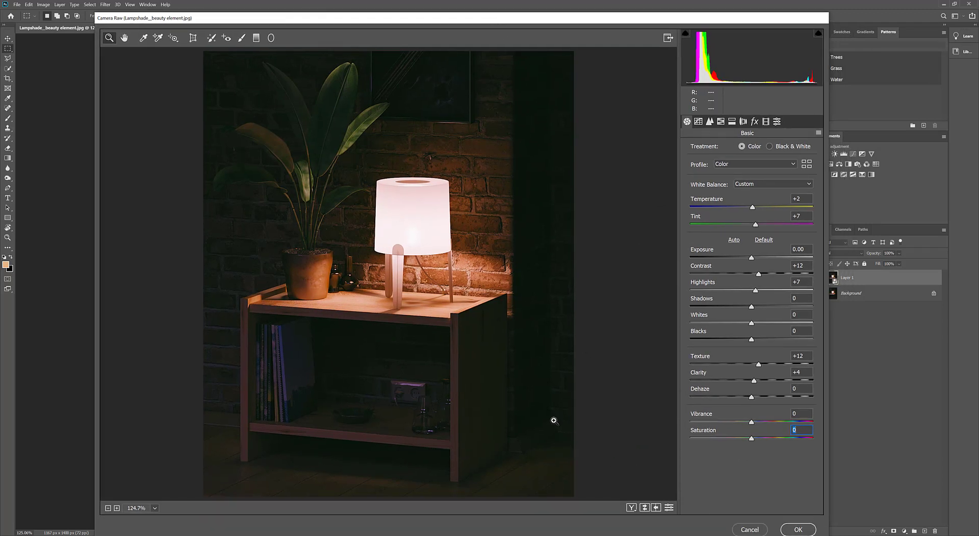
{"action": "left_click", "coordinate": [668, 507]}
{"action": "left_click", "coordinate": [668, 507]}
- Try the Medium and Heavy Vignetting presets and settle on the Light one
{"action": "left_click", "coordinate": [776, 121]}
{"action": "left_click_drag", "start_coordinate": [822, 309], "coordinate": [826, 280]}
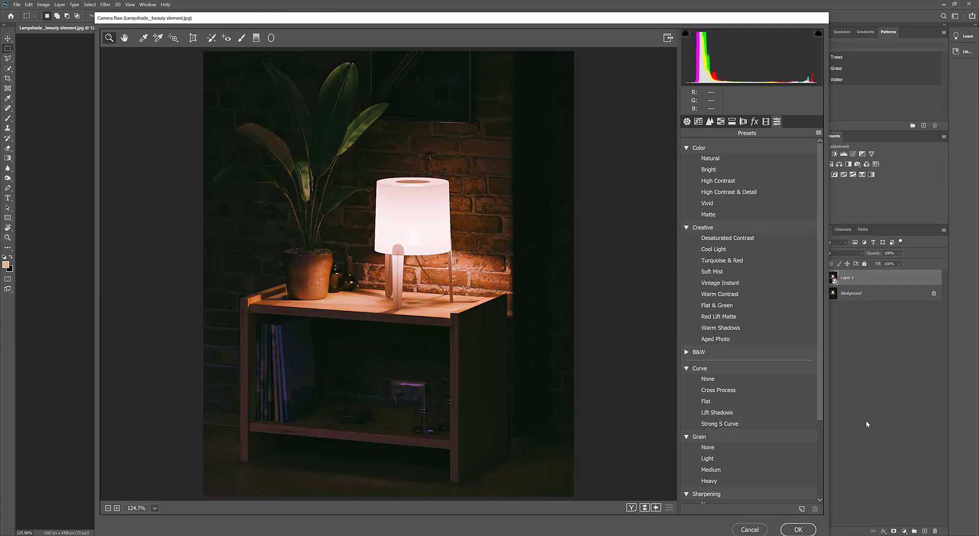
{"action": "scroll", "coordinate": [822, 390], "scroll_direction": "down", "scroll_amount": 2}
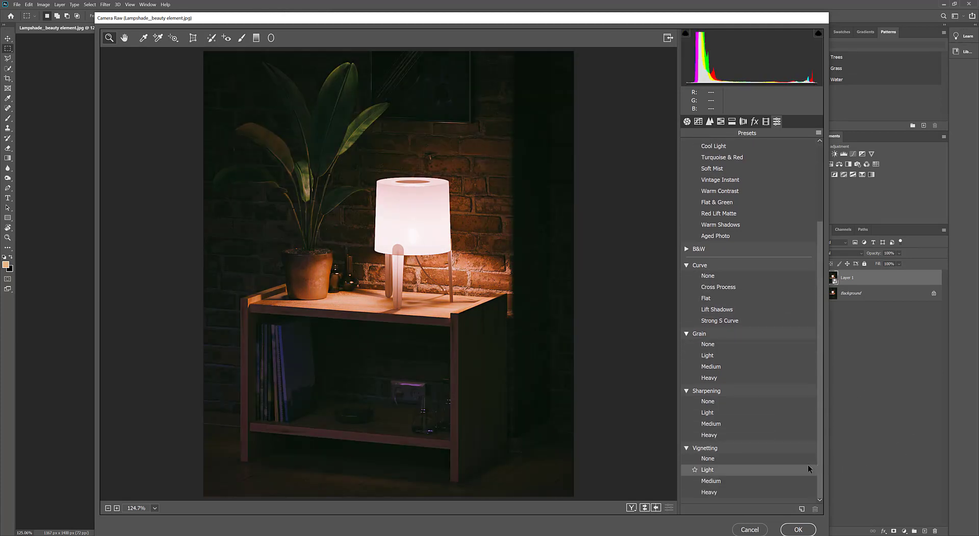
{"action": "left_click", "coordinate": [805, 479]}
{"action": "left_click", "coordinate": [805, 481]}
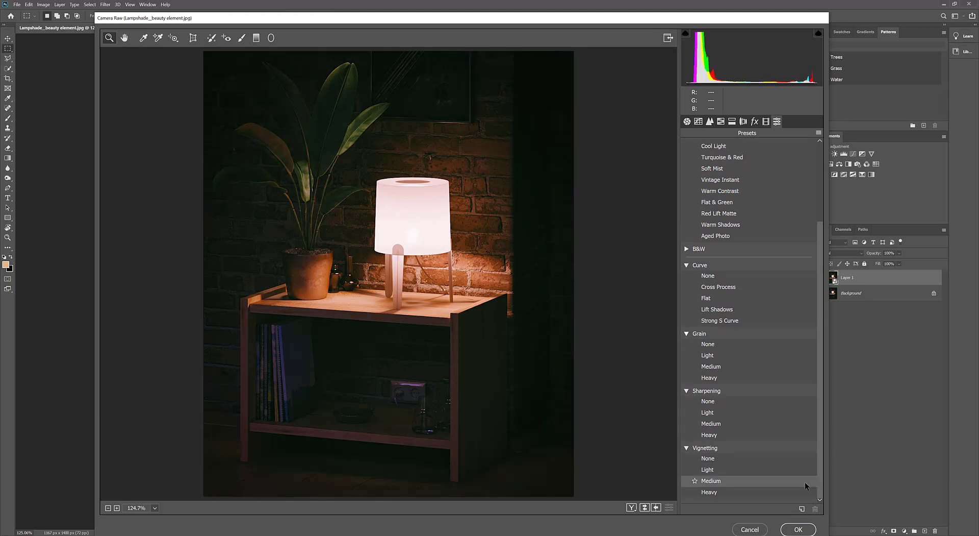
{"action": "left_click", "coordinate": [797, 491]}
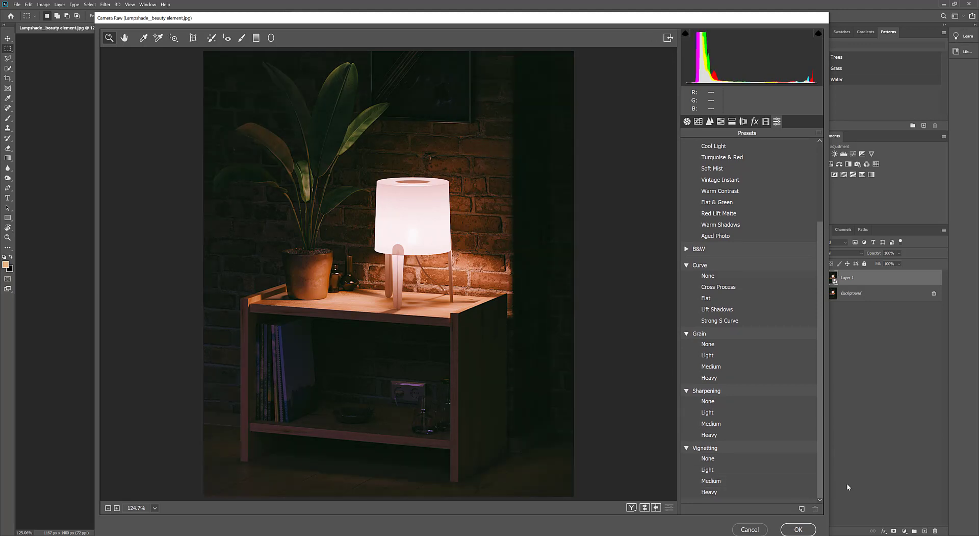
{"action": "left_click", "coordinate": [812, 469]}
{"action": "scroll", "coordinate": [822, 210], "scroll_direction": "up", "scroll_amount": 3}
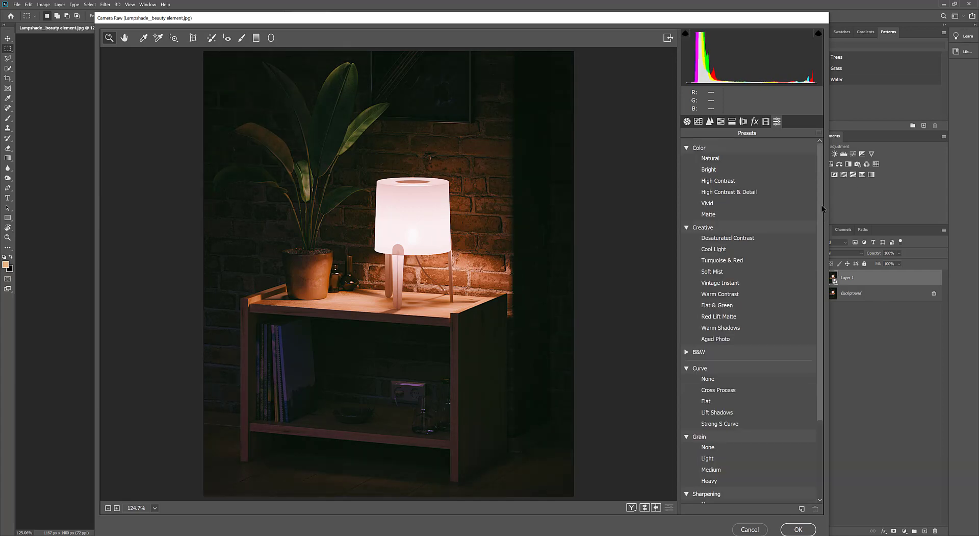
- Apply the Camera Raw filter and compare Layer 1 with the original by toggling its visibility
{"action": "left_click", "coordinate": [800, 528]}
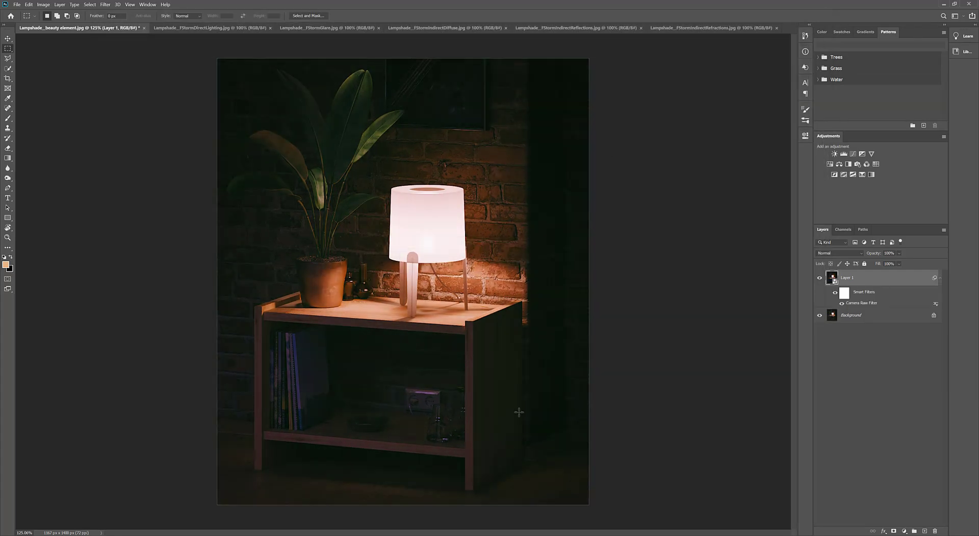
{"action": "left_click", "coordinate": [820, 278]}
{"action": "left_click", "coordinate": [820, 278]}
- Start a custom Lens Correction on Layer 1 with Red/Cyan Fringe at -60.32 and Green/Magenta Fringe at +52.38
{"action": "left_click", "coordinate": [105, 5]}
{"action": "left_click", "coordinate": [133, 54]}
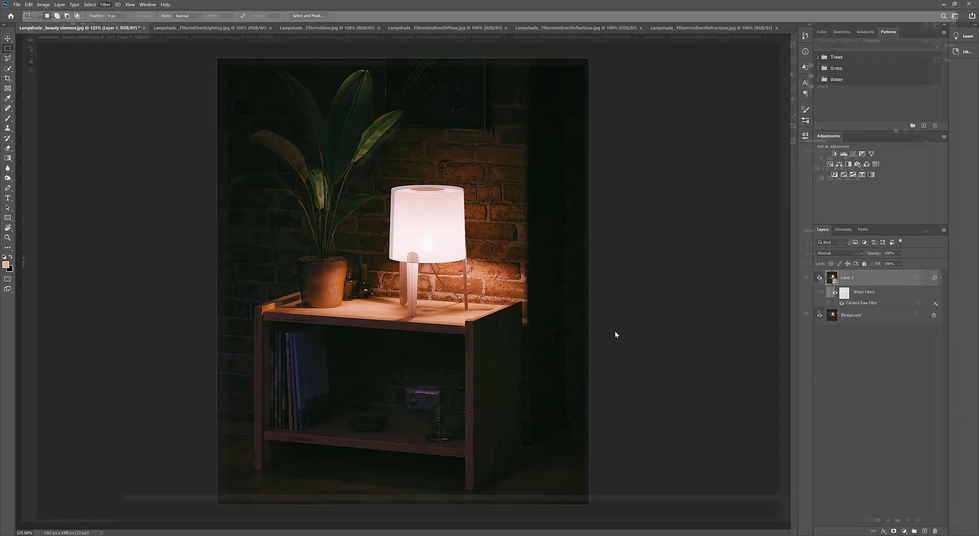
{"action": "key", "text": "ctrl+plus"}
{"action": "key", "text": "ctrl+plus"}
{"action": "key", "text": "ctrl+plus"}
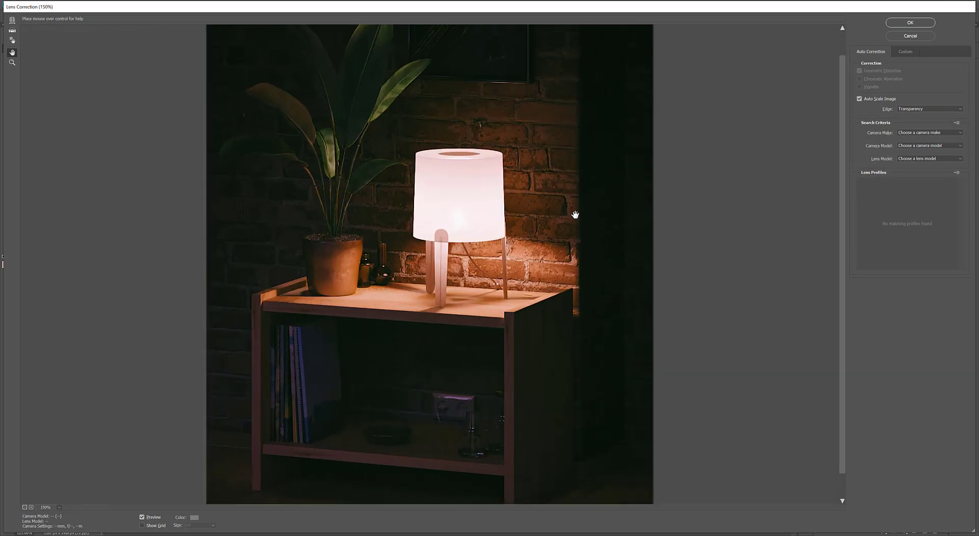
{"action": "left_click", "coordinate": [910, 52]}
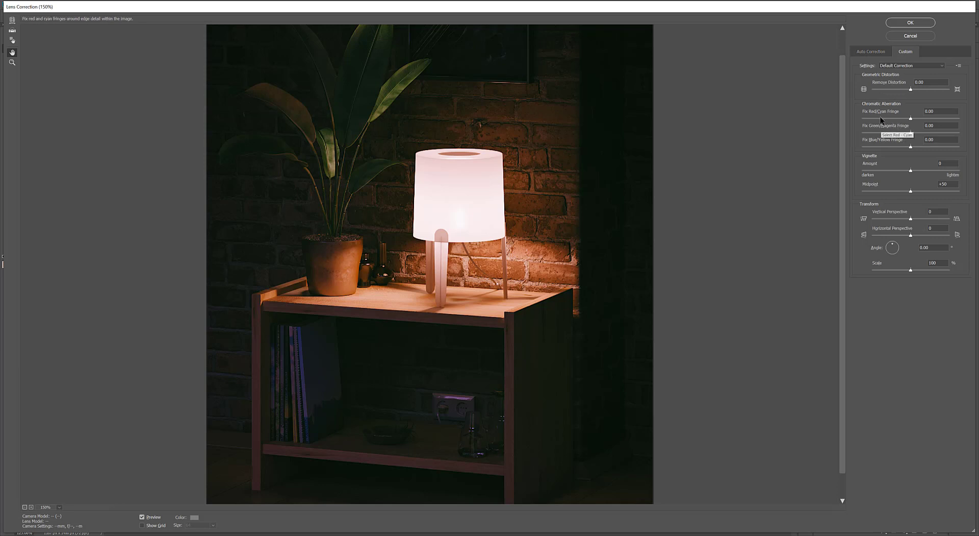
{"action": "left_click_drag", "start_coordinate": [911, 118], "coordinate": [935, 133]}
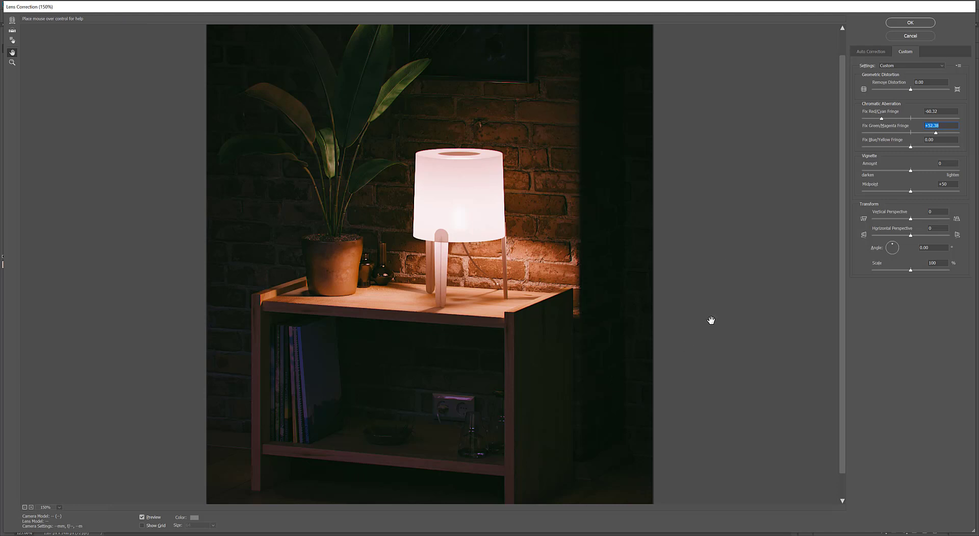
- Compare the fringe correction with the uncorrected image and examine the edges of the lampshade, plant and cabinet up close
{"action": "left_click", "coordinate": [142, 518]}
{"action": "scroll", "coordinate": [464, 213], "scroll_direction": "up", "scroll_amount": 3}
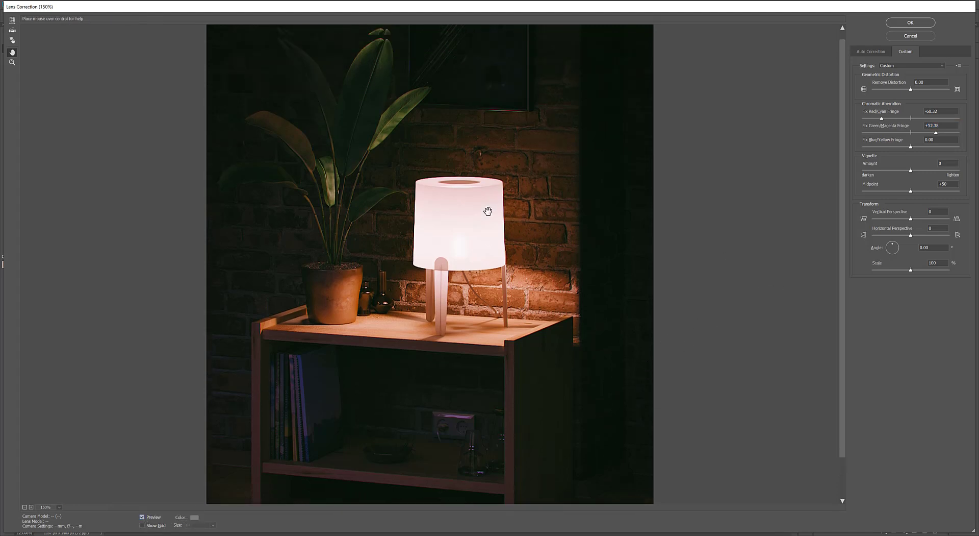
{"action": "scroll", "coordinate": [464, 213], "scroll_direction": "up", "scroll_amount": 1}
{"action": "left_click_drag", "start_coordinate": [486, 188], "coordinate": [485, 238]}
{"action": "scroll", "coordinate": [500, 252], "scroll_direction": "up", "scroll_amount": 1}
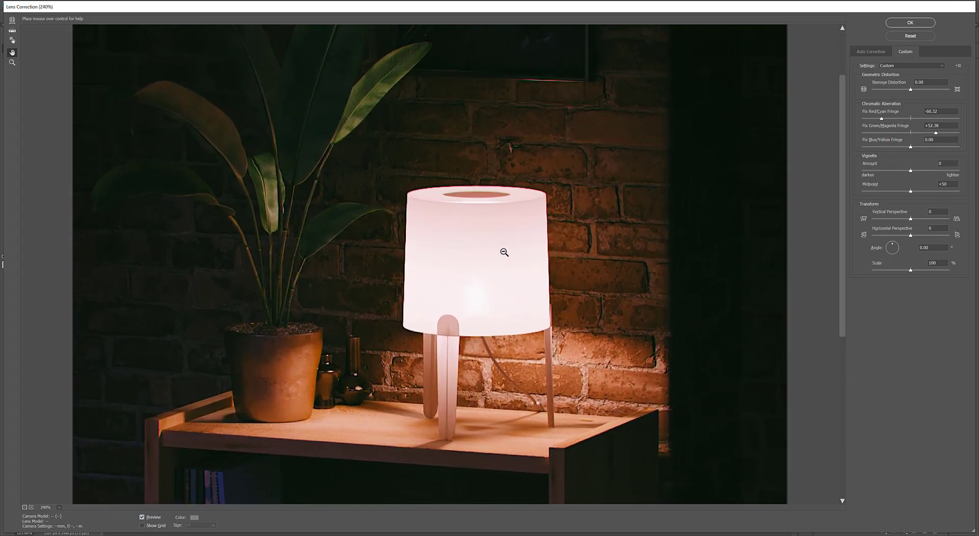
{"action": "scroll", "coordinate": [503, 253], "scroll_direction": "down", "scroll_amount": 5}
{"action": "scroll", "coordinate": [564, 210], "scroll_direction": "up", "scroll_amount": 6}
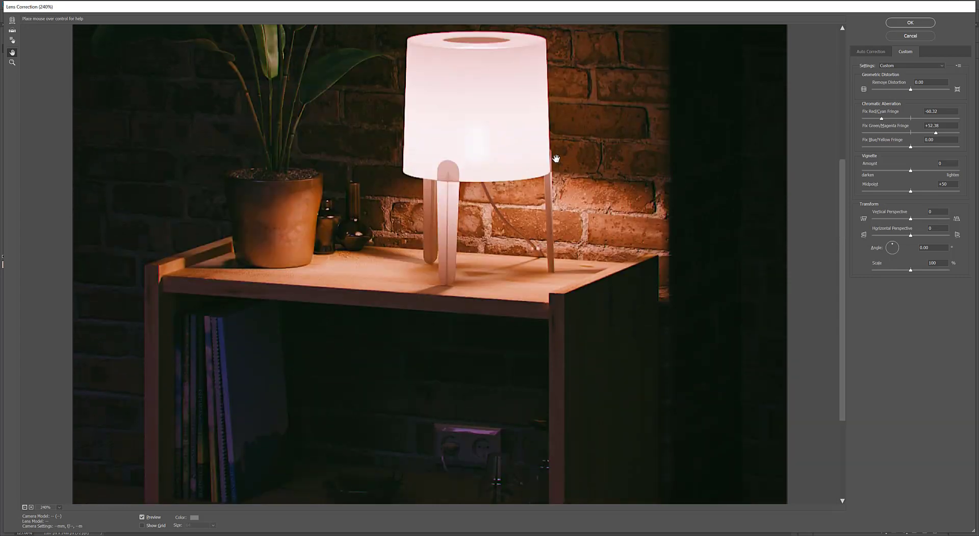
{"action": "scroll", "coordinate": [541, 357], "scroll_direction": "down", "scroll_amount": 1}
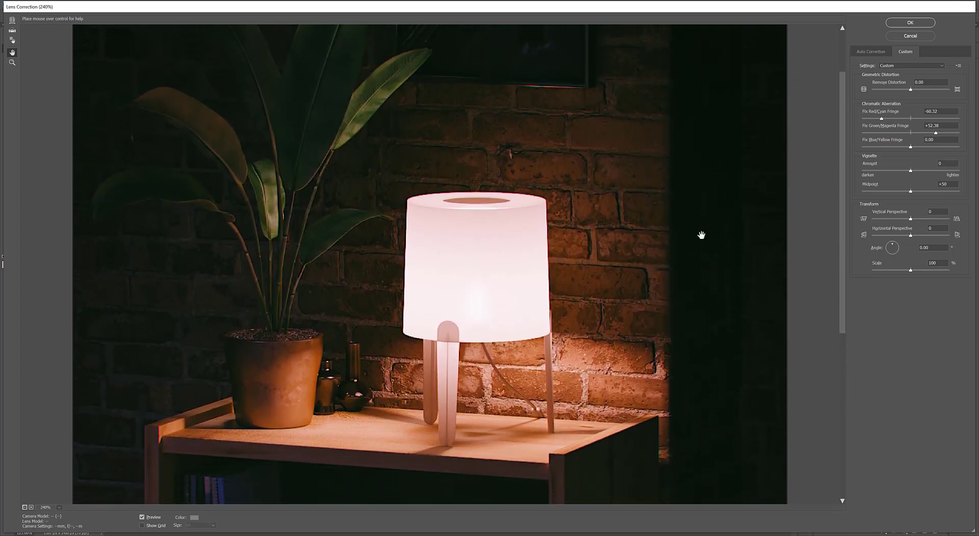
- Try a Green/Magenta Fringe of +75.40 and compare it with the uncorrected image
{"action": "left_click", "coordinate": [941, 134]}
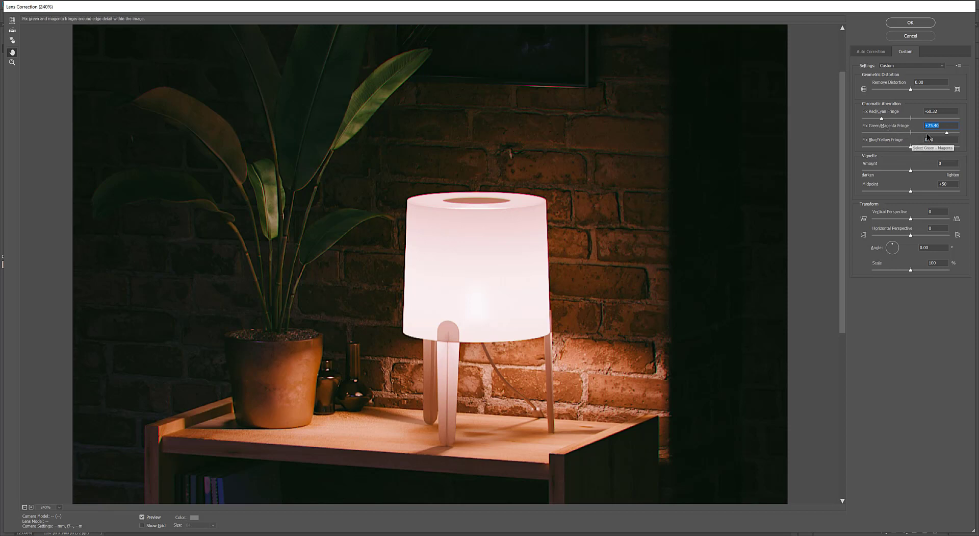
{"action": "left_click", "coordinate": [142, 517]}
{"action": "left_click", "coordinate": [142, 516]}
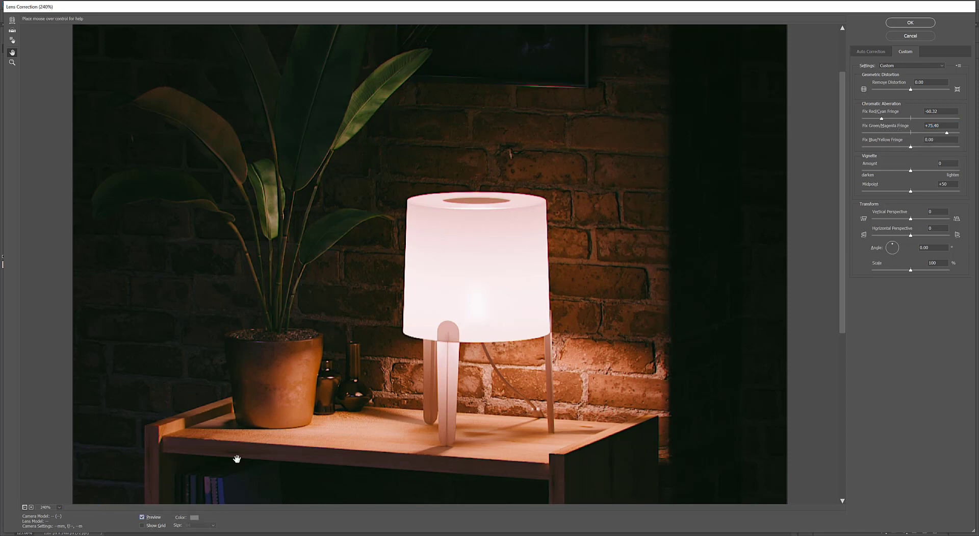
{"action": "left_click_drag", "start_coordinate": [510, 292], "coordinate": [510, 368]}
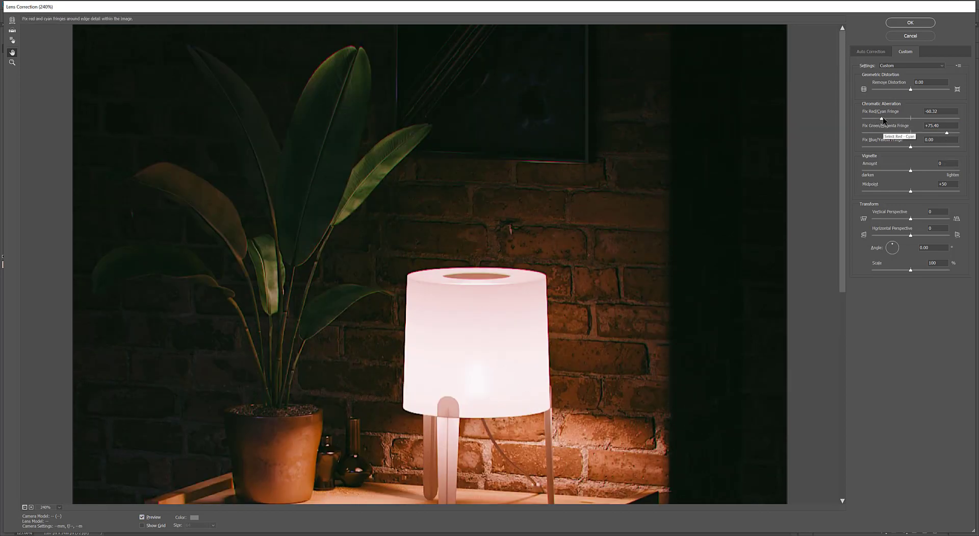
- Set Green/Magenta Fringe to +39.68 and Red/Cyan Fringe to -46.03, and apply the Lens Correction
{"action": "left_click_drag", "start_coordinate": [947, 133], "coordinate": [931, 133]}
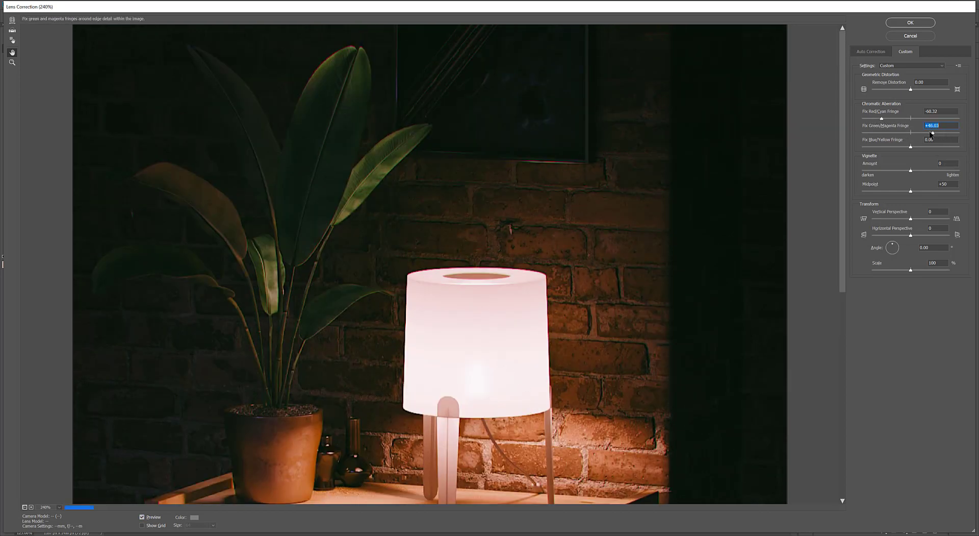
{"action": "left_click", "coordinate": [885, 118]}
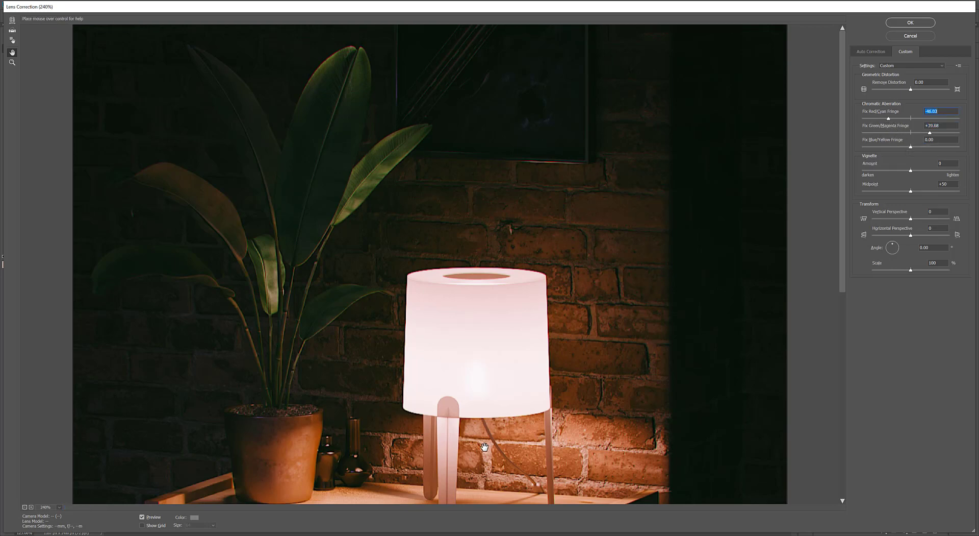
{"action": "scroll", "coordinate": [512, 250], "scroll_direction": "down", "scroll_amount": 5}
{"action": "scroll", "coordinate": [512, 250], "scroll_direction": "down", "scroll_amount": 3}
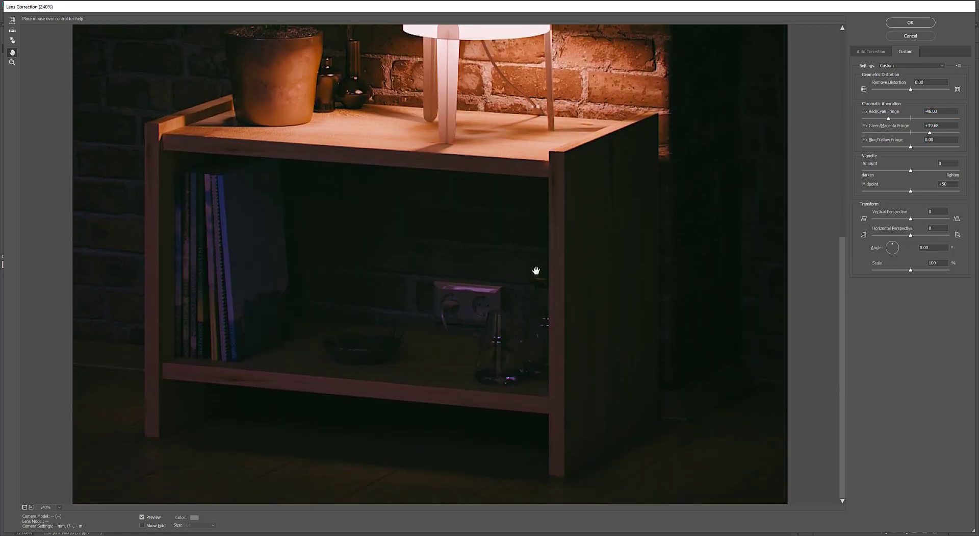
{"action": "key", "text": "Return"}
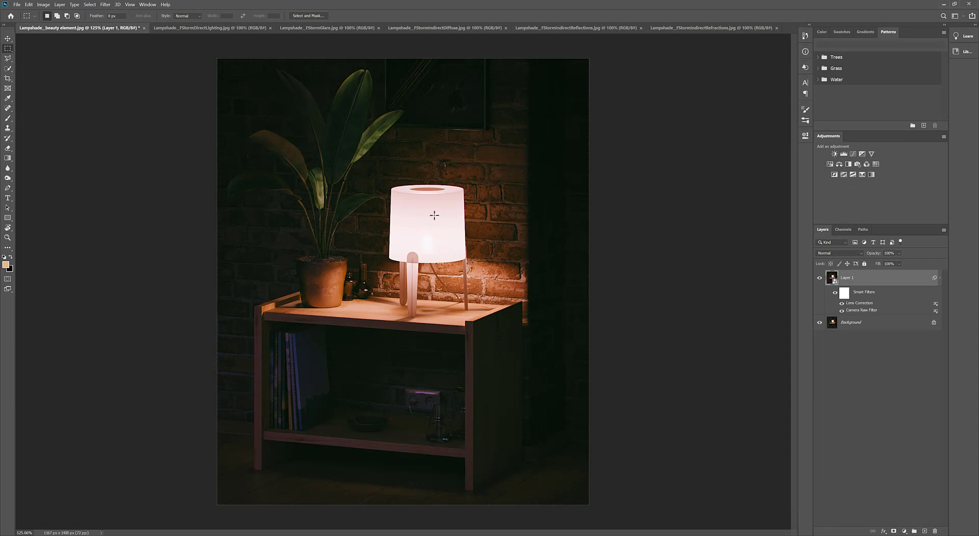
- Examine the colour fringes on the lamp, cabinet, plant and picture frame in the corrected image
{"action": "scroll", "coordinate": [434, 215], "scroll_direction": "up", "scroll_amount": 8}
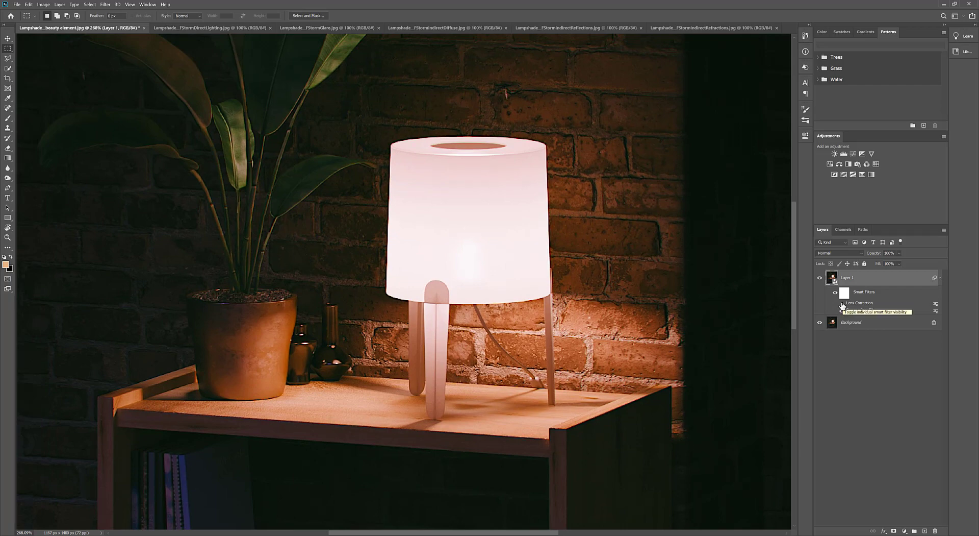
{"action": "left_click_drag", "start_coordinate": [558, 305], "coordinate": [587, 219]}
{"action": "scroll", "coordinate": [587, 219], "scroll_direction": "down", "scroll_amount": 5}
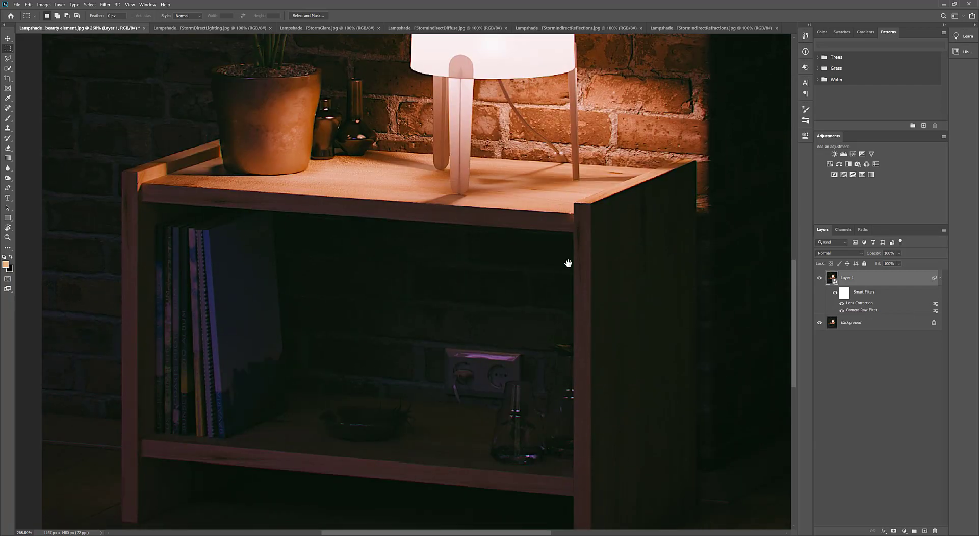
{"action": "scroll", "coordinate": [576, 260], "scroll_direction": "up", "scroll_amount": 5}
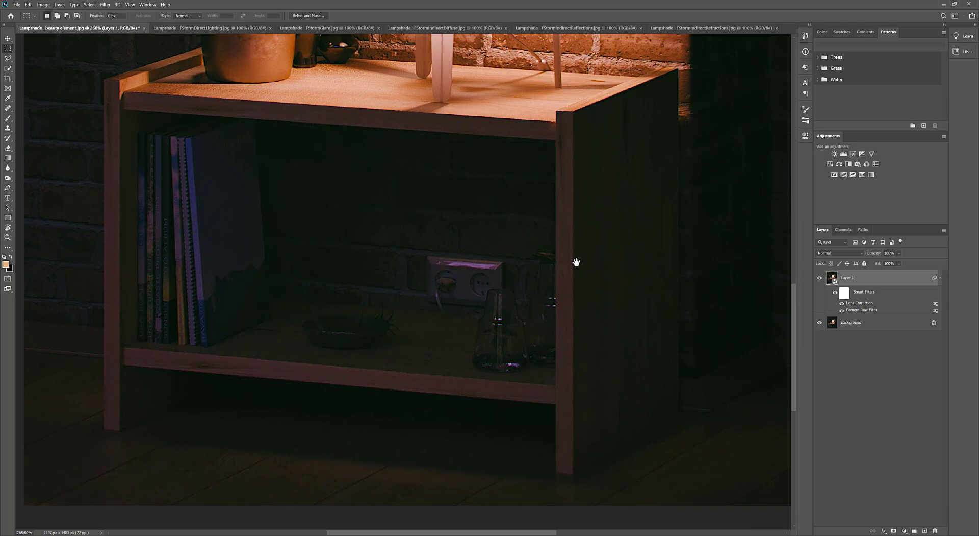
{"action": "scroll", "coordinate": [561, 265], "scroll_direction": "up", "scroll_amount": 5}
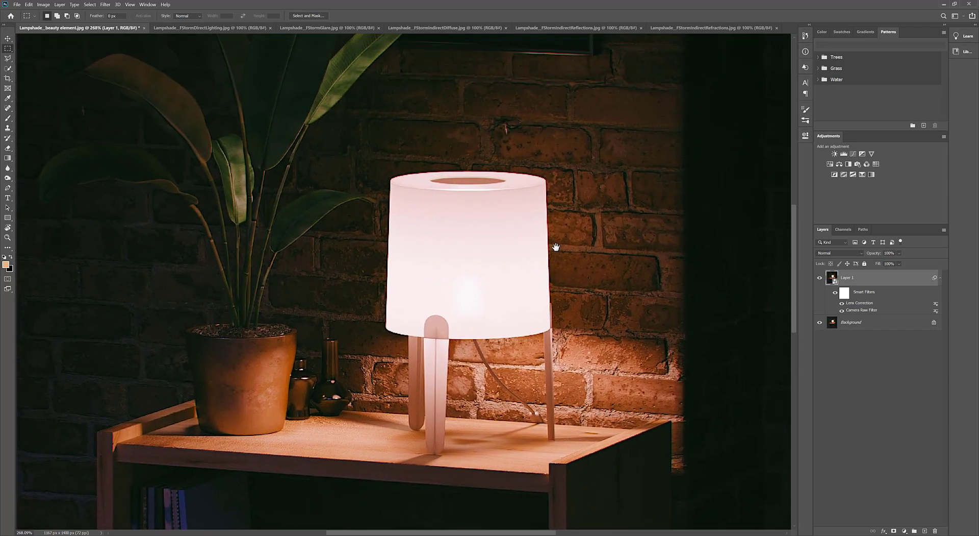
{"action": "left_click_drag", "start_coordinate": [580, 283], "coordinate": [580, 284]}
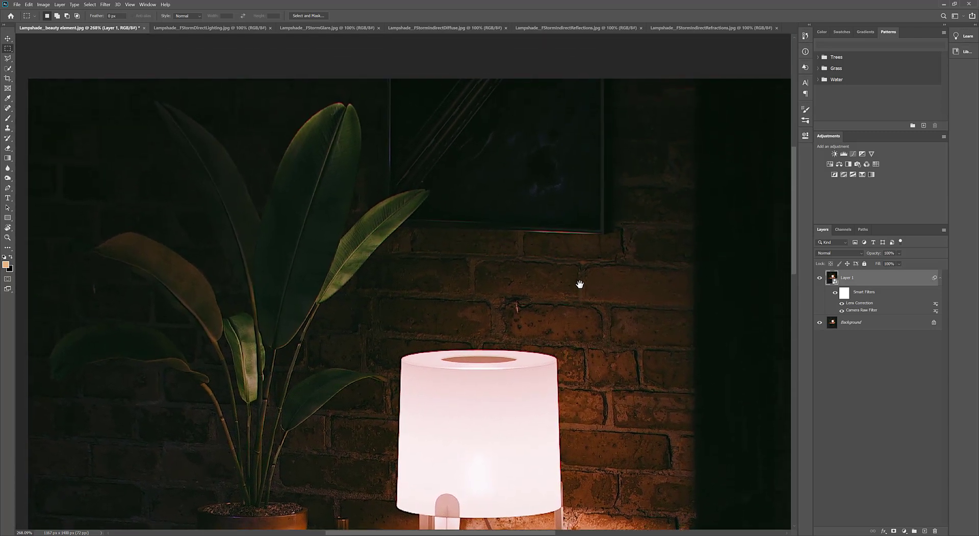
- Stamp all visible layers into a new pixel layer above Layer 1
{"action": "left_click", "coordinate": [7, 168]}
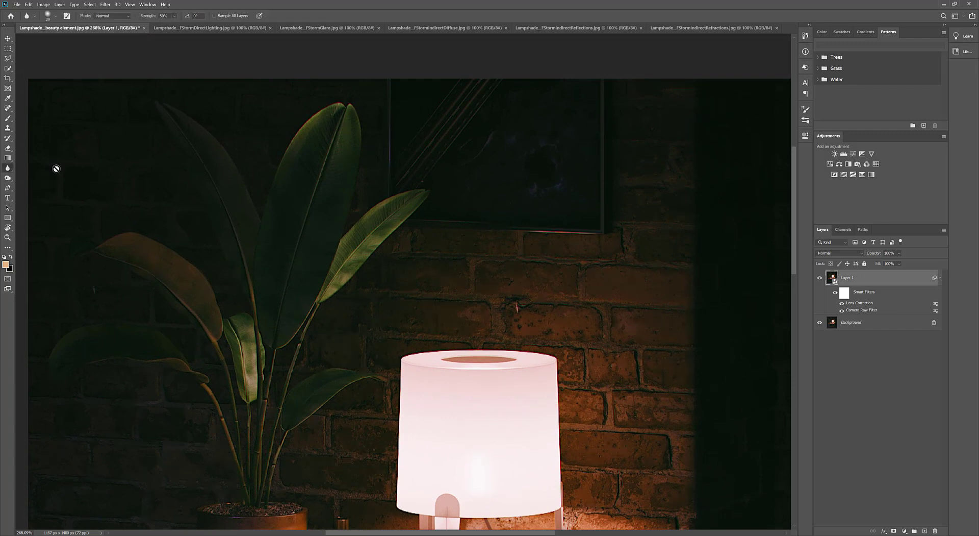
{"action": "key", "text": "m"}
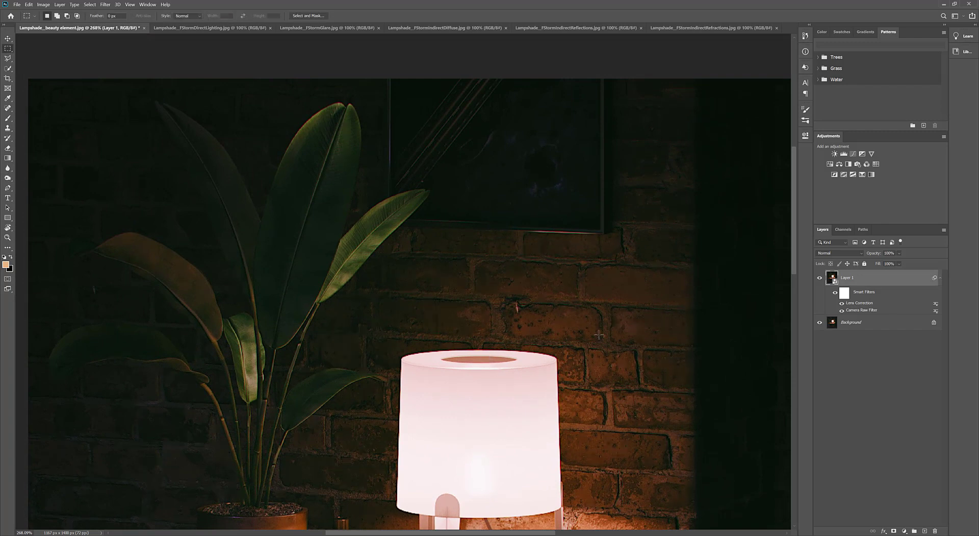
{"action": "scroll", "coordinate": [585, 284], "scroll_direction": "left", "scroll_amount": 2}
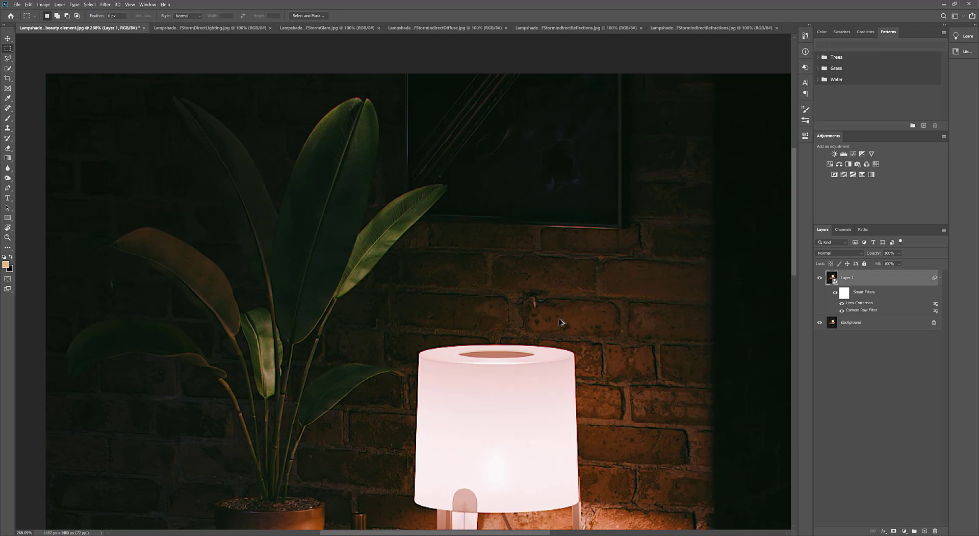
{"action": "key", "text": "ctrl+shift+alt+e"}
{"action": "left_click_drag", "start_coordinate": [577, 331], "coordinate": [577, 329]}
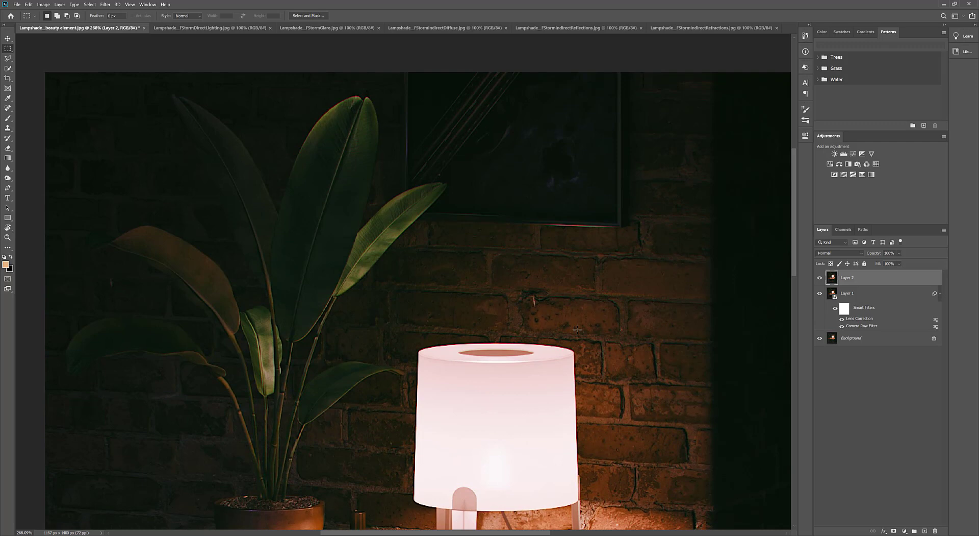
- Activate the Blur tool for the stamped layer and adjust its brush size and lower its strength
{"action": "left_click", "coordinate": [7, 168]}
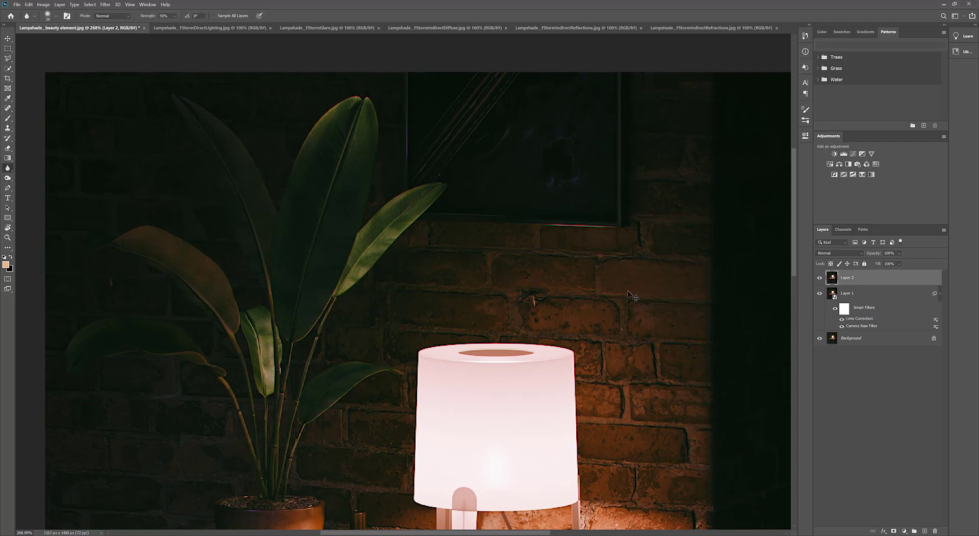
{"action": "left_click_drag", "start_coordinate": [502, 213], "coordinate": [503, 301]}
{"action": "left_click_drag", "start_coordinate": [532, 467], "coordinate": [529, 164]}
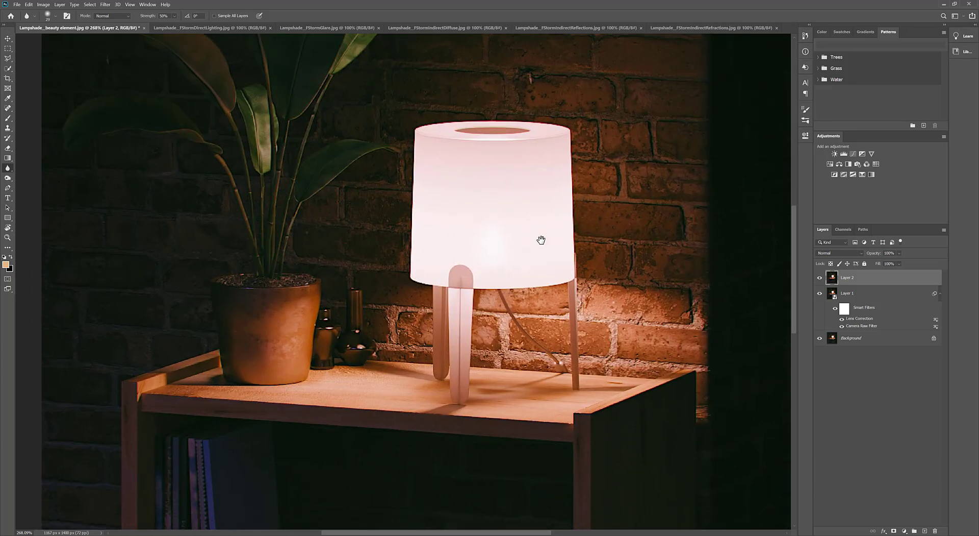
{"action": "left_click_drag", "start_coordinate": [533, 303], "coordinate": [537, 277]}
{"action": "right_click", "coordinate": [462, 361], "text": "alt"}
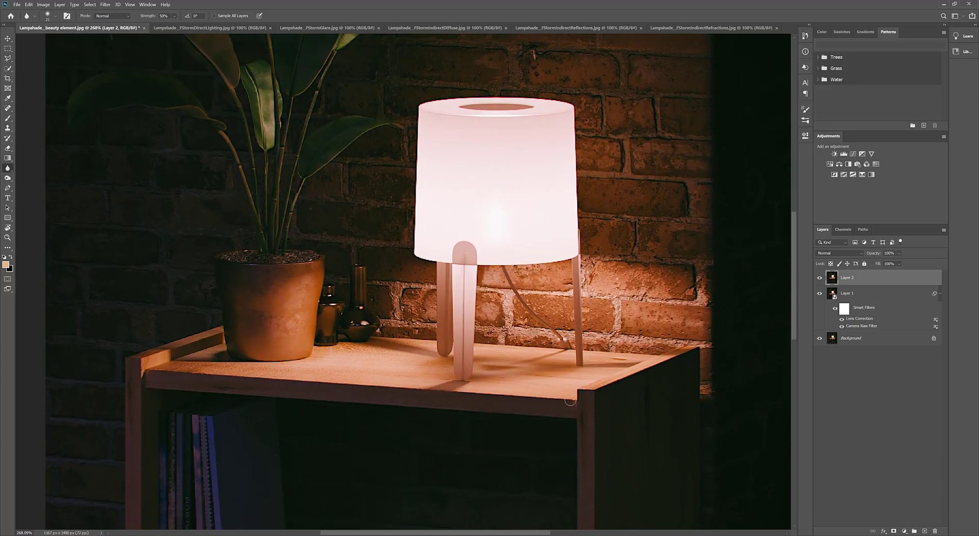
{"action": "scroll", "coordinate": [542, 348], "scroll_direction": "down", "scroll_amount": 3}
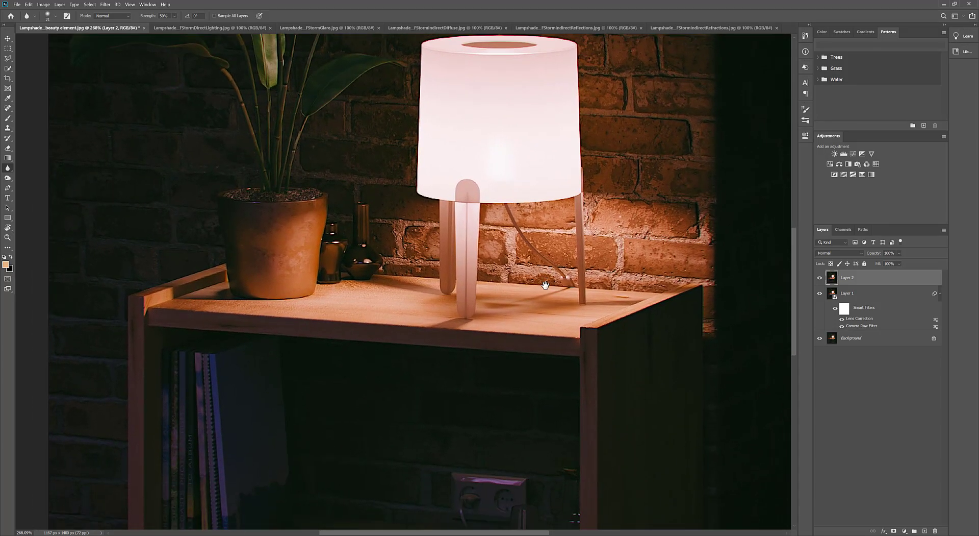
{"action": "left_click", "coordinate": [153, 20]}
{"action": "scroll", "coordinate": [520, 313], "scroll_direction": "down", "scroll_amount": 5}
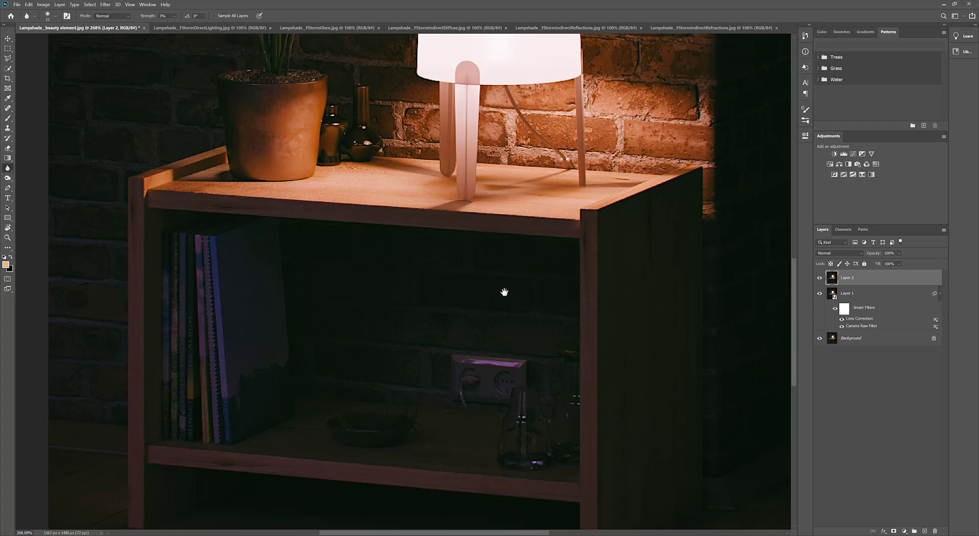
- Look over the cabinet, lamp and plant on the stamped layer for areas to soften
{"action": "left_click_drag", "start_coordinate": [503, 311], "coordinate": [491, 246]}
{"action": "left_click_drag", "start_coordinate": [448, 289], "coordinate": [460, 237]}
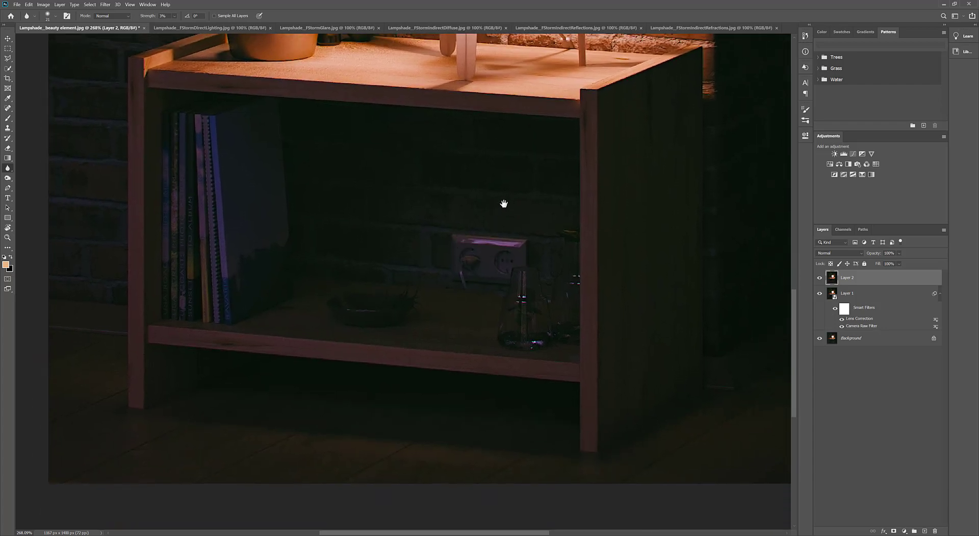
{"action": "left_click_drag", "start_coordinate": [555, 264], "coordinate": [534, 303]}
{"action": "scroll", "coordinate": [534, 303], "scroll_direction": "up", "scroll_amount": 5}
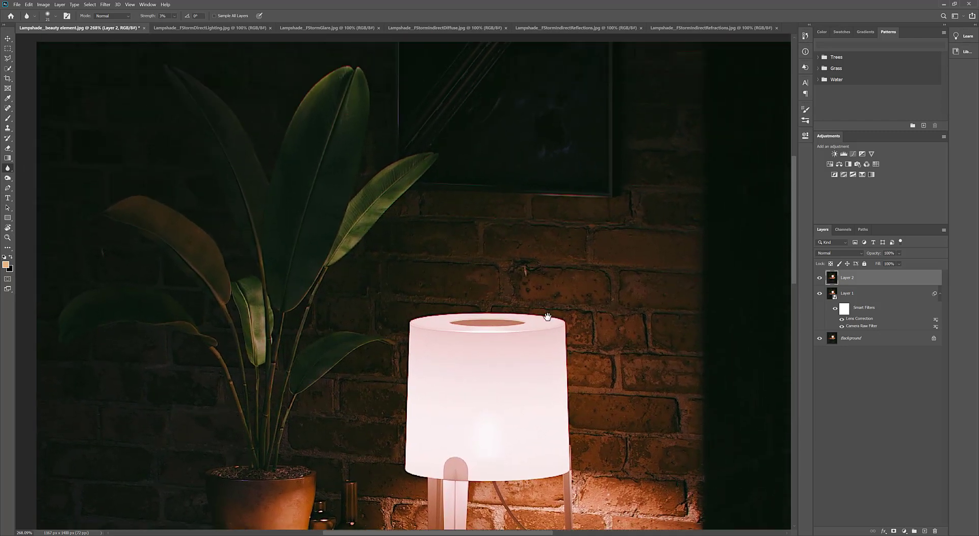
{"action": "scroll", "coordinate": [564, 296], "scroll_direction": "down", "scroll_amount": 1}
{"action": "scroll", "coordinate": [581, 332], "scroll_direction": "down", "scroll_amount": 1}
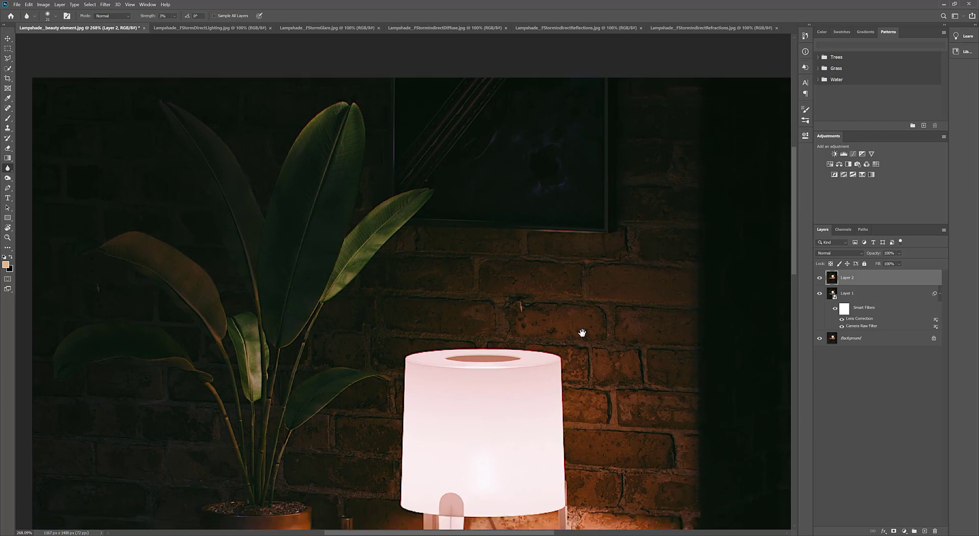
{"action": "scroll", "coordinate": [612, 326], "scroll_direction": "down", "scroll_amount": 2}
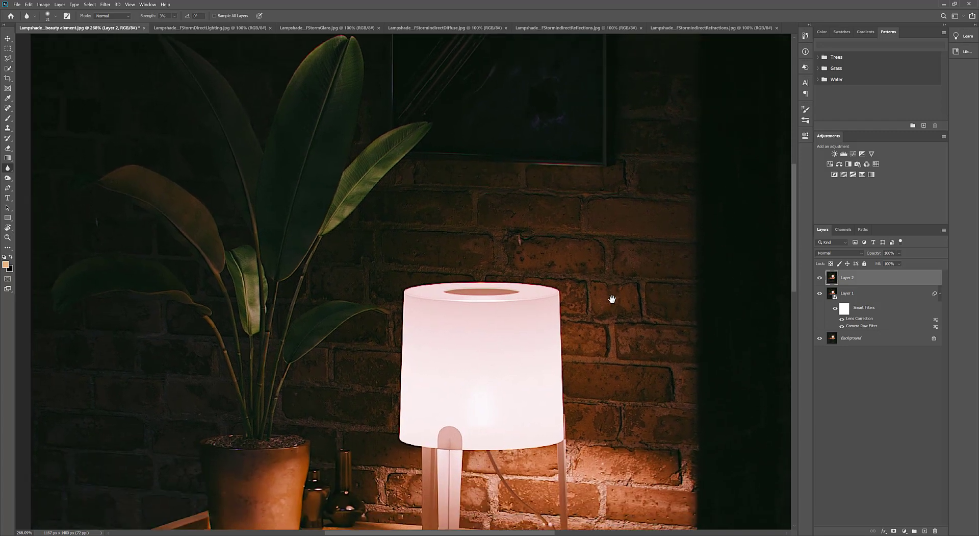
{"action": "scroll", "coordinate": [637, 347], "scroll_direction": "up", "scroll_amount": 1}
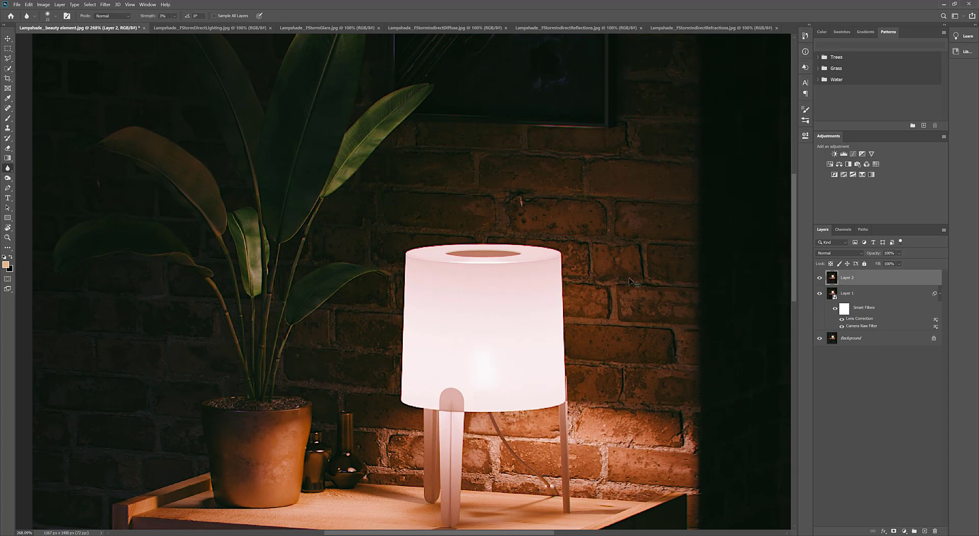
- Paste the direct lighting render element as a layer above Layer 2 of the beauty image and set its blend mode to Screen
{"action": "key", "text": "m"}
{"action": "left_click_drag", "start_coordinate": [634, 280], "coordinate": [639, 241]}
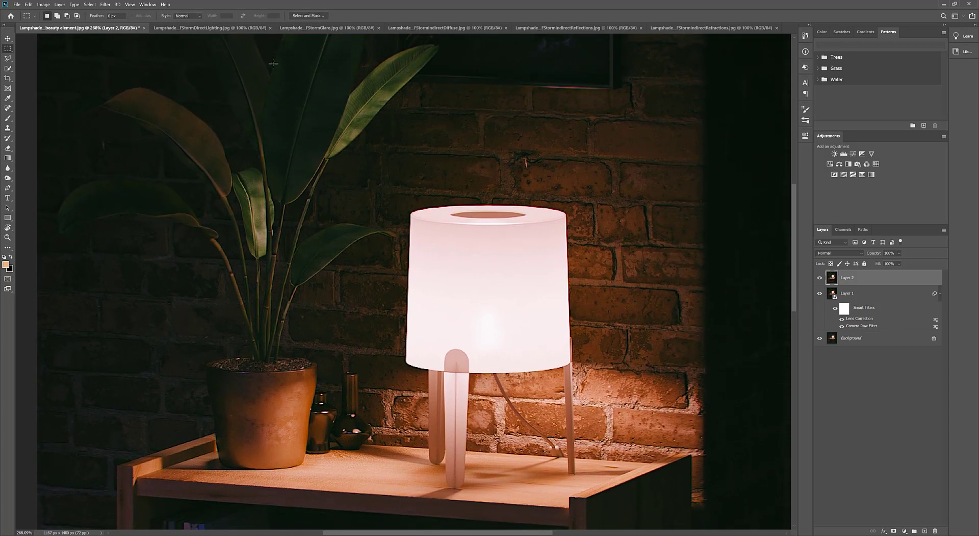
{"action": "left_click", "coordinate": [213, 28]}
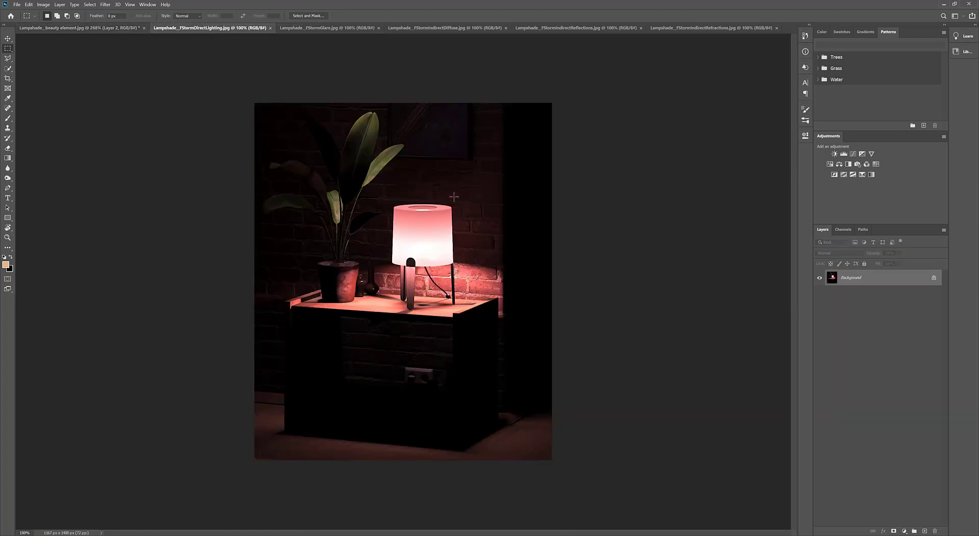
{"action": "left_click", "coordinate": [82, 28]}
{"action": "key", "text": "ctrl+v"}
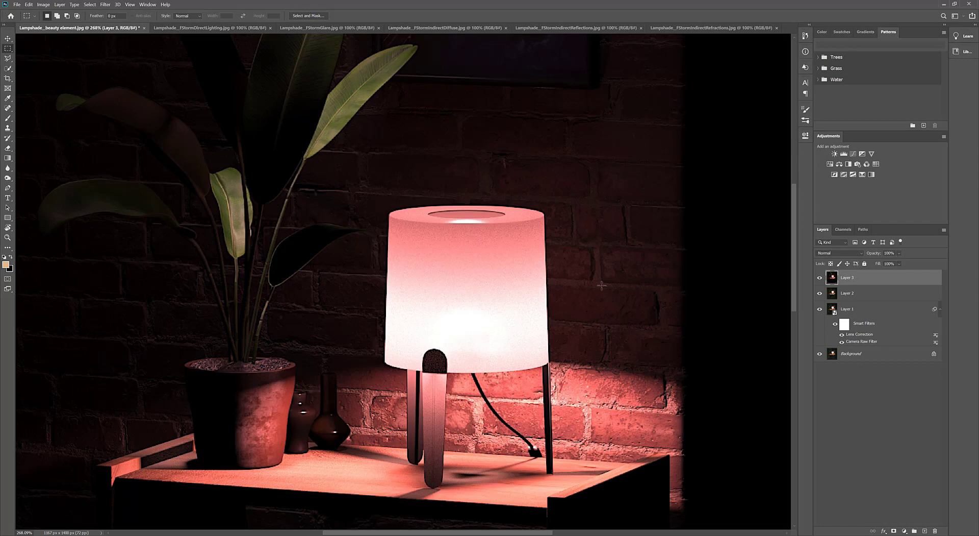
{"action": "left_click", "coordinate": [830, 254]}
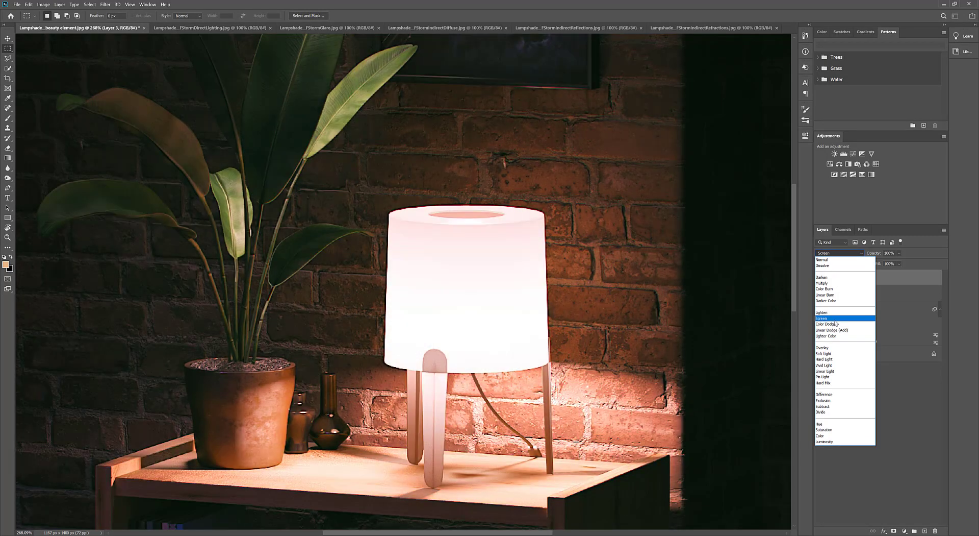
{"action": "left_click", "coordinate": [835, 319]}
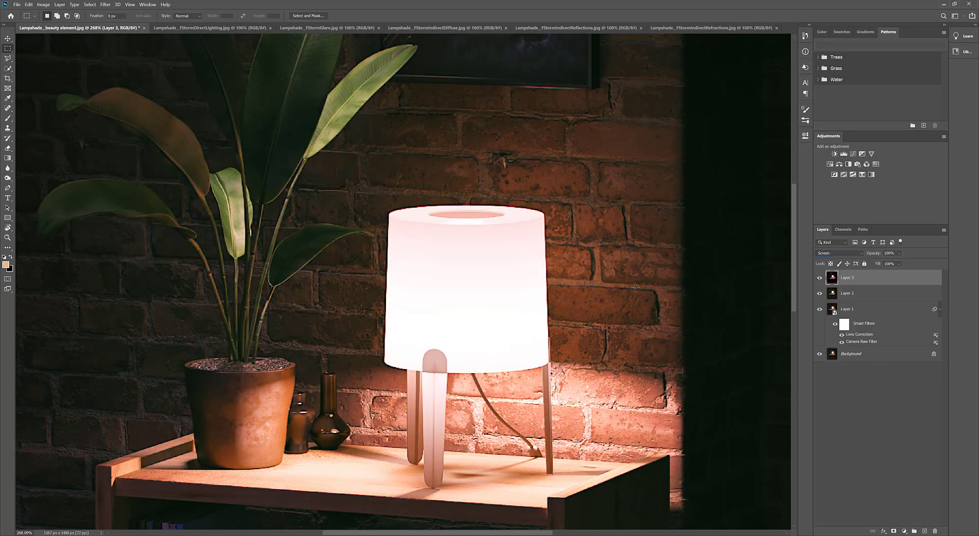
- Set the direct lighting layer's opacity to 50% and compare the whole image with the layer on and off
{"action": "key", "text": "ctrl+0"}
{"action": "left_click", "coordinate": [819, 279]}
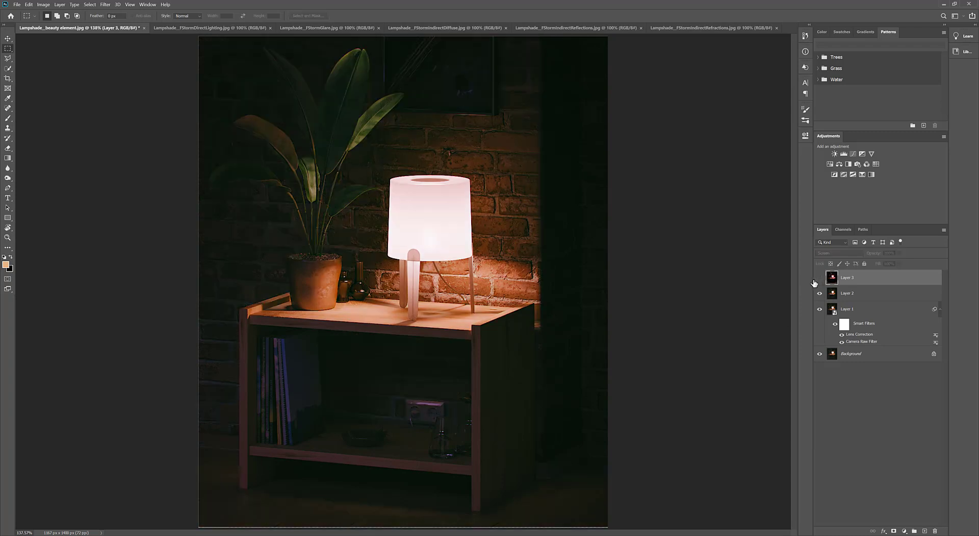
{"action": "left_click", "coordinate": [819, 277]}
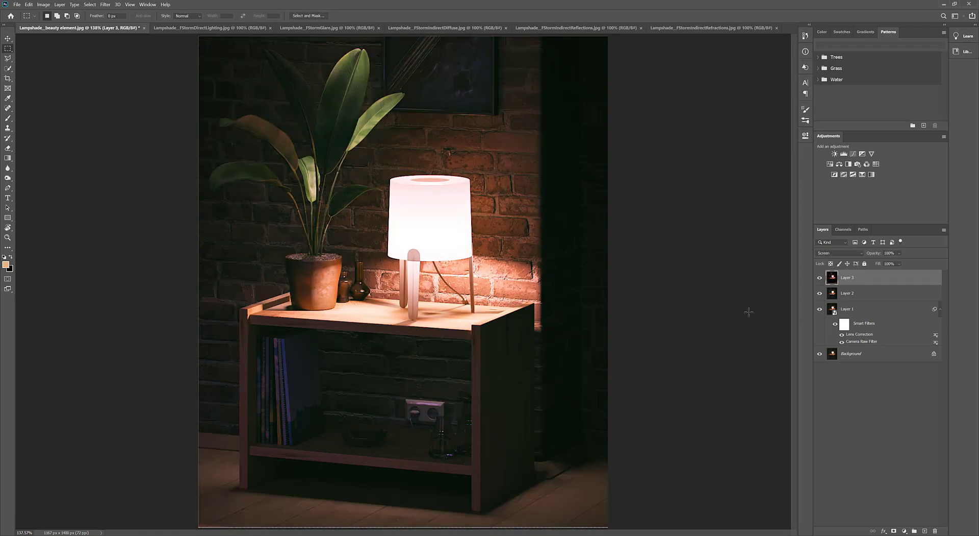
{"action": "key", "text": "5"}
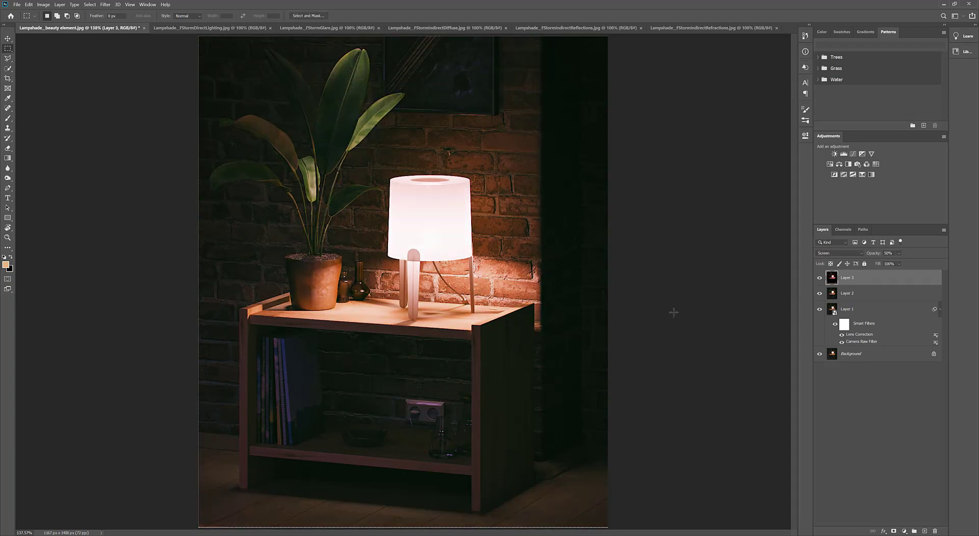
{"action": "left_click", "coordinate": [819, 279]}
{"action": "left_click", "coordinate": [819, 278]}
{"action": "left_click", "coordinate": [819, 278]}
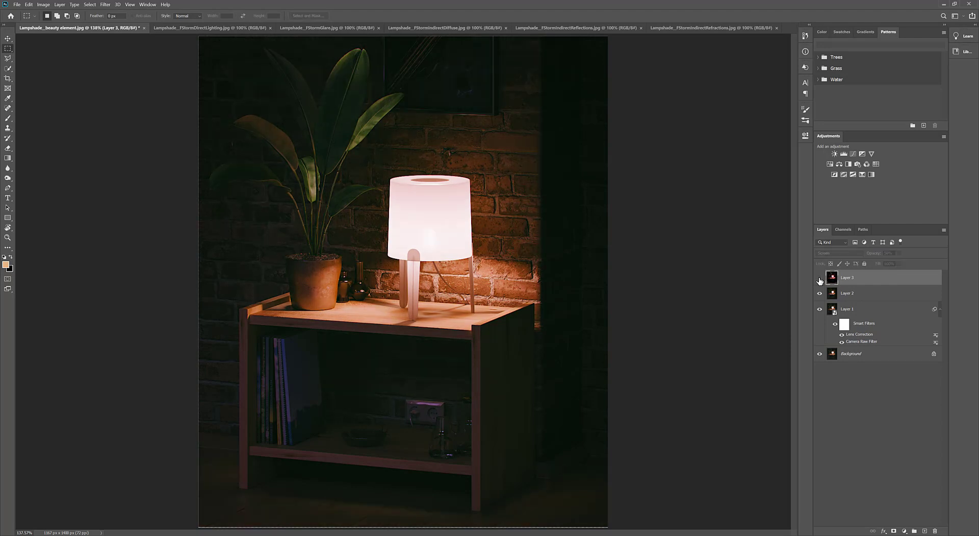
{"action": "left_click", "coordinate": [819, 278]}
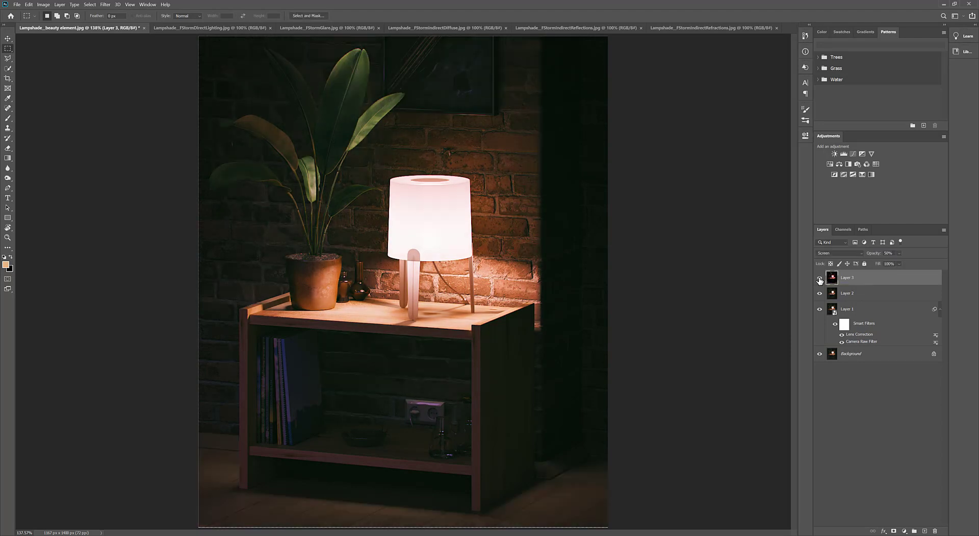
- Delete the pasted direct lighting layer and toggle the stamped layer's visibility to check the image
{"action": "left_click", "coordinate": [820, 278]}
{"action": "key", "text": "Delete"}
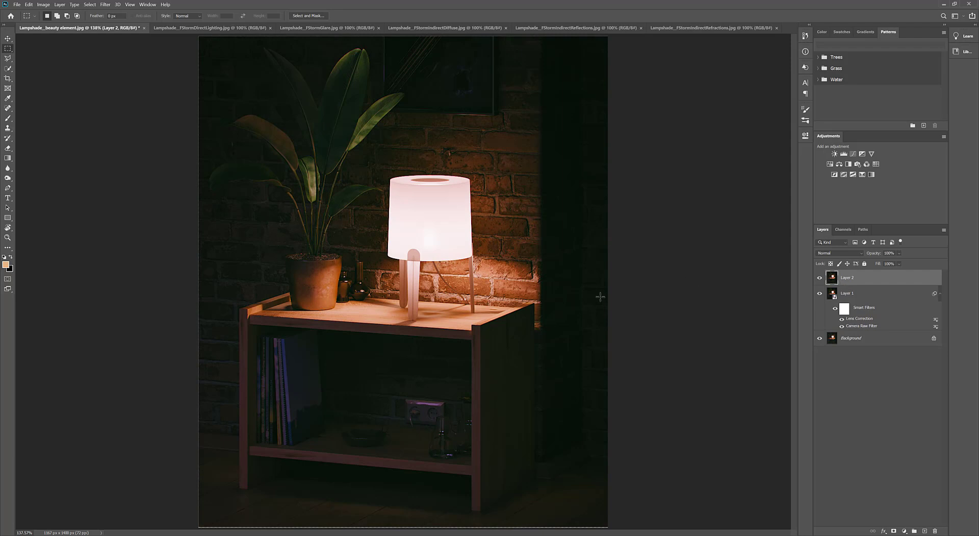
{"action": "left_click", "coordinate": [819, 278]}
{"action": "left_click", "coordinate": [819, 278]}
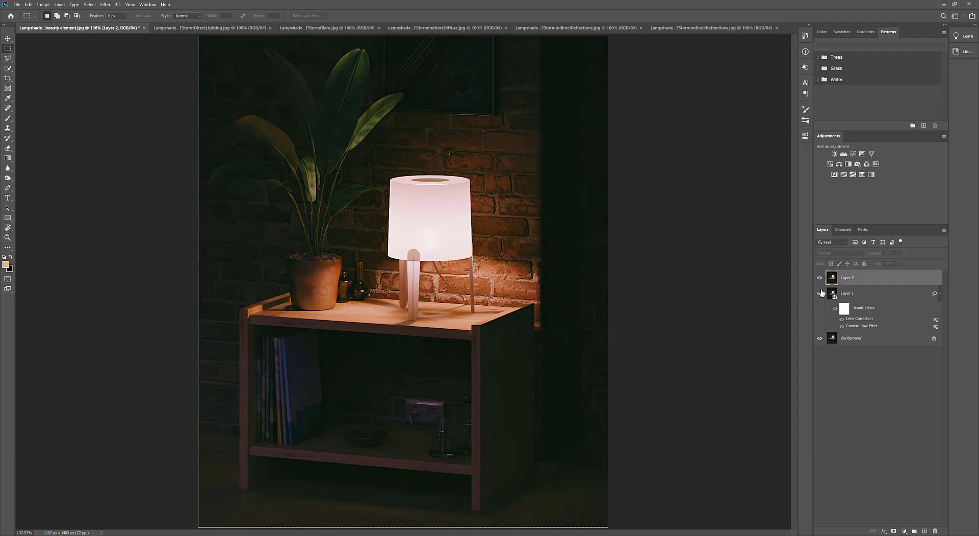
- Add a Color Lookup adjustment layer above Layer 2 and load the 2Strip.look 3D LUT
{"action": "left_click", "coordinate": [876, 164]}
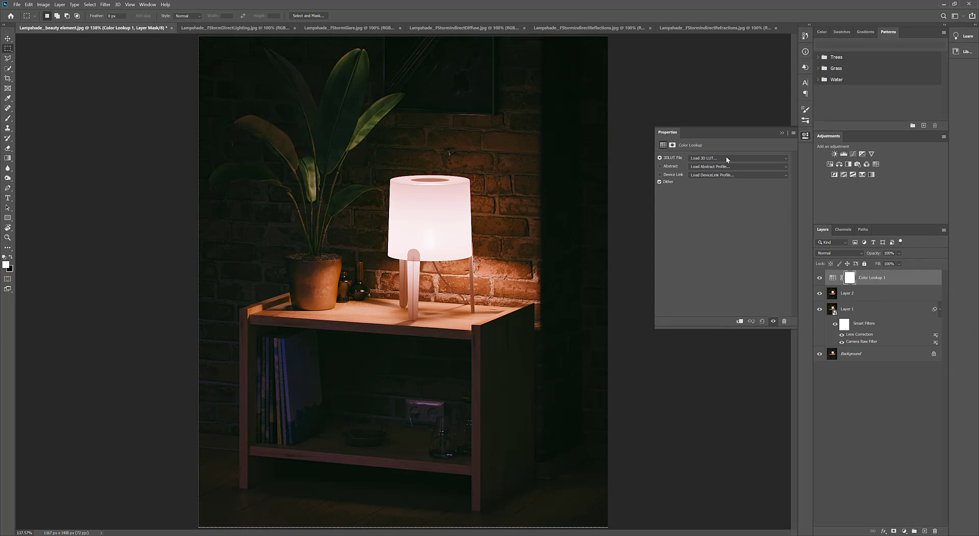
{"action": "left_click", "coordinate": [726, 158]}
{"action": "left_click", "coordinate": [724, 188]}
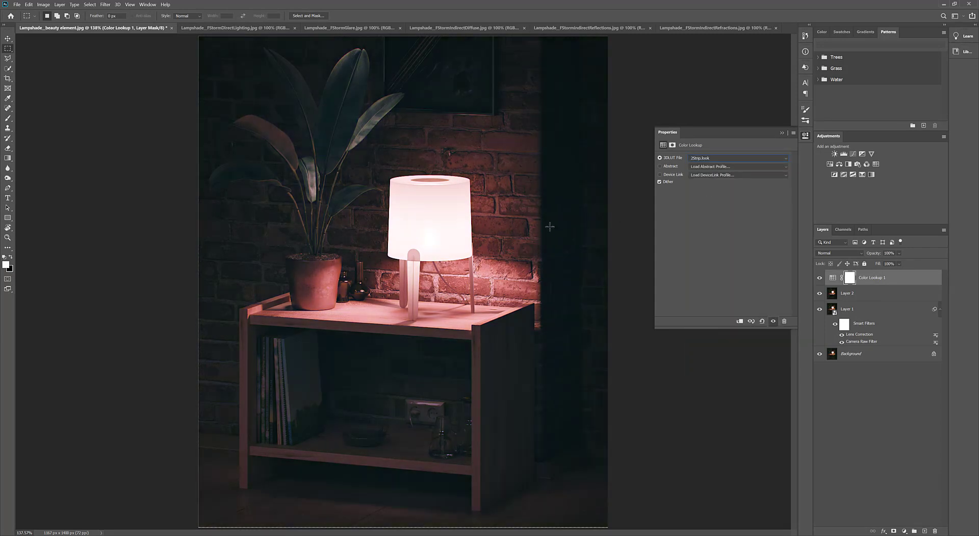
- Preview the 3D LUT presets one after another on the image, going from 3Strip.look through to Soft_Warming.look
{"action": "key", "text": "Down"}
{"action": "key", "text": "Down"}
{"action": "key", "text": "Down"}
{"action": "key", "text": "Down"}
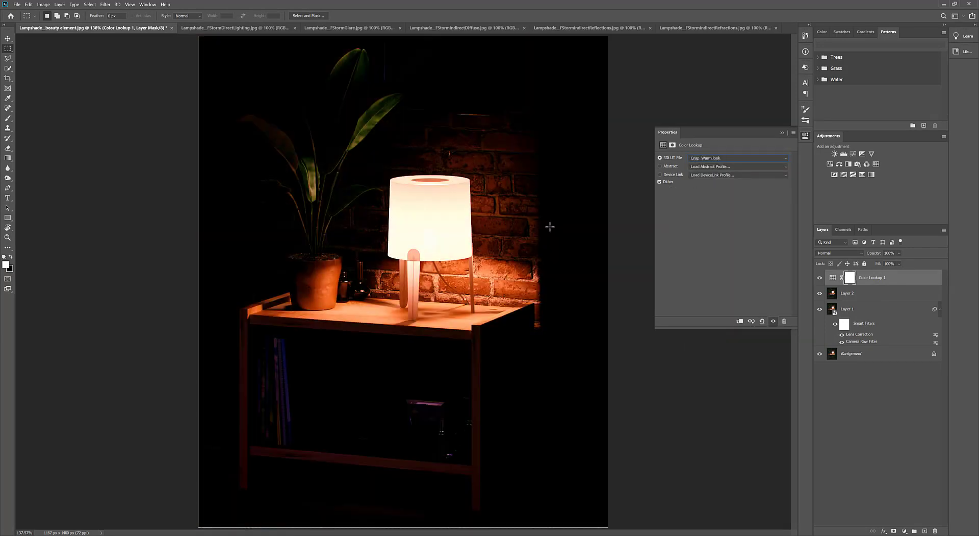
{"action": "key", "text": "Down"}
{"action": "key", "text": "Down"}
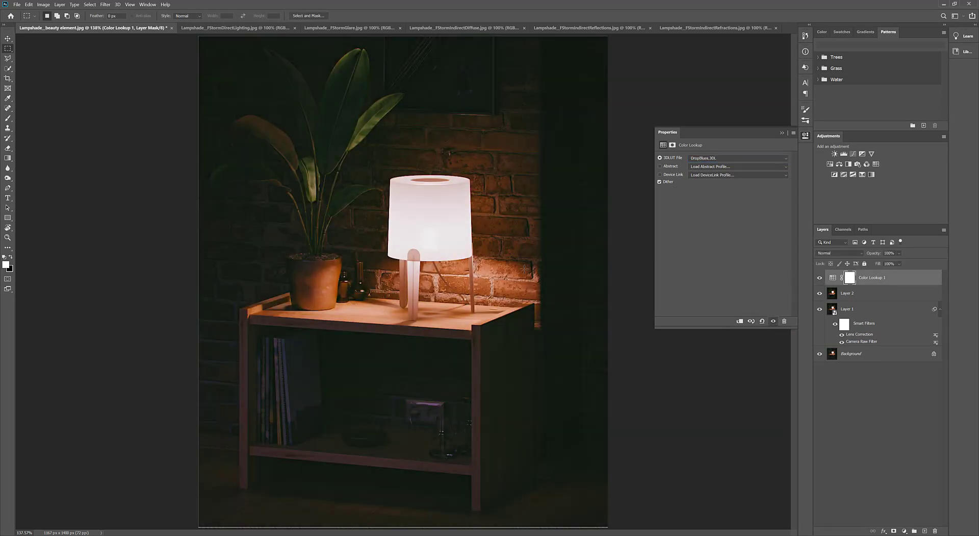
{"action": "key", "text": "Down"}
{"action": "key", "text": "Down"}
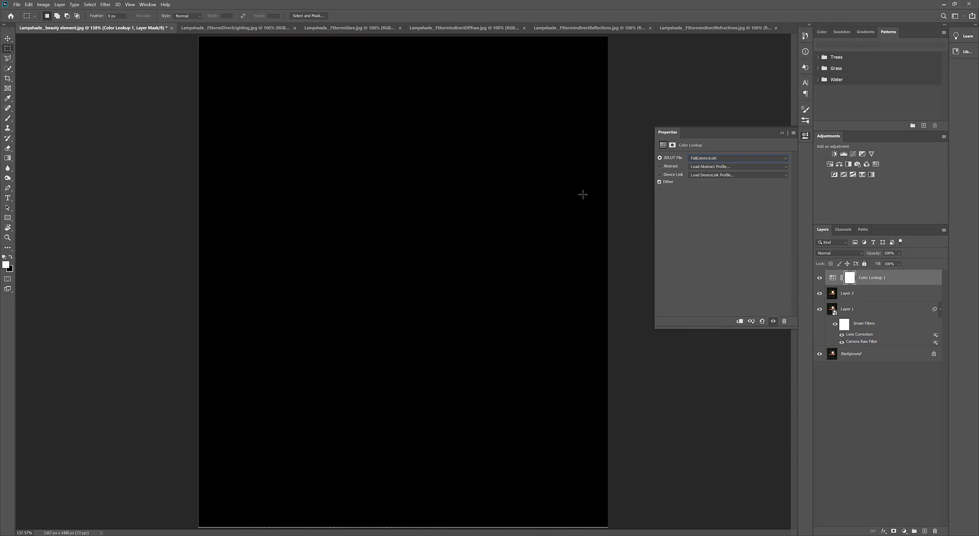
{"action": "key", "text": "Down"}
{"action": "key", "text": "Down"}
{"action": "key", "text": "Down"}
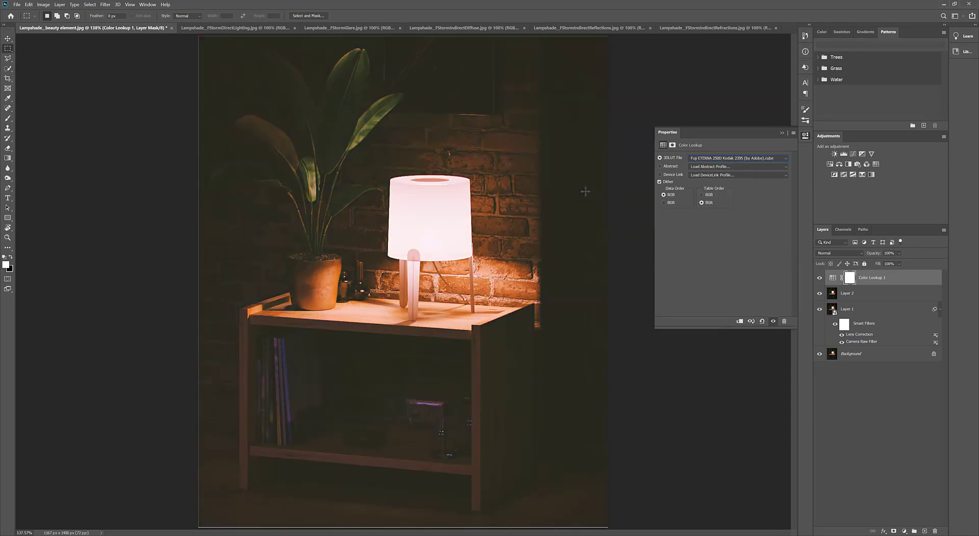
{"action": "key", "text": "Down"}
{"action": "key", "text": "Down"}
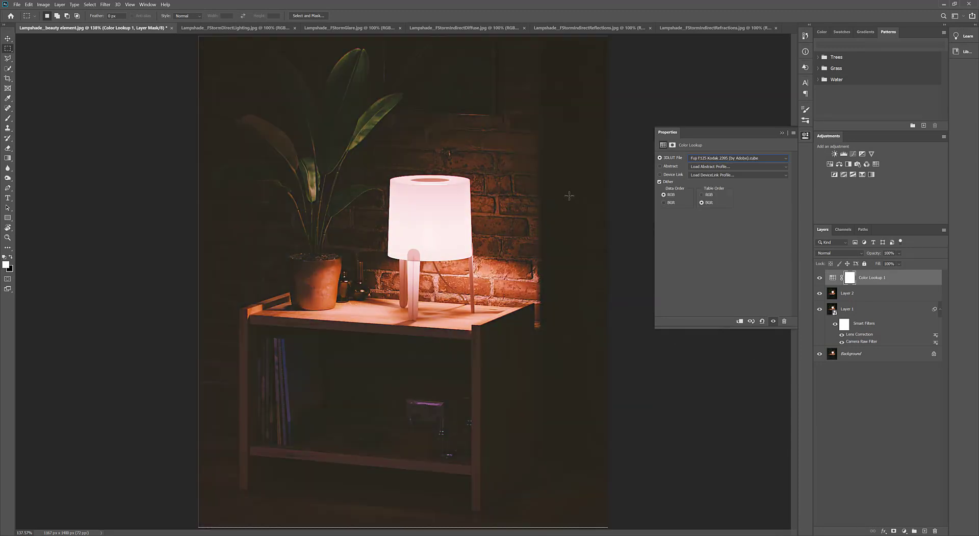
{"action": "key", "text": "Down"}
{"action": "key", "text": "Down"}
{"action": "key", "text": "Down"}
{"action": "key", "text": "Down"}
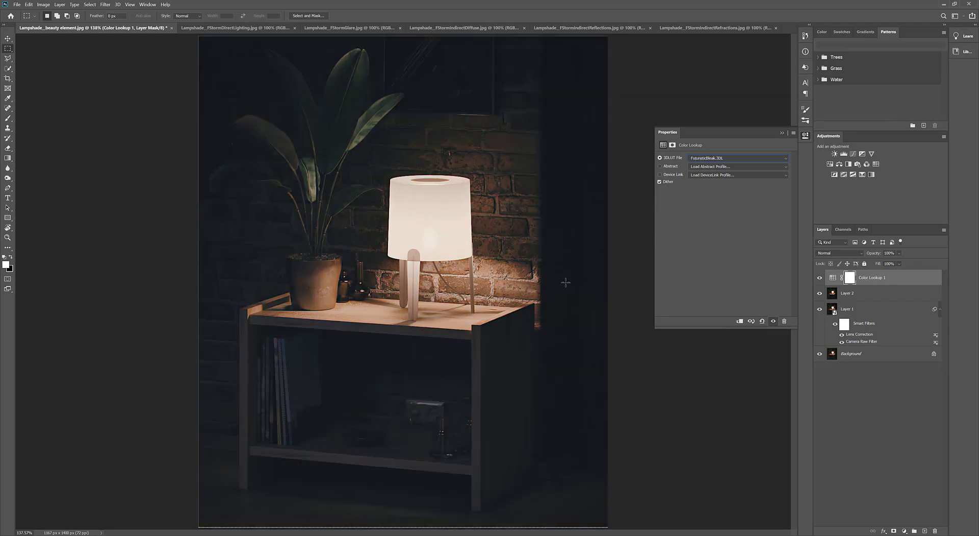
{"action": "key", "text": "Down"}
{"action": "key", "text": "Down"}
{"action": "key", "text": "Down"}
{"action": "key", "text": "Down"}
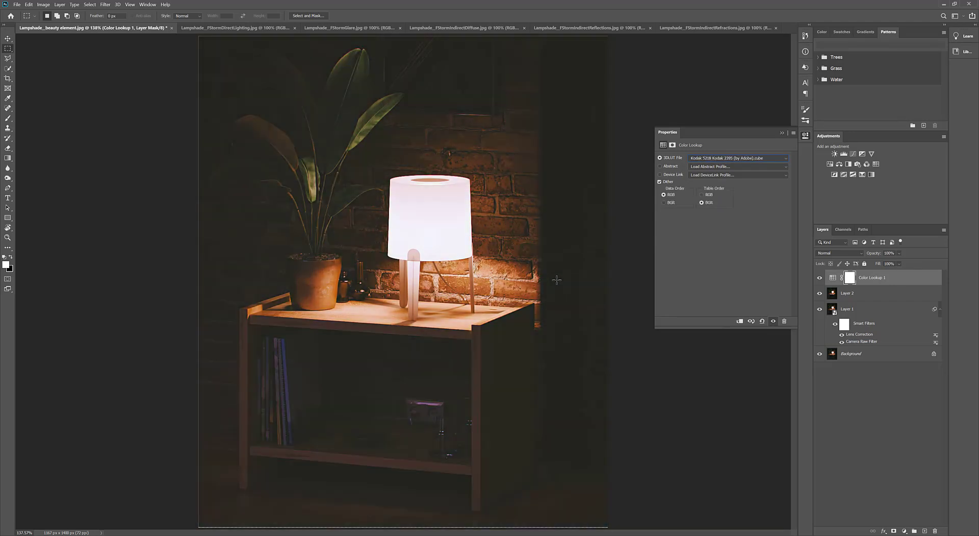
{"action": "key", "text": "Down"}
{"action": "key", "text": "Down"}
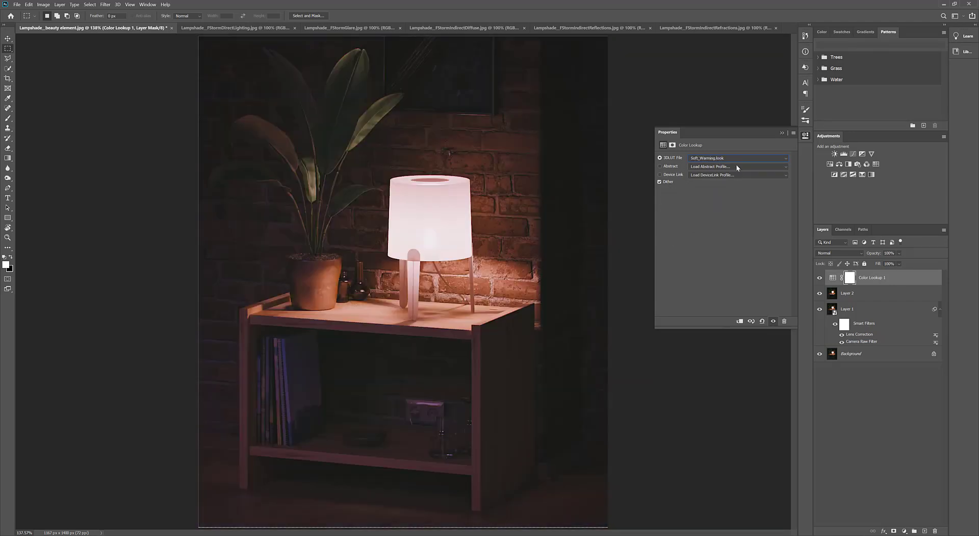
- Apply the Kodak 5218 Kodak 2383 LUT and compare it with the neighbouring Kodak LUTs
{"action": "left_click", "coordinate": [737, 159]}
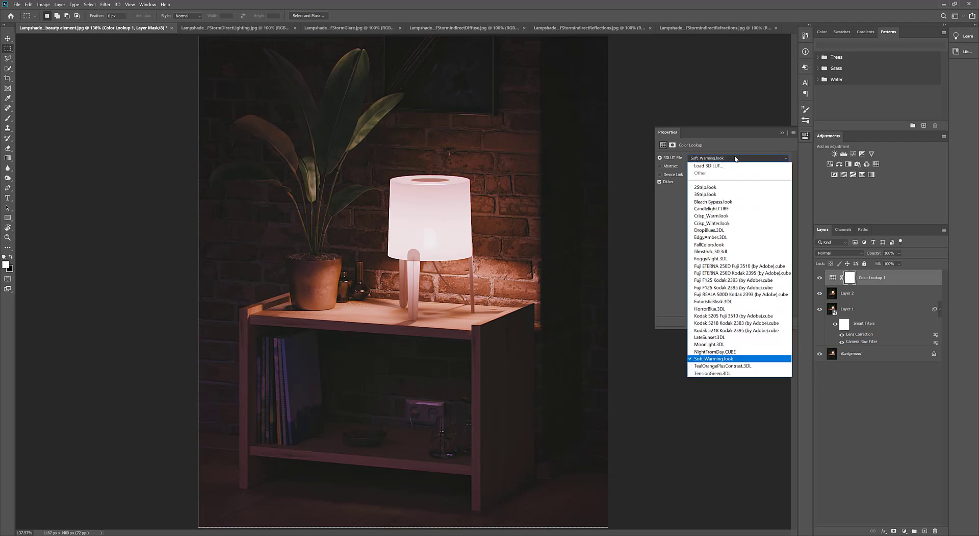
{"action": "left_click", "coordinate": [735, 322]}
{"action": "key", "text": "Down"}
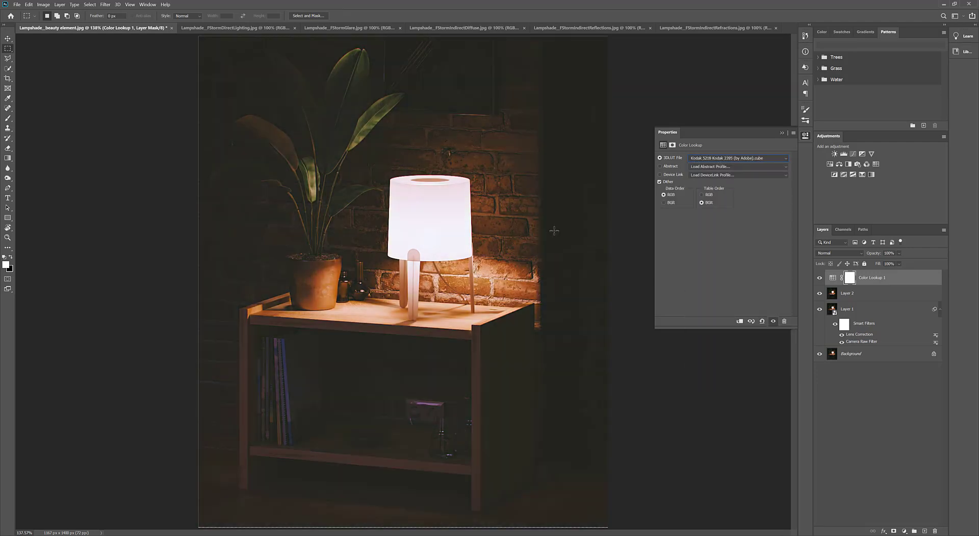
{"action": "key", "text": "Up"}
{"action": "key", "text": "Up"}
- Preview the LUTs from Fuji ETERNA 250D Fuji 3510 through the other Fuji presets to HorrorBlue.3DL
{"action": "left_click", "coordinate": [716, 157]}
{"action": "left_click", "coordinate": [716, 265]}
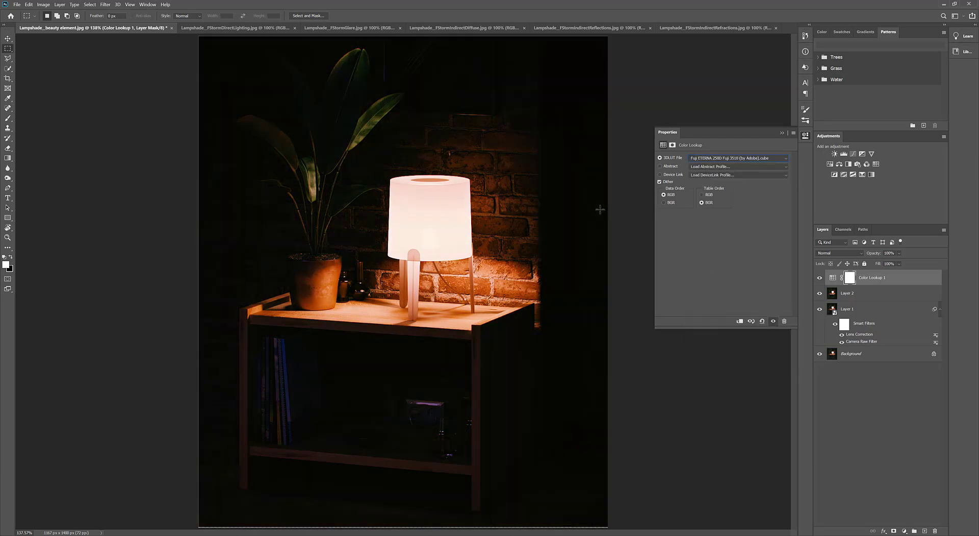
{"action": "key", "text": "Down"}
{"action": "key", "text": "Down"}
{"action": "key", "text": "Down"}
{"action": "key", "text": "Down"}
{"action": "key", "text": "Down"}
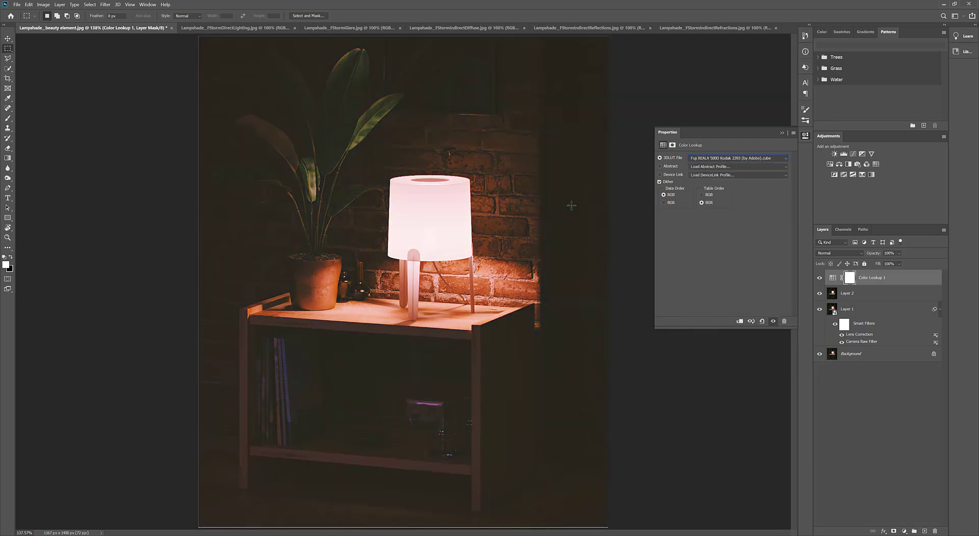
{"action": "key", "text": "Down"}
{"action": "key", "text": "Down"}
{"action": "key", "text": "Down"}
{"action": "key", "text": "Down"}
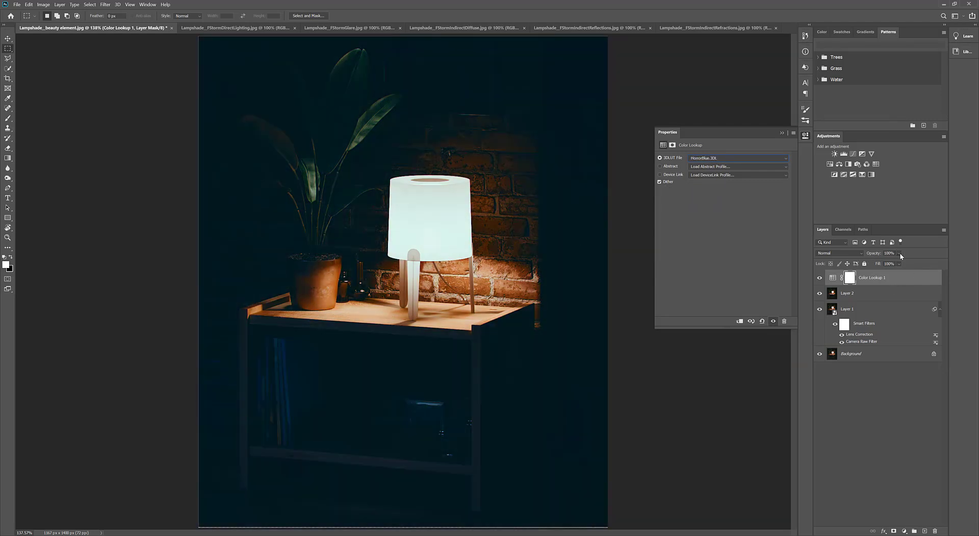
- Lower the Color Lookup layer's opacity to 27% and compare the HorrorBlue grade on and off
{"action": "left_click_drag", "start_coordinate": [891, 261], "coordinate": [890, 263]}
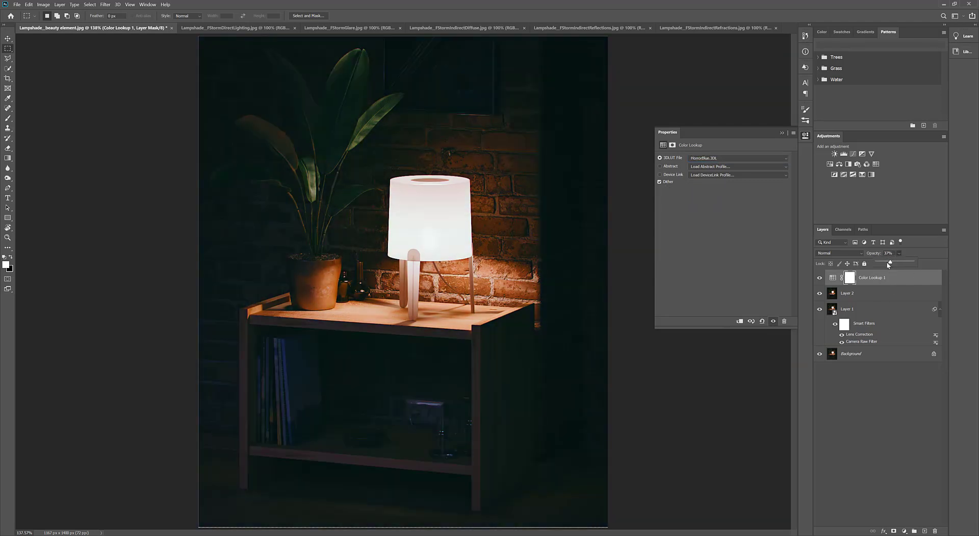
{"action": "left_click", "coordinate": [820, 278]}
{"action": "left_click", "coordinate": [820, 278]}
- Switch the Color Lookup layer to the Fuji ETERNA 250D Kodak 2395 LUT and compare the grade on and off
{"action": "left_click", "coordinate": [728, 159]}
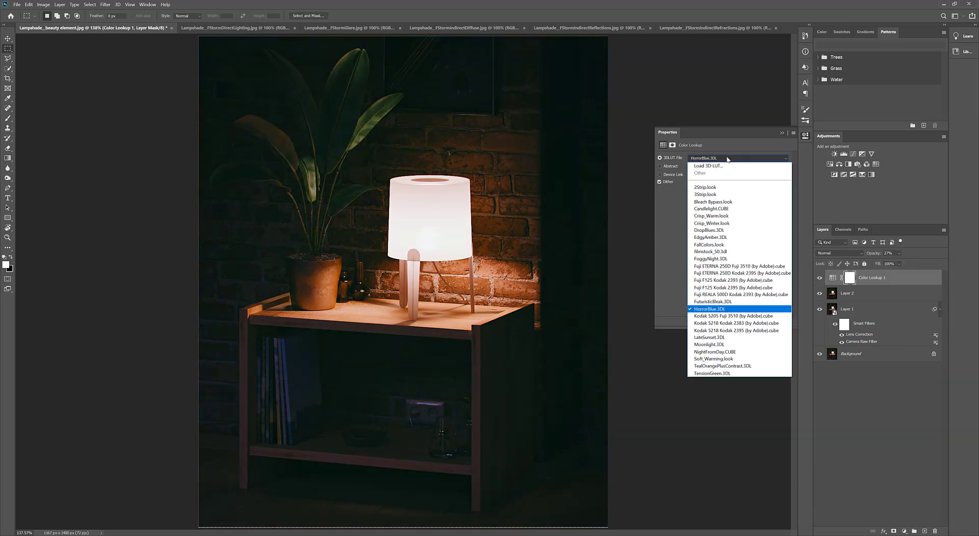
{"action": "left_click", "coordinate": [760, 273]}
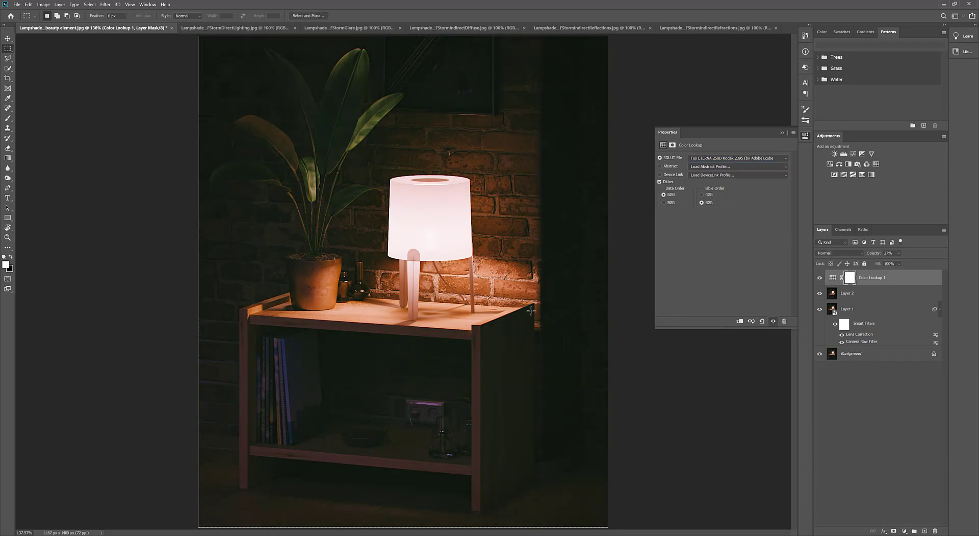
{"action": "left_click", "coordinate": [820, 278]}
{"action": "left_click", "coordinate": [820, 277]}
- Set the Color Lookup layer to 30% opacity and choose among the Fuji F125 Kodak 2393, F125 Kodak 2395 and neighbouring LUTs
{"action": "left_click", "coordinate": [751, 157]}
{"action": "left_click", "coordinate": [711, 276]}
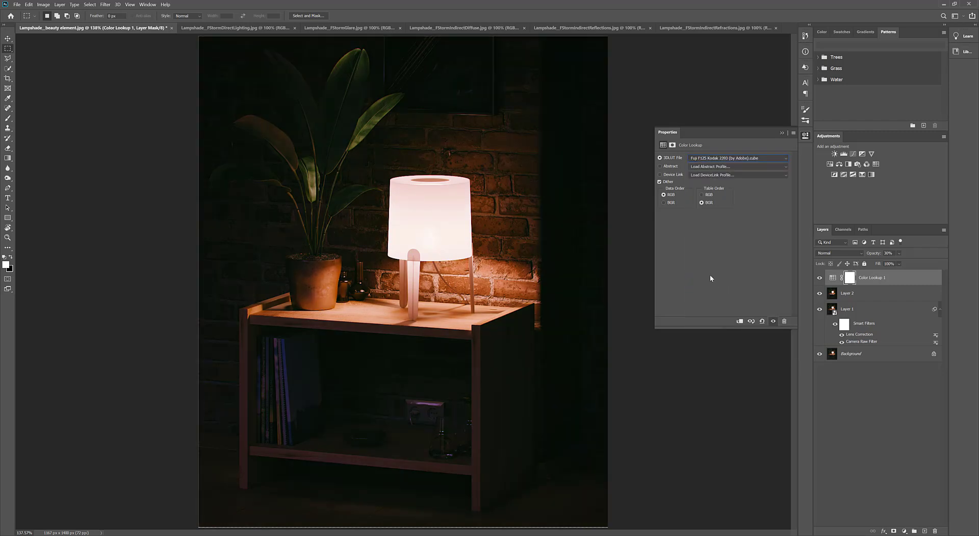
{"action": "key", "text": "Down"}
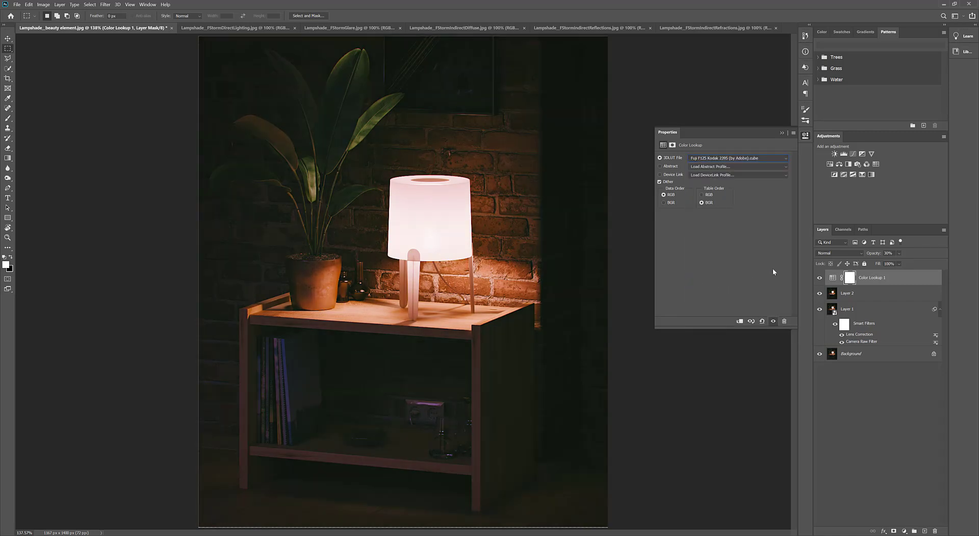
{"action": "key", "text": "Down"}
{"action": "key", "text": "Up"}
{"action": "key", "text": "Down"}
{"action": "key", "text": "Up"}
{"action": "key", "text": "Up"}
{"action": "left_click", "coordinate": [780, 134]}
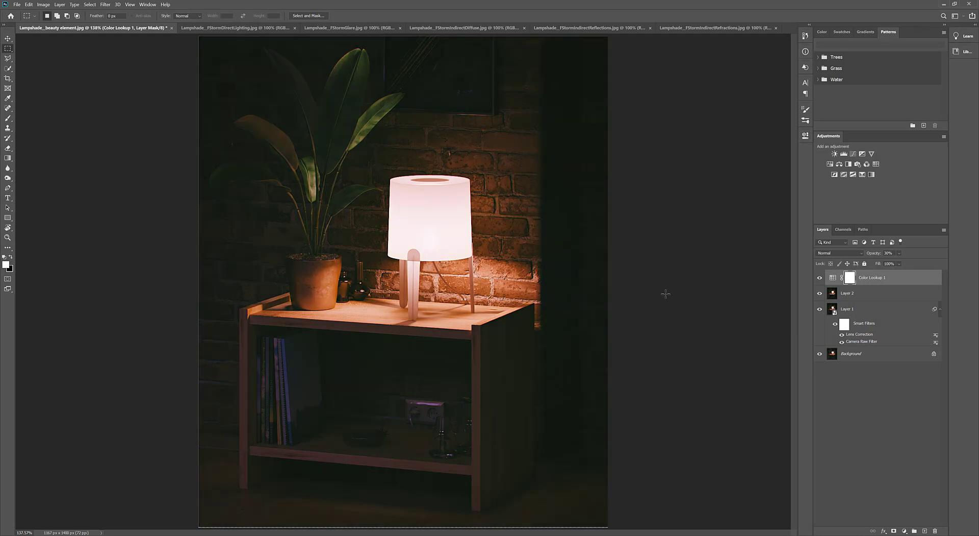
- Take the Blur tool at 7% strength and make Layer 2 the layer to retouch
{"action": "scroll", "coordinate": [592, 286], "scroll_direction": "up", "scroll_amount": 6}
{"action": "left_click_drag", "start_coordinate": [452, 227], "coordinate": [606, 247]}
{"action": "left_click_drag", "start_coordinate": [492, 258], "coordinate": [524, 264]}
{"action": "scroll", "coordinate": [341, 303], "scroll_direction": "up", "scroll_amount": 1}
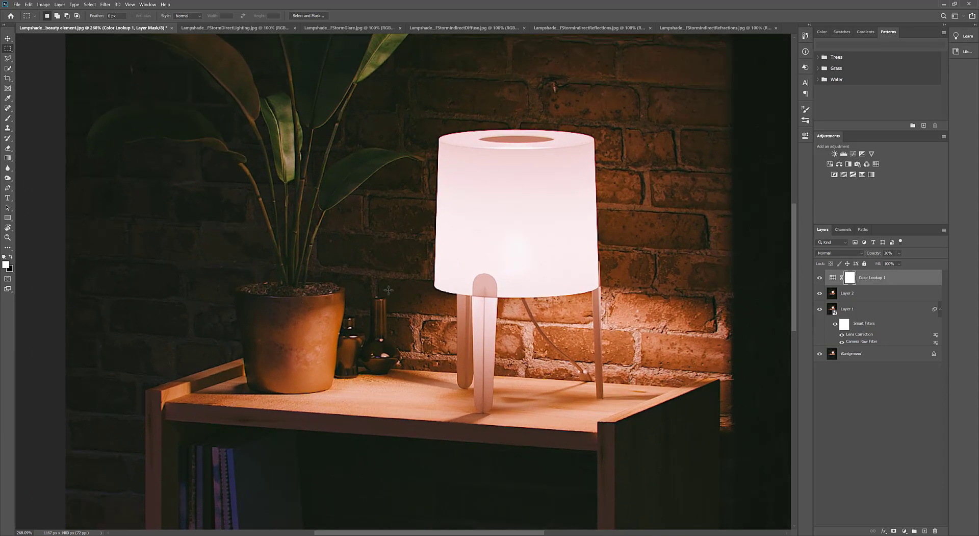
{"action": "left_click_drag", "start_coordinate": [398, 280], "coordinate": [403, 291]}
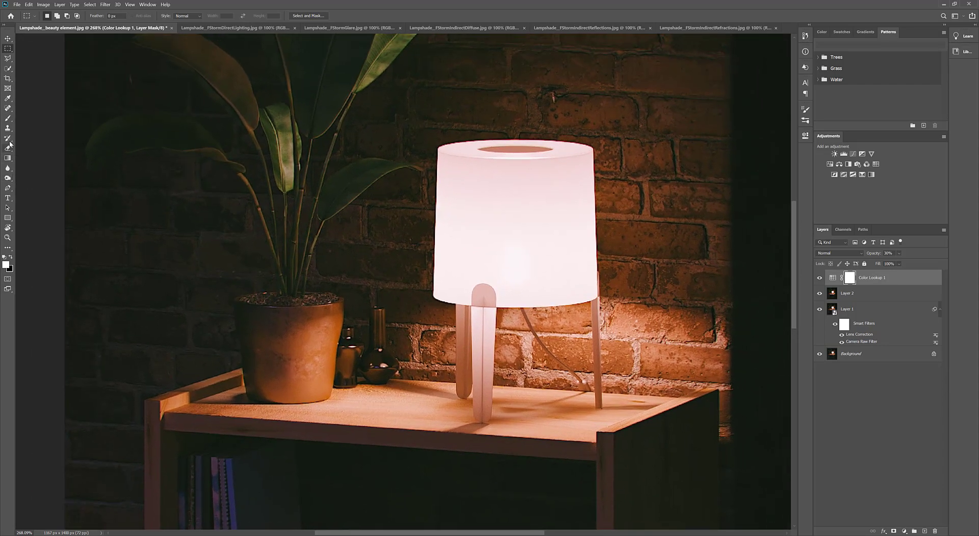
{"action": "left_click", "coordinate": [7, 168]}
{"action": "left_click_drag", "start_coordinate": [266, 317], "coordinate": [265, 317]}
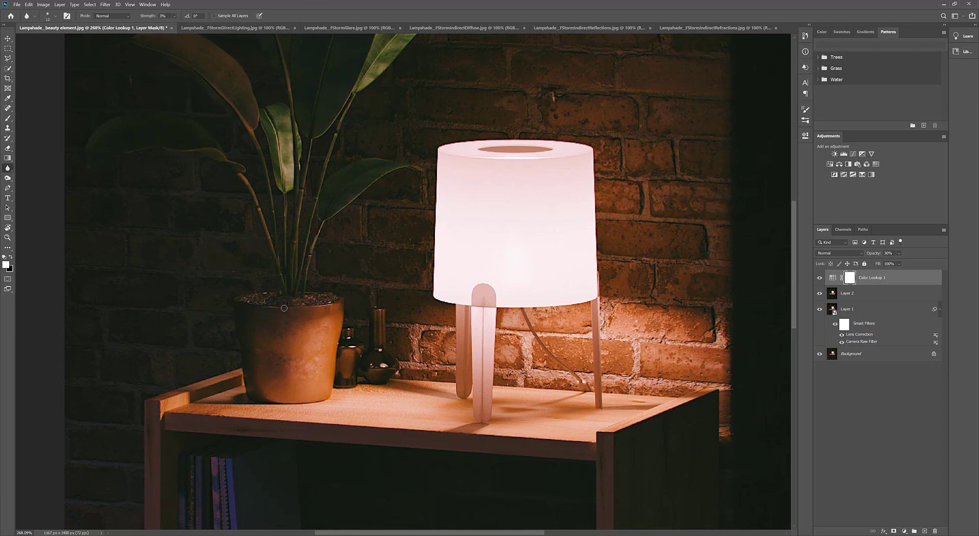
{"action": "left_click_drag", "start_coordinate": [462, 325], "coordinate": [433, 290]}
{"action": "left_click_drag", "start_coordinate": [539, 331], "coordinate": [531, 322]}
{"action": "left_click_drag", "start_coordinate": [567, 229], "coordinate": [592, 276]}
{"action": "left_click", "coordinate": [861, 293]}
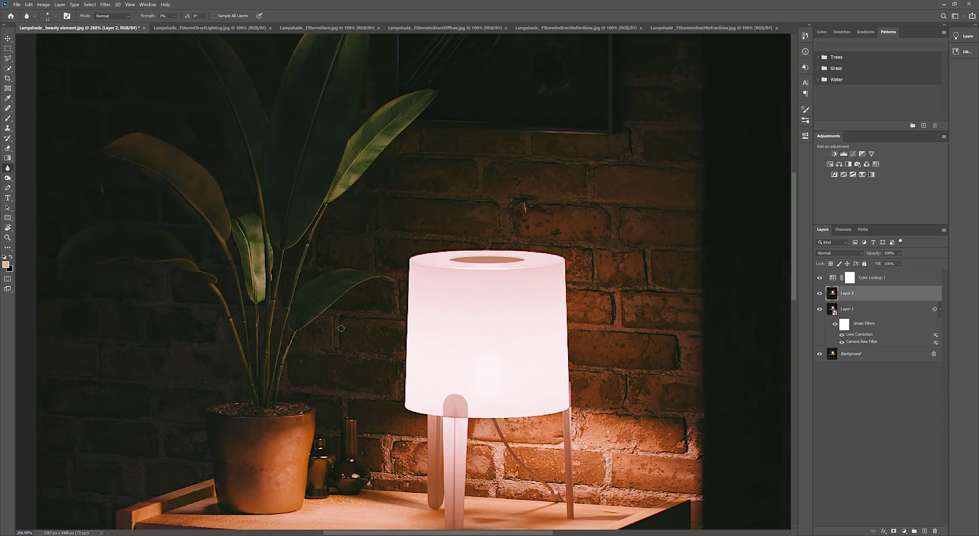
- Examine Layer 2 from the plant and lamp down to the cabinet shelf and floor corners for overly hard edges
{"action": "left_click_drag", "start_coordinate": [335, 262], "coordinate": [350, 247]}
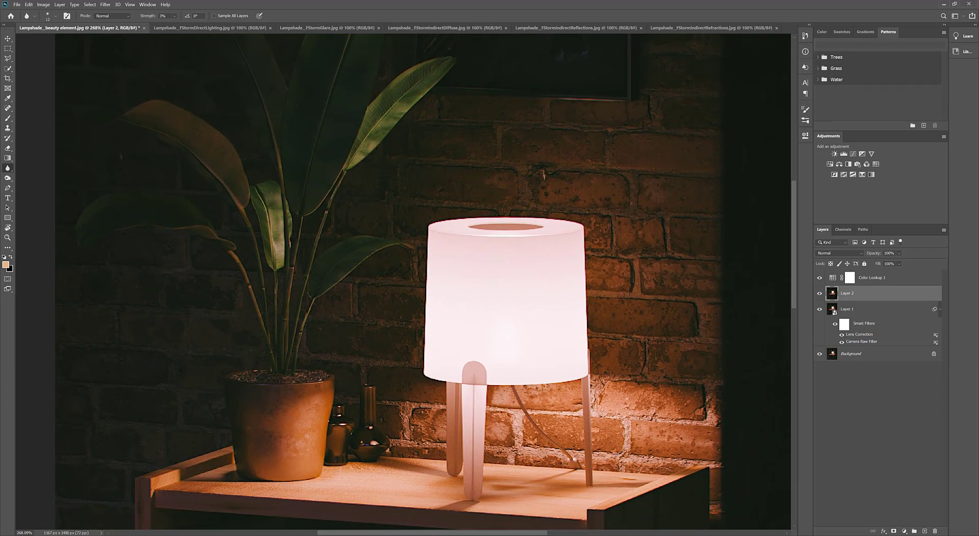
{"action": "left_click_drag", "start_coordinate": [367, 364], "coordinate": [357, 326]}
{"action": "left_click_drag", "start_coordinate": [385, 391], "coordinate": [429, 310]}
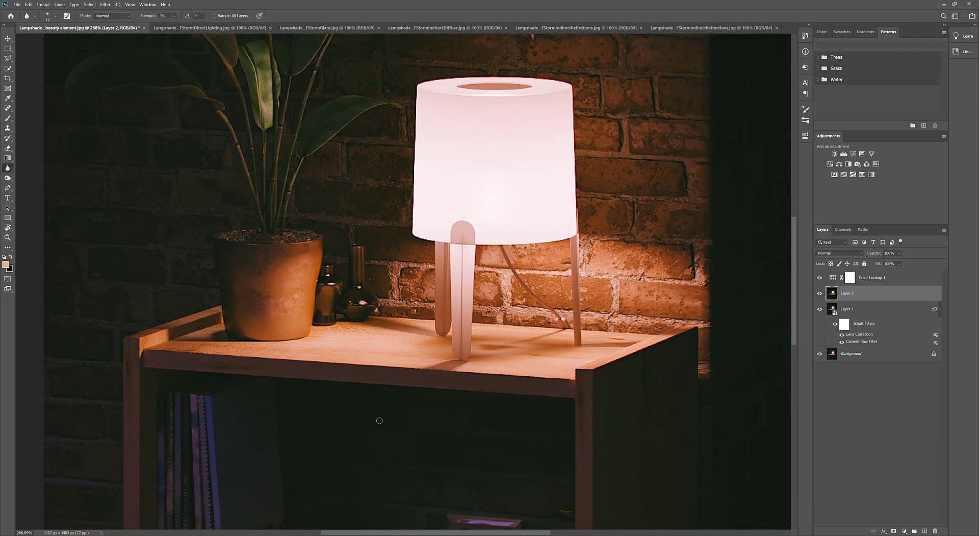
{"action": "mouse_move", "coordinate": [478, 362]}
{"action": "left_mouse_down"}
{"action": "mouse_move", "coordinate": [489, 225]}
{"action": "mouse_move", "coordinate": [493, 344]}
{"action": "left_mouse_up"}
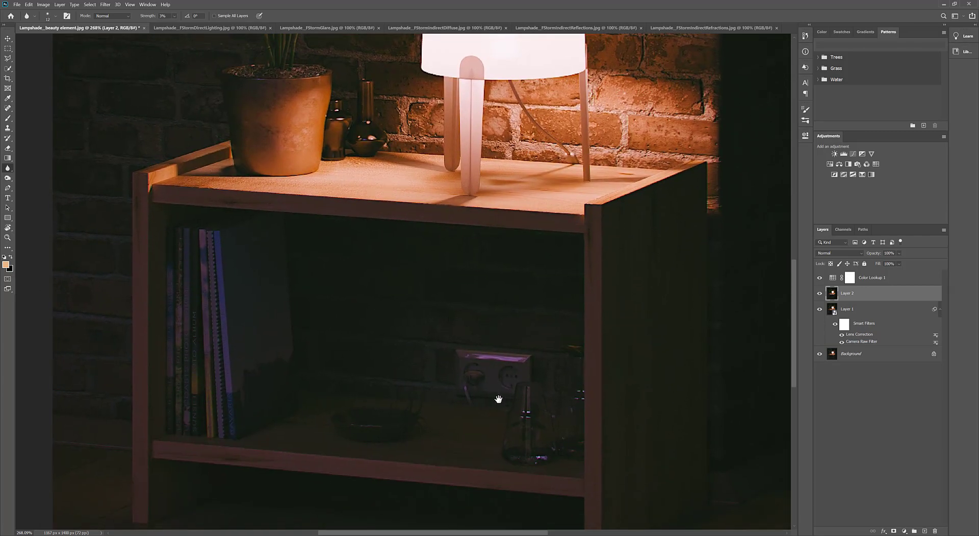
{"action": "left_click_drag", "start_coordinate": [500, 396], "coordinate": [493, 316]}
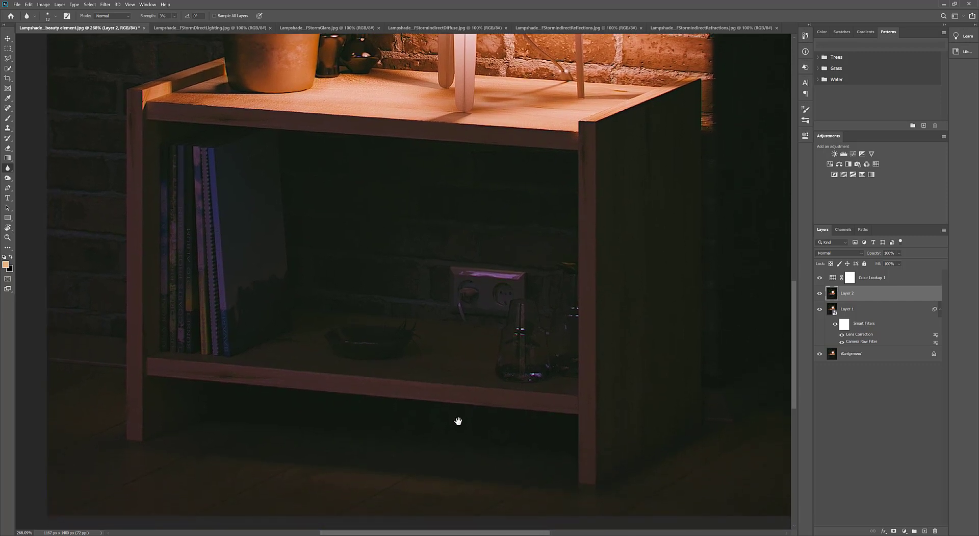
{"action": "left_click_drag", "start_coordinate": [485, 430], "coordinate": [485, 409]}
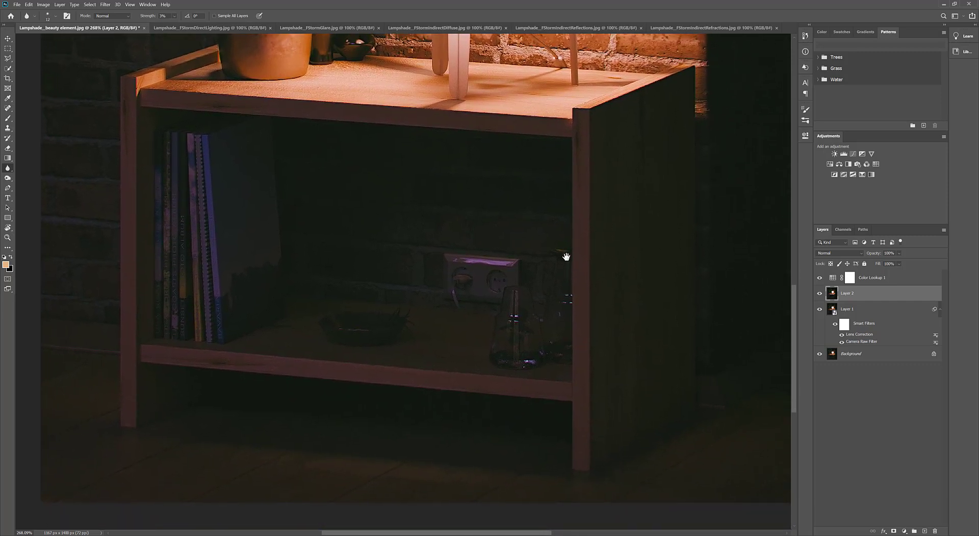
{"action": "left_click_drag", "start_coordinate": [566, 256], "coordinate": [566, 259]}
{"action": "mouse_move", "coordinate": [115, 356]}
{"action": "left_mouse_down"}
{"action": "mouse_move", "coordinate": [105, 356]}
{"action": "mouse_move", "coordinate": [114, 356]}
{"action": "left_mouse_up"}
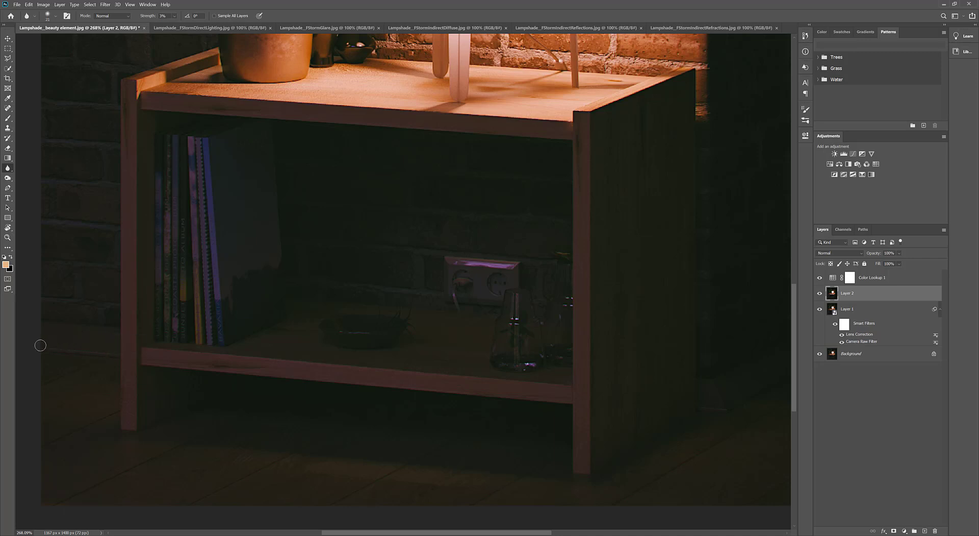
{"action": "left_click_drag", "start_coordinate": [558, 354], "coordinate": [322, 335]}
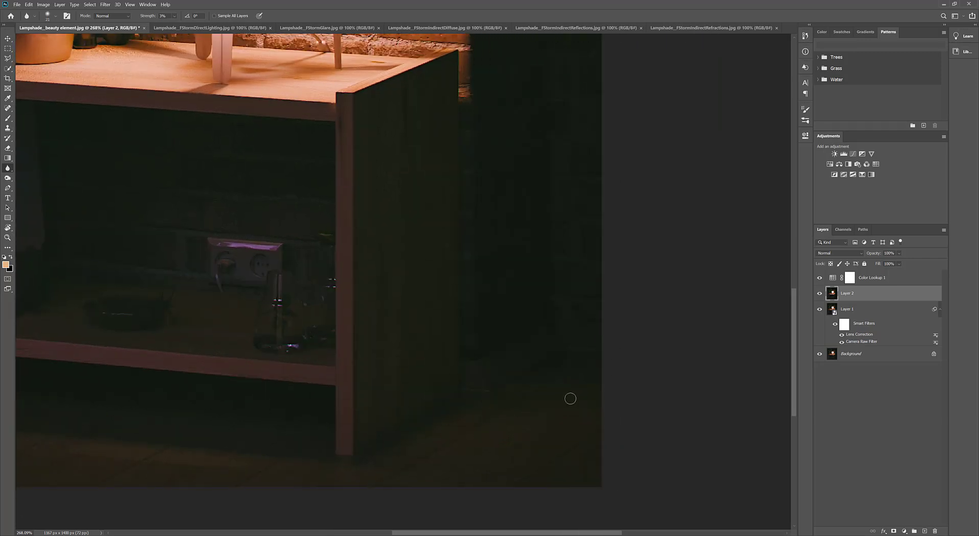
{"action": "left_click_drag", "start_coordinate": [544, 376], "coordinate": [556, 404]}
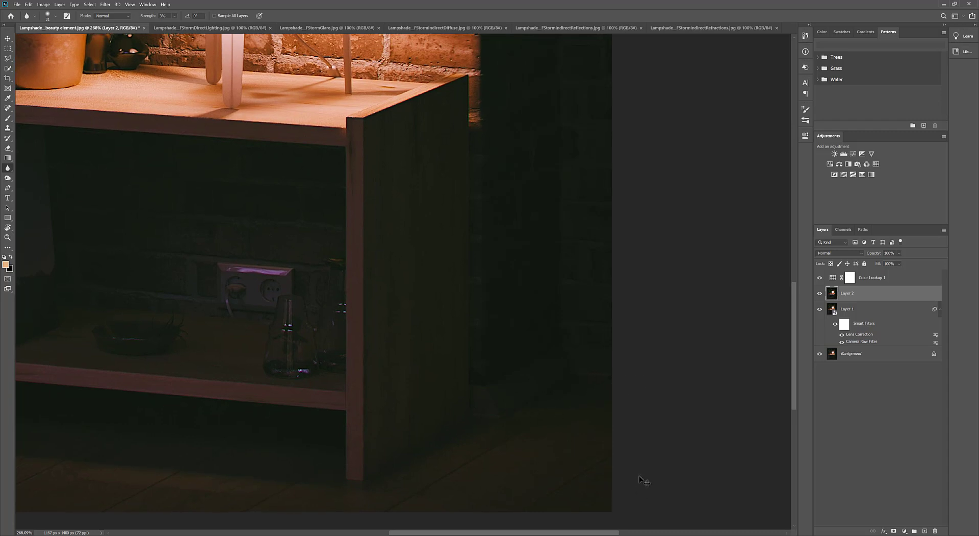
{"action": "left_click_drag", "start_coordinate": [437, 198], "coordinate": [455, 220]}
{"action": "left_click_drag", "start_coordinate": [382, 200], "coordinate": [507, 358]}
{"action": "mouse_move", "coordinate": [425, 217]}
{"action": "left_mouse_down"}
{"action": "mouse_move", "coordinate": [443, 304]}
{"action": "mouse_move", "coordinate": [481, 352]}
{"action": "left_mouse_up"}
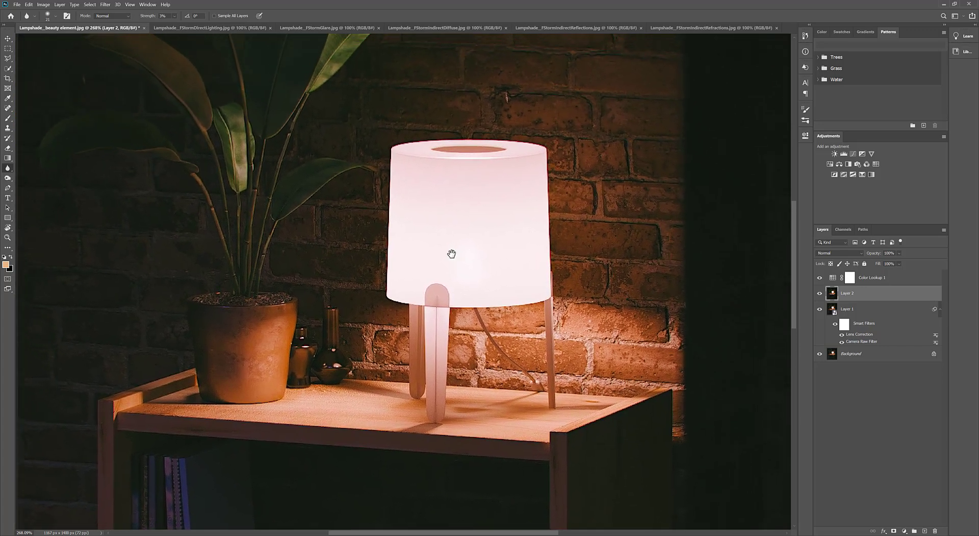
{"action": "left_click_drag", "start_coordinate": [450, 254], "coordinate": [449, 326]}
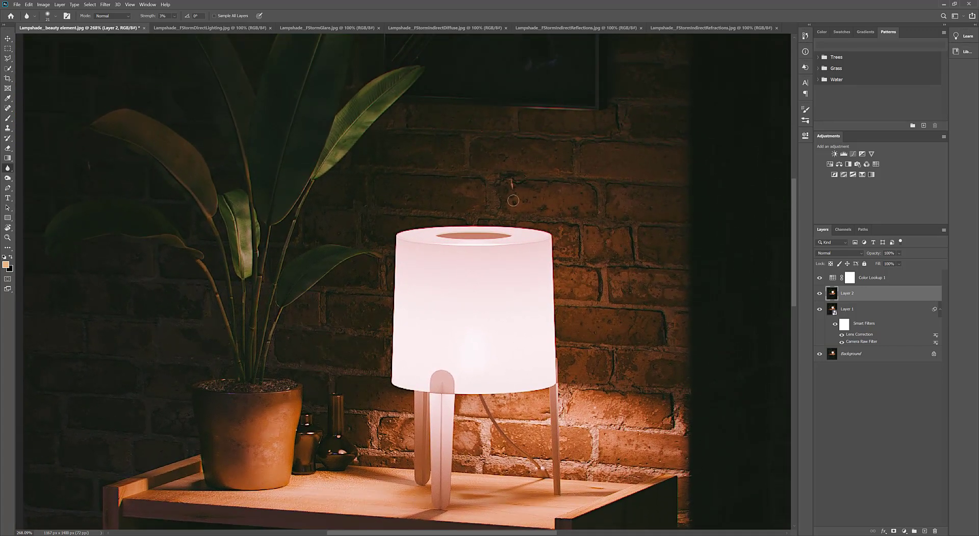
- Remove the nail from the brick wall above the lampshade with the Clone Stamp at 100% opacity
{"action": "key", "text": "s"}
{"action": "mouse_move", "coordinate": [508, 198]}
{"action": "left_mouse_down"}
{"action": "mouse_move", "coordinate": [519, 198]}
{"action": "mouse_move", "coordinate": [500, 195]}
{"action": "mouse_move", "coordinate": [513, 199]}
{"action": "left_mouse_up"}
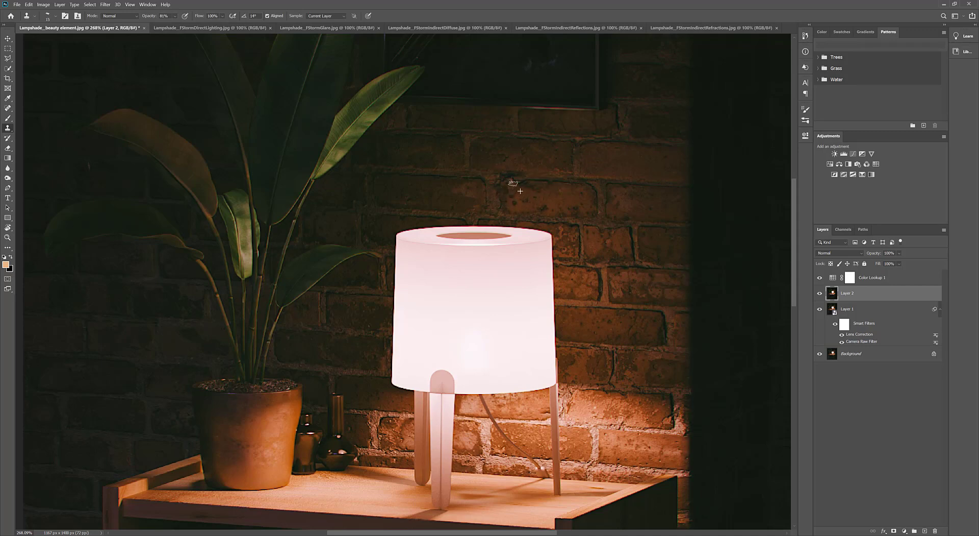
{"action": "scroll", "coordinate": [525, 194], "scroll_direction": "up", "scroll_amount": 2}
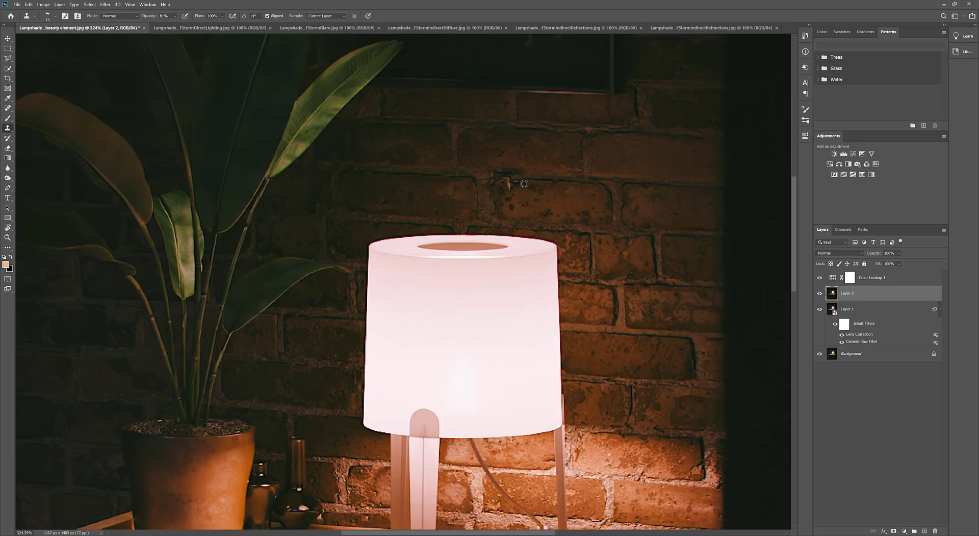
{"action": "left_click", "coordinate": [175, 16]}
{"action": "left_click_drag", "start_coordinate": [186, 28], "coordinate": [197, 28]}
{"action": "left_click", "coordinate": [528, 194], "text": "alt"}
{"action": "left_click_drag", "start_coordinate": [509, 188], "coordinate": [506, 187]}
{"action": "left_click_drag", "start_coordinate": [636, 233], "coordinate": [636, 210]}
{"action": "left_click_drag", "start_coordinate": [539, 275], "coordinate": [555, 248]}
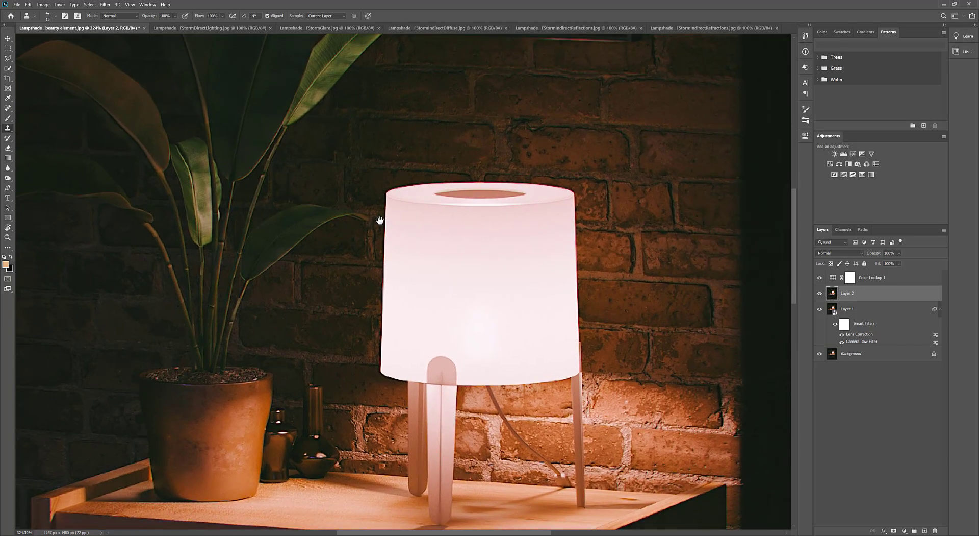
- Return to the Blur tool and examine the plant leaves, picture frame and upper wall for hard edges
{"action": "left_click_drag", "start_coordinate": [380, 220], "coordinate": [448, 234]}
{"action": "mouse_move", "coordinate": [332, 203]}
{"action": "left_mouse_down"}
{"action": "mouse_move", "coordinate": [398, 212]}
{"action": "mouse_move", "coordinate": [391, 278]}
{"action": "left_mouse_up"}
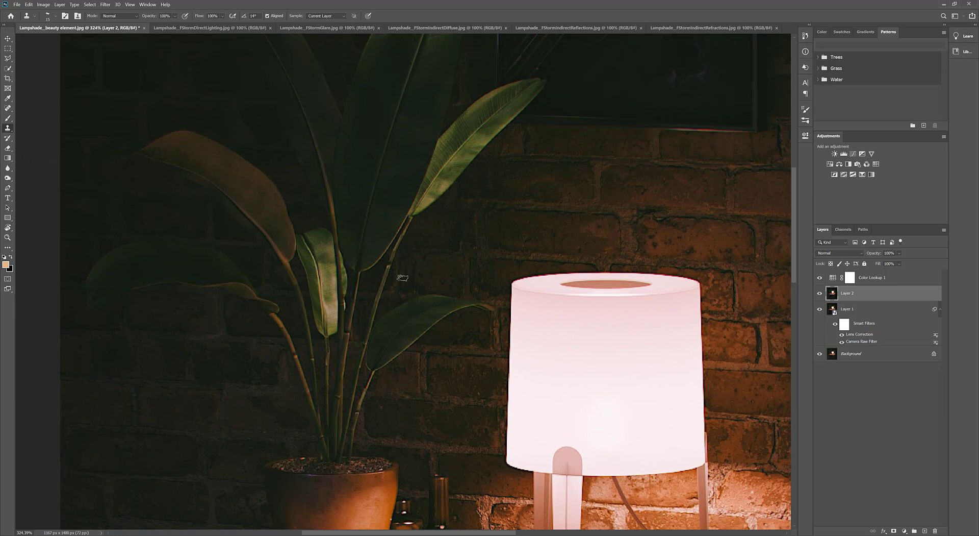
{"action": "scroll", "coordinate": [376, 230], "scroll_direction": "up", "scroll_amount": 6}
{"action": "scroll", "coordinate": [374, 241], "scroll_direction": "right", "scroll_amount": 3}
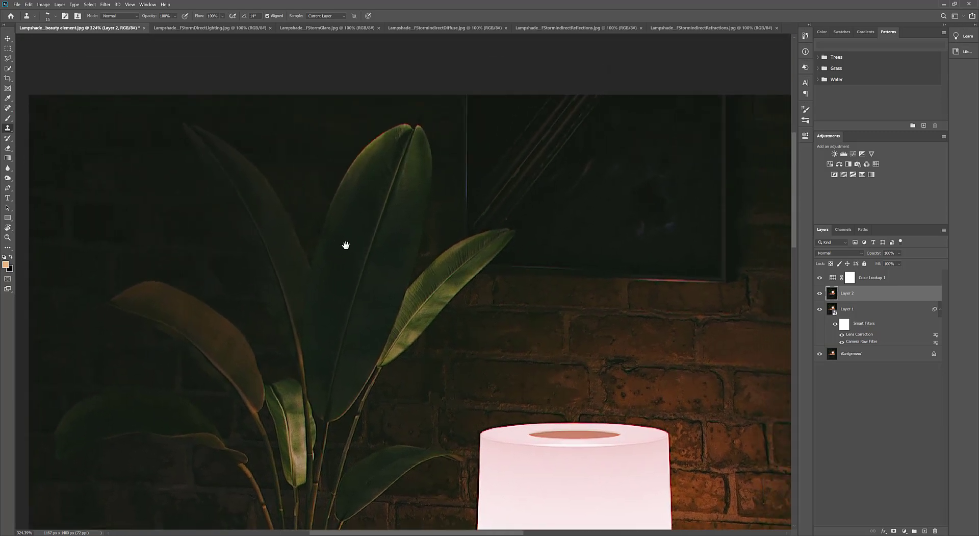
{"action": "left_click", "coordinate": [8, 168]}
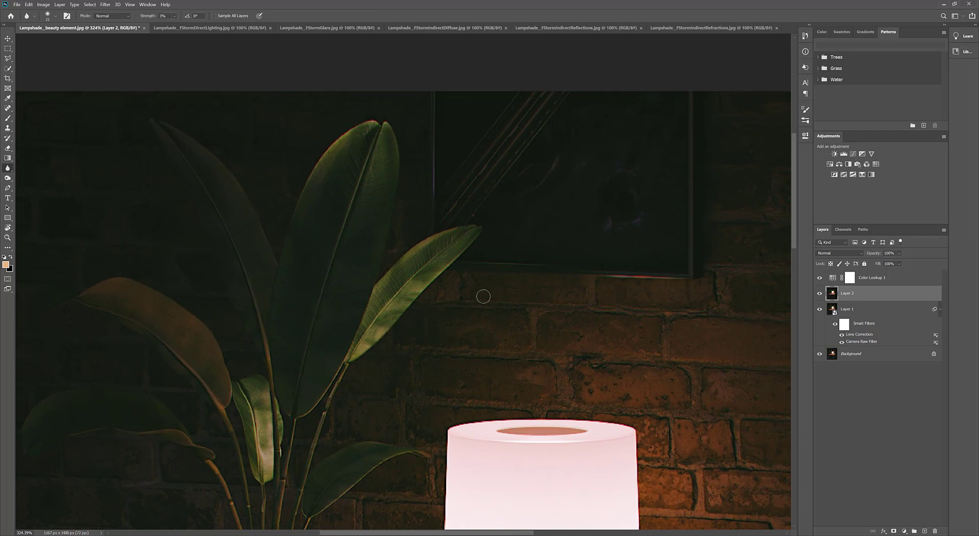
{"action": "scroll", "coordinate": [491, 294], "scroll_direction": "down", "scroll_amount": 2}
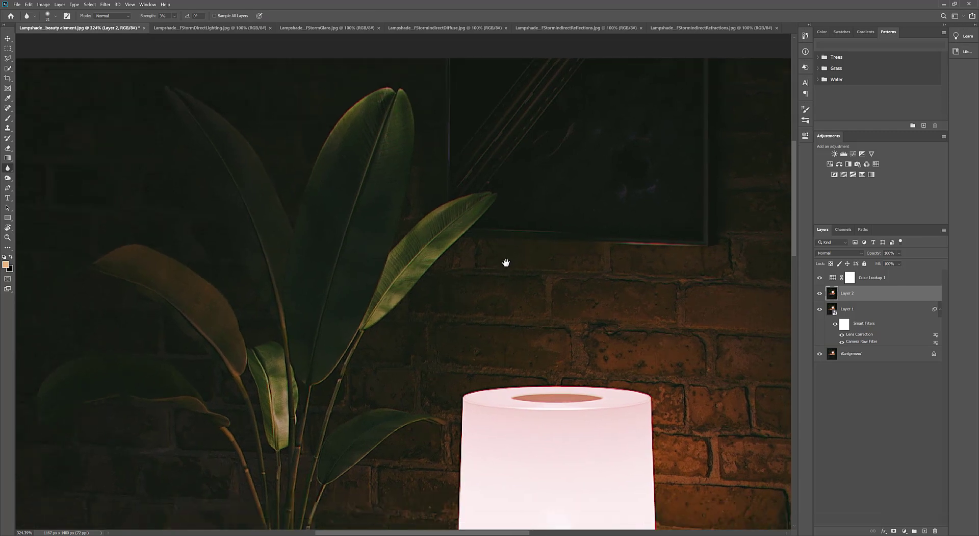
{"action": "scroll", "coordinate": [507, 262], "scroll_direction": "down", "scroll_amount": 5}
{"action": "left_click_drag", "start_coordinate": [463, 238], "coordinate": [420, 193]}
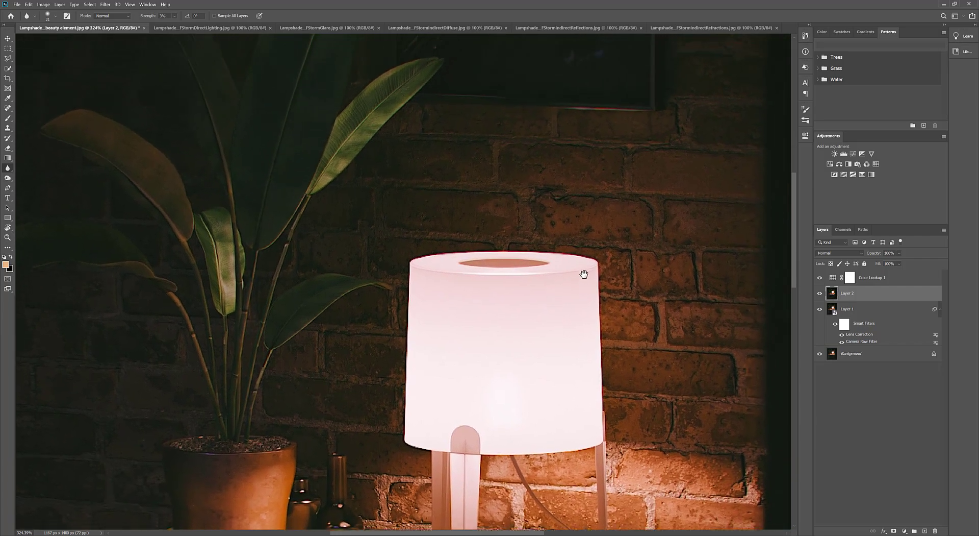
- Soften the lampshade's outline on Layer 2 with the Blur tool at 30% strength and a small brush
{"action": "left_click_drag", "start_coordinate": [583, 273], "coordinate": [586, 280]}
{"action": "left_click_drag", "start_coordinate": [592, 238], "coordinate": [590, 230]}
{"action": "left_click_drag", "start_coordinate": [592, 363], "coordinate": [596, 314]}
{"action": "right_click", "coordinate": [410, 396], "text": "alt"}
{"action": "left_click_drag", "start_coordinate": [408, 395], "coordinate": [404, 394]}
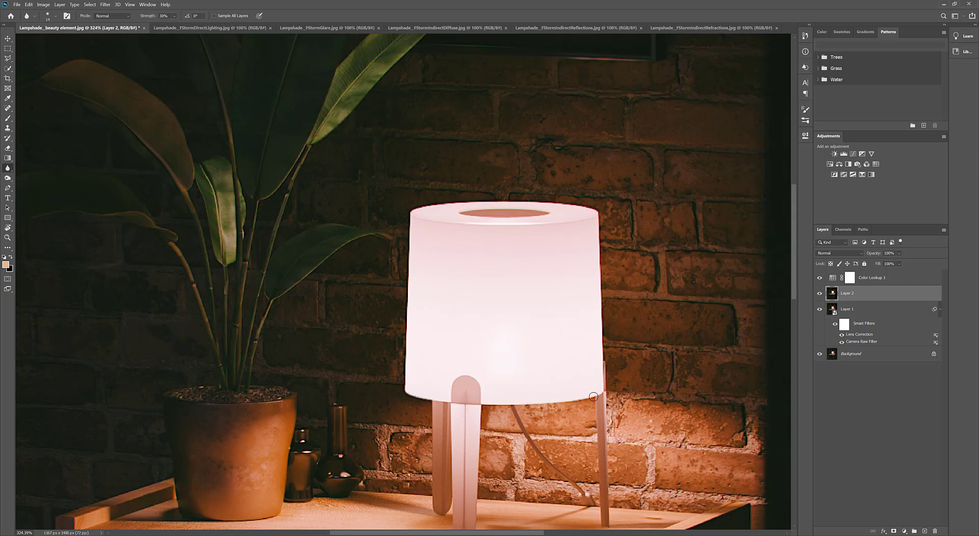
{"action": "left_click_drag", "start_coordinate": [586, 511], "coordinate": [603, 476]}
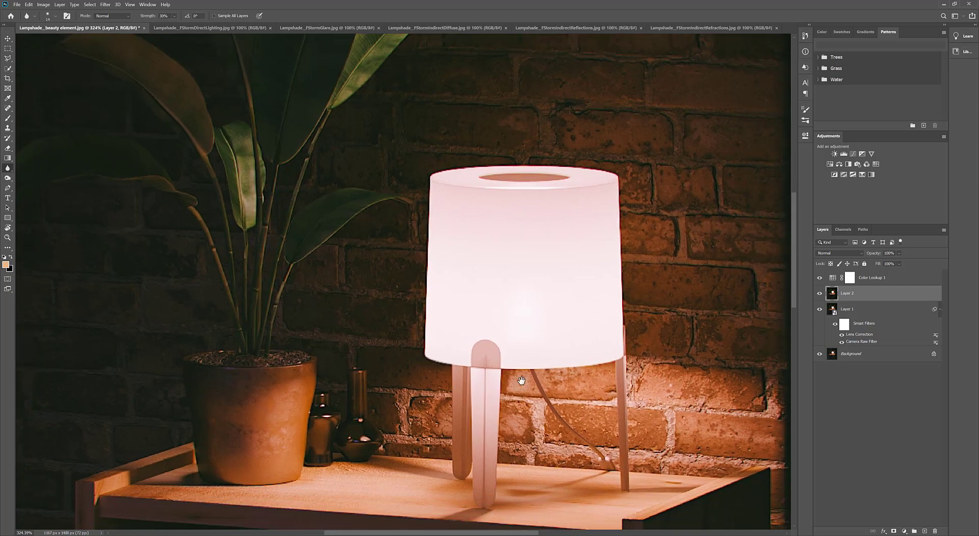
{"action": "left_click_drag", "start_coordinate": [592, 386], "coordinate": [558, 357]}
{"action": "left_click_drag", "start_coordinate": [497, 222], "coordinate": [513, 396]}
- Hide Layer 1 with its smart filters beneath the retouched Layer 2
{"action": "scroll", "coordinate": [513, 396], "scroll_direction": "up", "scroll_amount": 1}
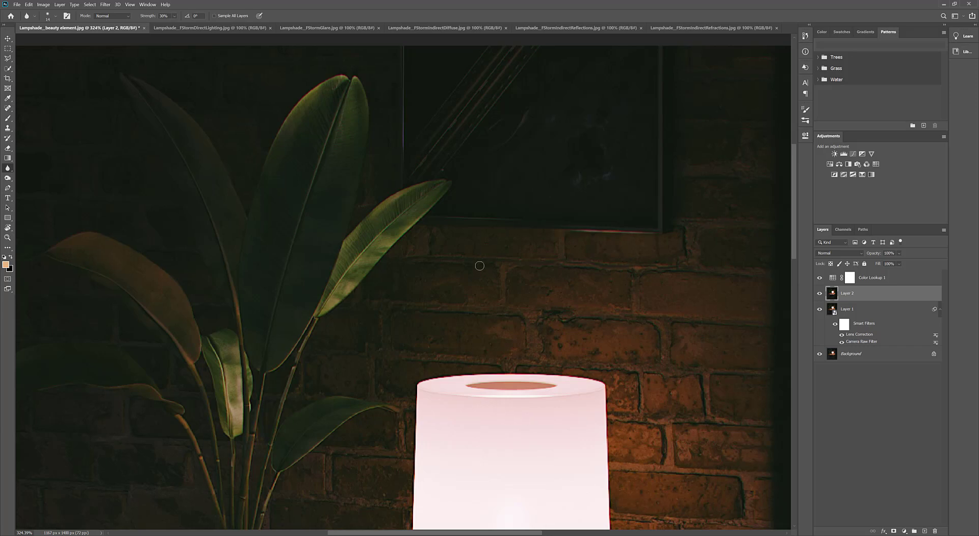
{"action": "scroll", "coordinate": [535, 219], "scroll_direction": "up", "scroll_amount": 2}
{"action": "left_click_drag", "start_coordinate": [534, 294], "coordinate": [539, 290]}
{"action": "left_click_drag", "start_coordinate": [379, 267], "coordinate": [444, 177]}
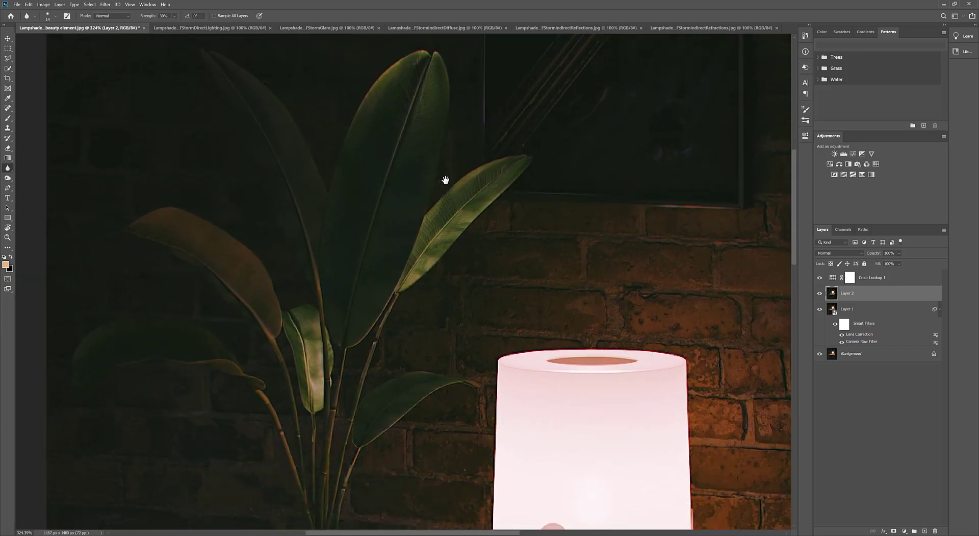
{"action": "left_click", "coordinate": [819, 309]}
{"action": "left_click_drag", "start_coordinate": [689, 257], "coordinate": [645, 306]}
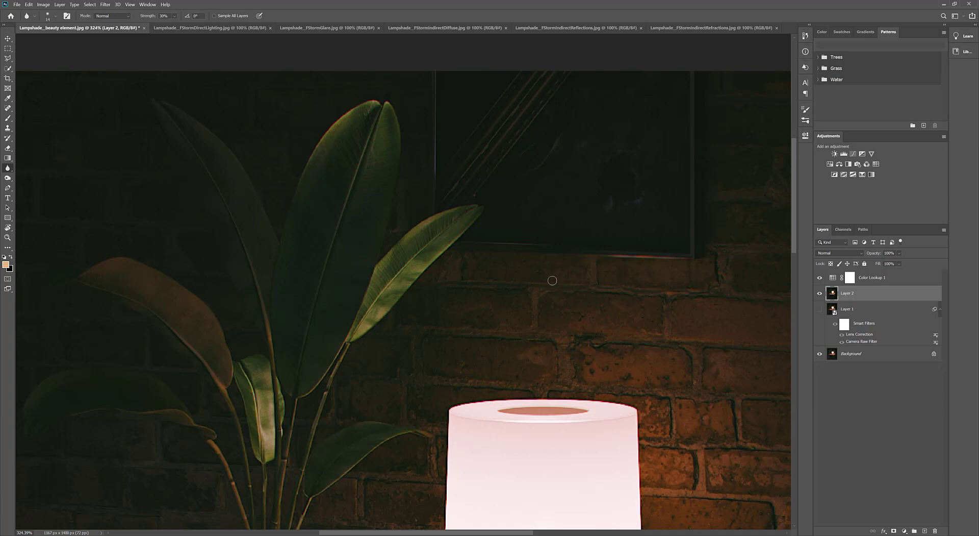
- Add a layer mask to Layer 2 and erase along the picture frame's lower edge to reduce its red fringe
{"action": "left_click", "coordinate": [894, 530]}
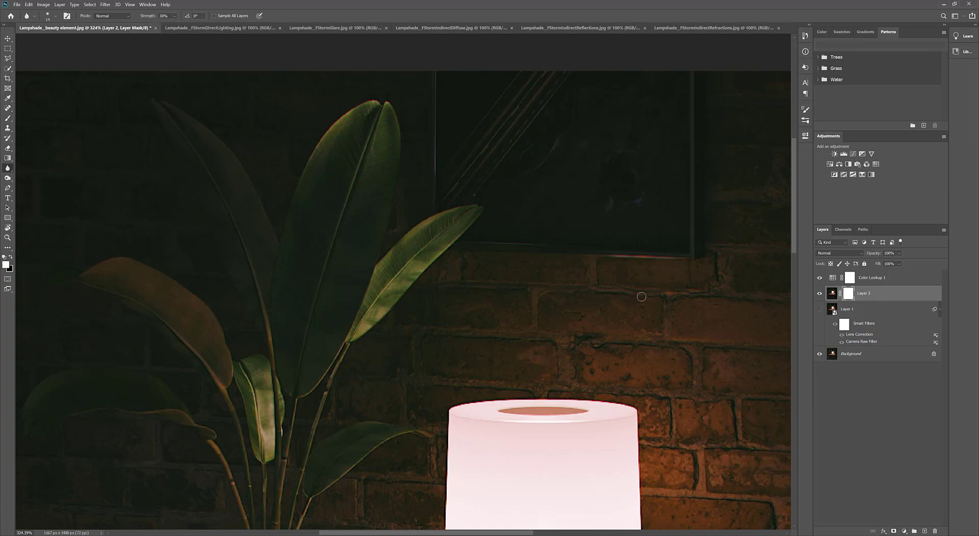
{"action": "key", "text": "e"}
{"action": "left_click_drag", "start_coordinate": [616, 237], "coordinate": [385, 275]}
{"action": "left_click_drag", "start_coordinate": [616, 255], "coordinate": [598, 256]}
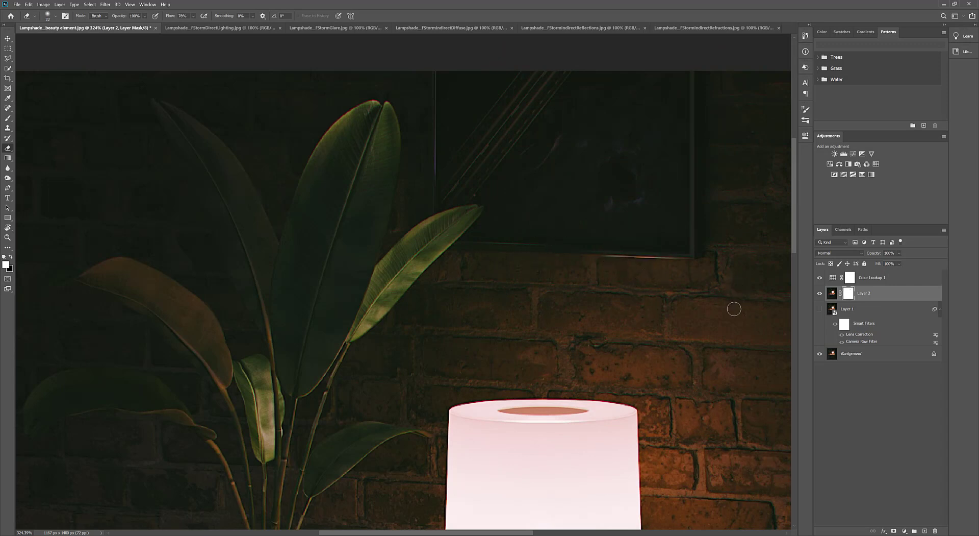
- Compare Layer 2 on and off, delete its layer mask and return to the whole image with the Marquee tool
{"action": "left_click", "coordinate": [819, 294]}
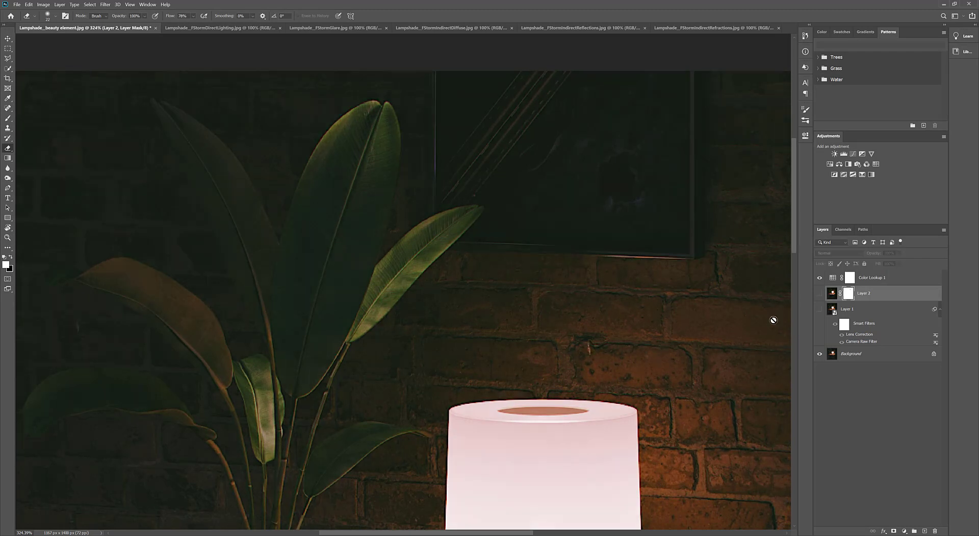
{"action": "key", "text": "ctrl+z"}
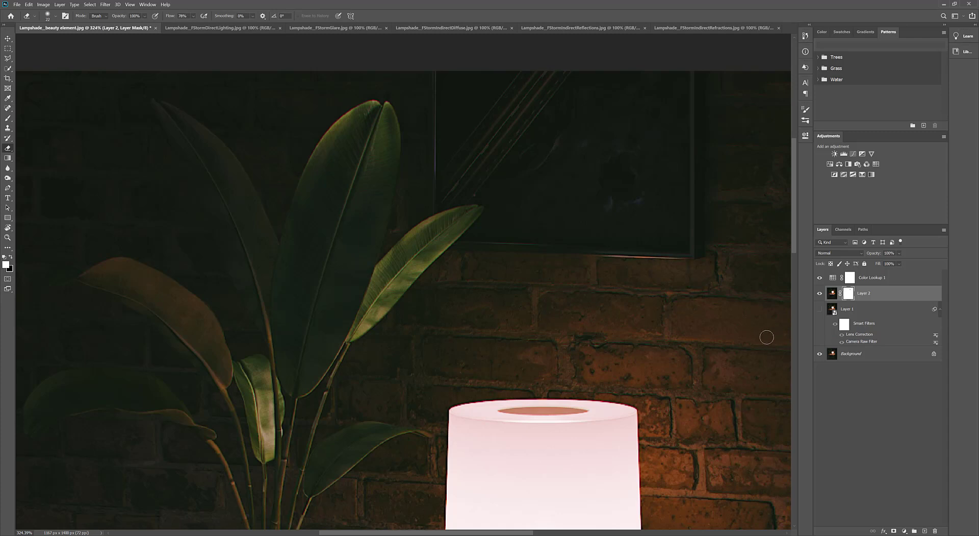
{"action": "left_click_drag", "start_coordinate": [608, 255], "coordinate": [592, 242]}
{"action": "right_click", "coordinate": [848, 292]}
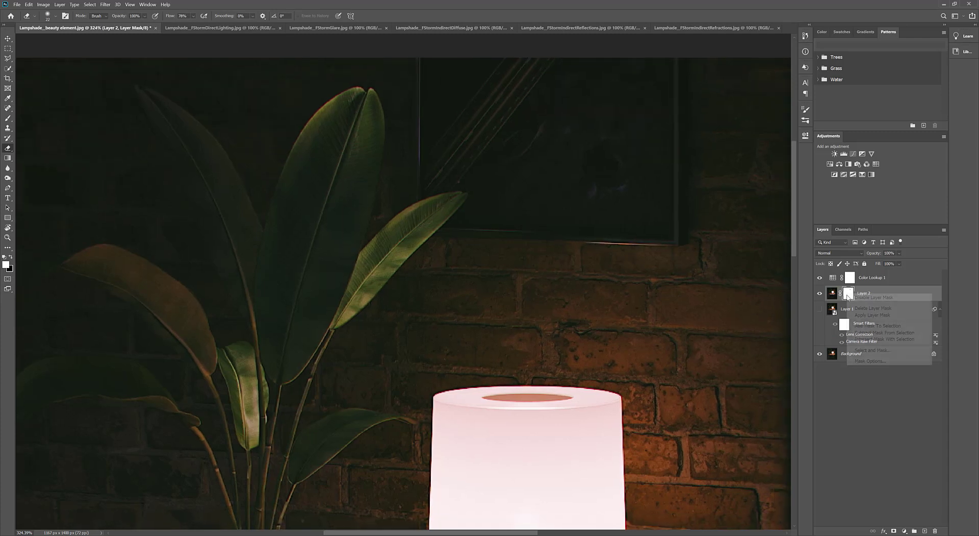
{"action": "left_click", "coordinate": [890, 309]}
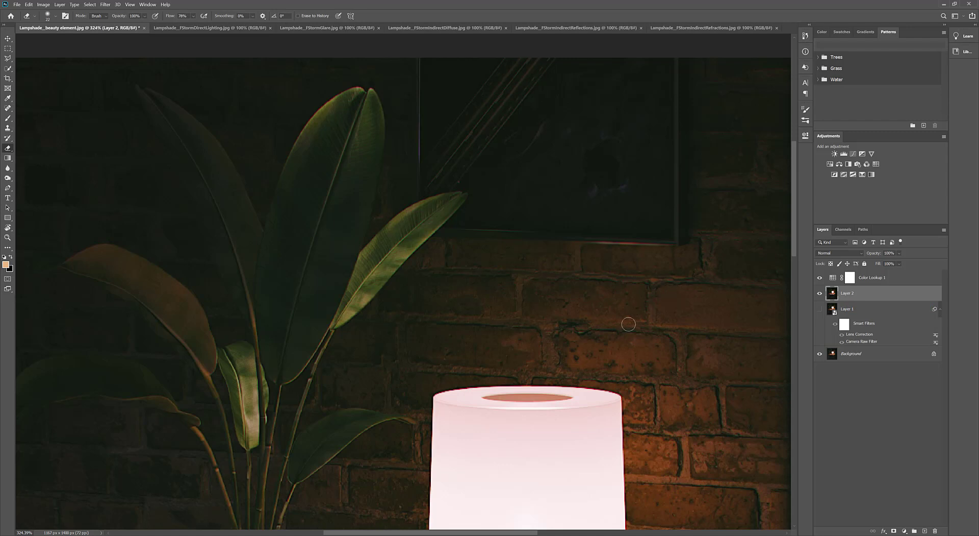
{"action": "key", "text": "m"}
{"action": "key", "text": "ctrl+0"}
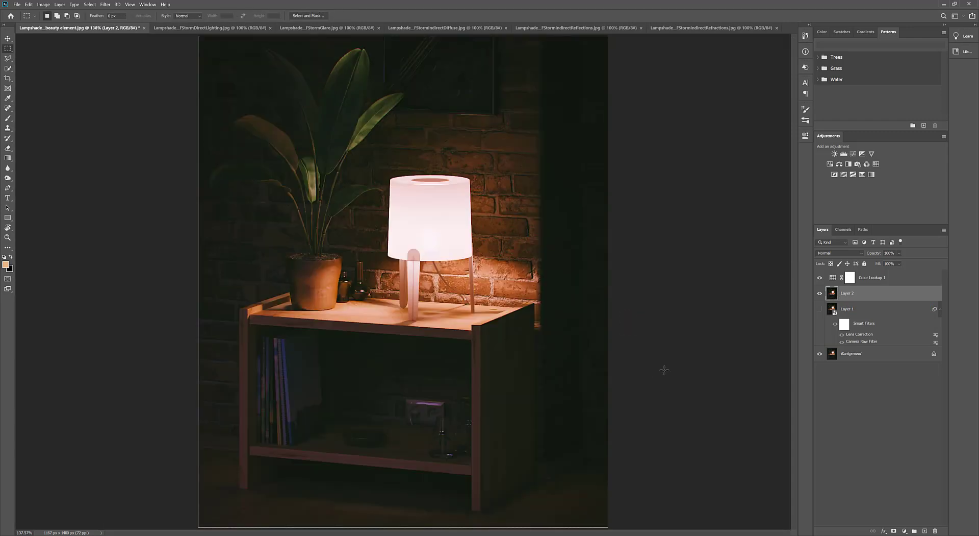
- Stamp all visible layers into a new layer above Color Lookup 1 and apply a High Pass filter with a 0.6 px radius
{"action": "left_click", "coordinate": [880, 280]}
{"action": "key", "text": "ctrl+shift+alt+e"}
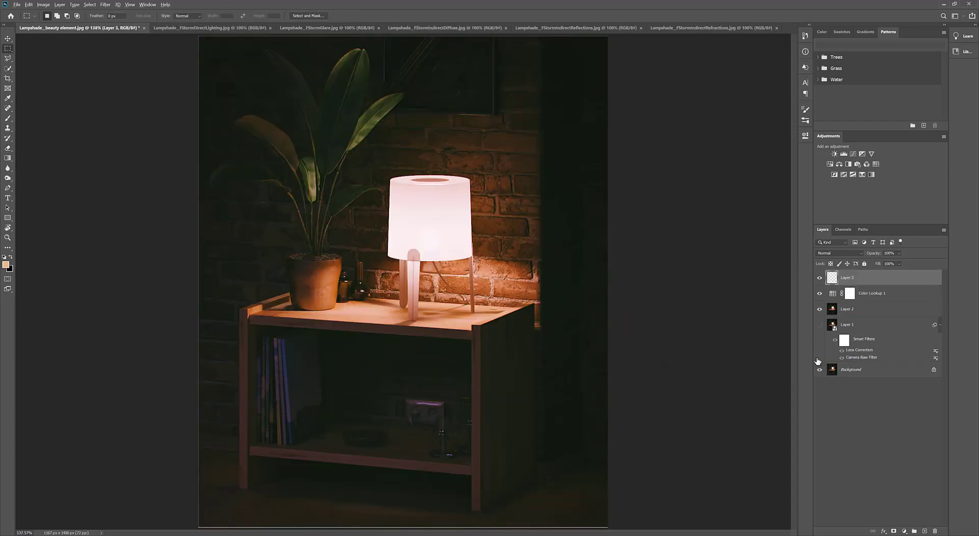
{"action": "left_click", "coordinate": [106, 4]}
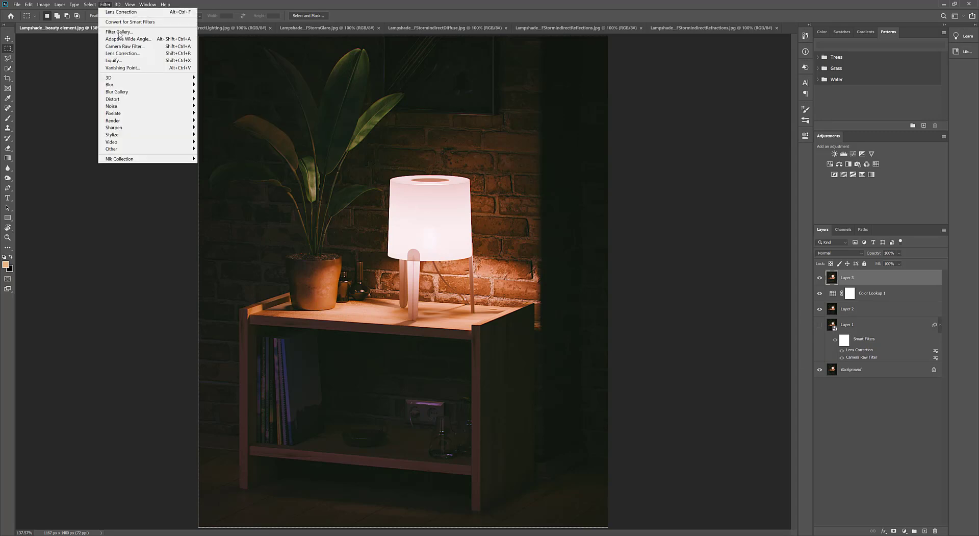
{"action": "mouse_move", "coordinate": [176, 149]}
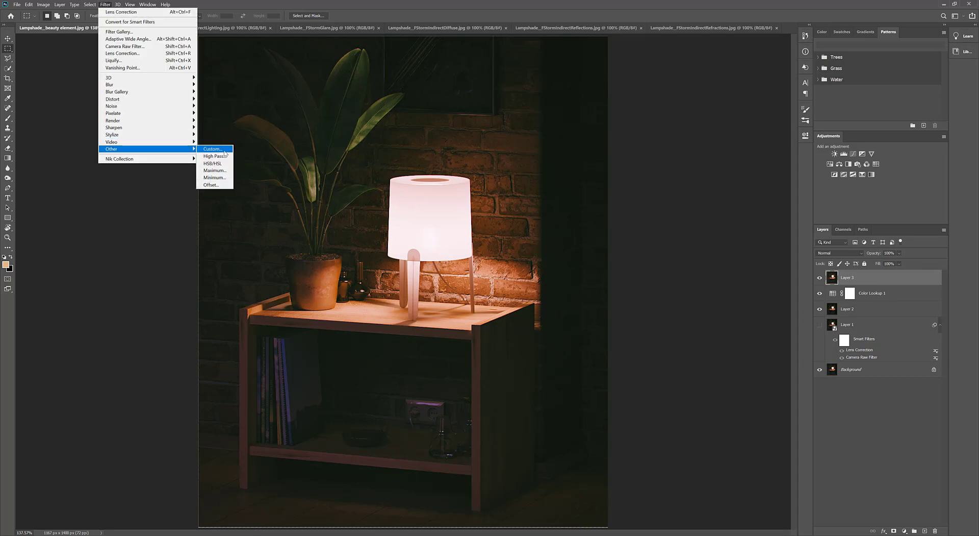
{"action": "left_click", "coordinate": [218, 155]}
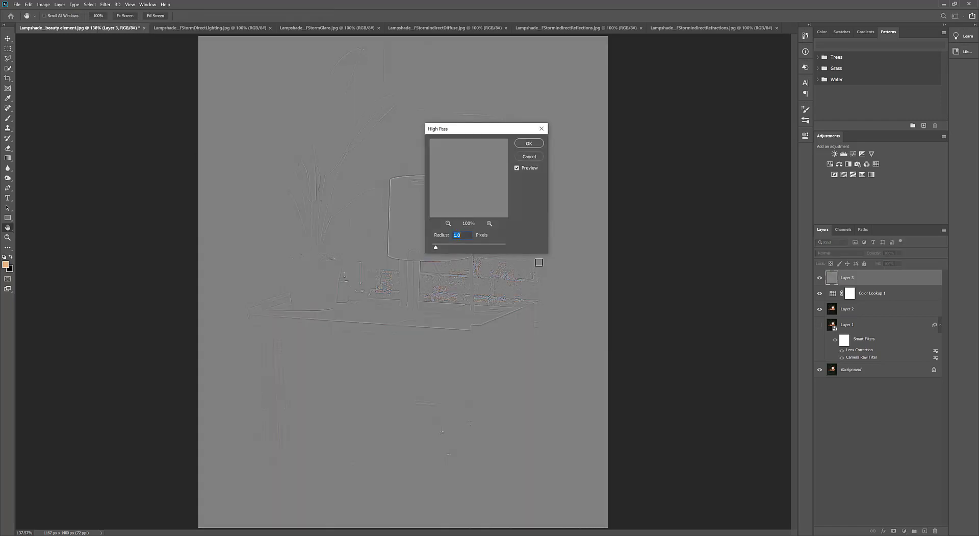
{"action": "left_click_drag", "start_coordinate": [482, 136], "coordinate": [632, 174]}
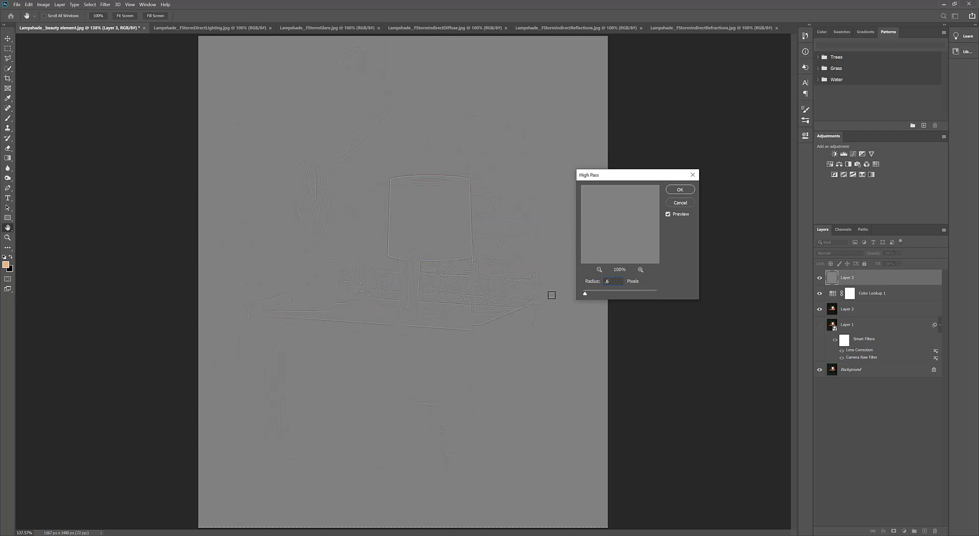
{"action": "key", "text": "Return"}
- Set the blend mode of the High Pass layer, Layer 3, to Overlay
{"action": "key", "text": "m"}
{"action": "left_click", "coordinate": [839, 252]}
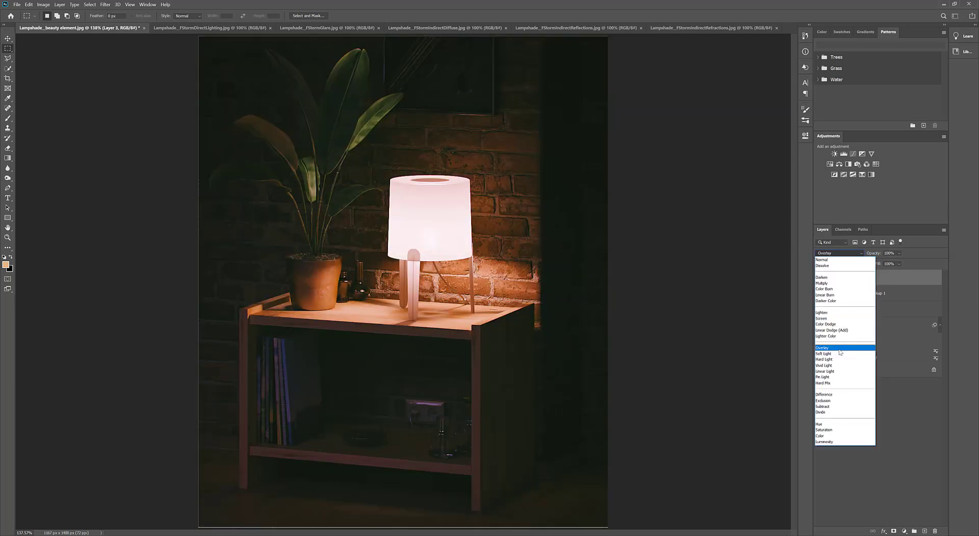
{"action": "left_click", "coordinate": [822, 347]}
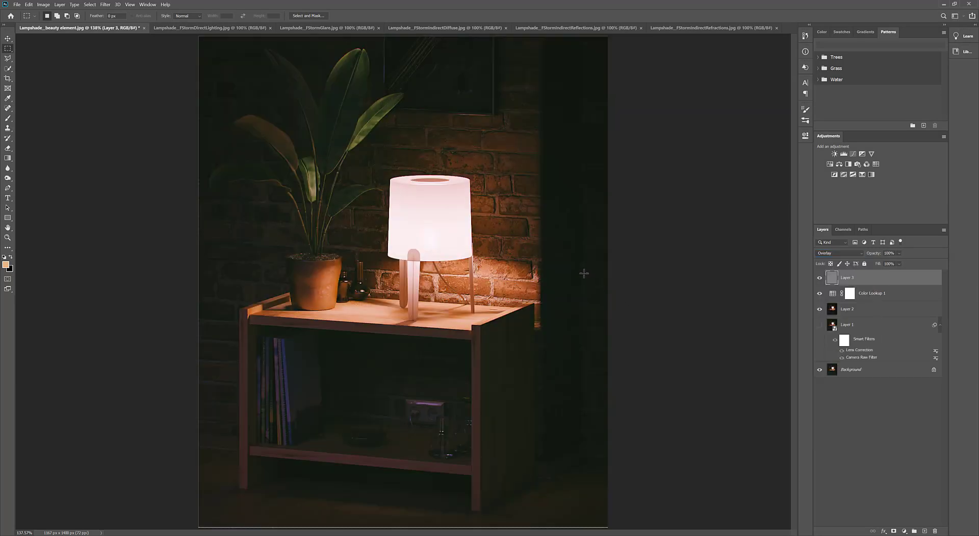
- Compare Layer 3's sharpening on and off and examine the lamp, brick wall, plant and cabinet up close
{"action": "scroll", "coordinate": [443, 240], "scroll_direction": "up", "scroll_amount": 3}
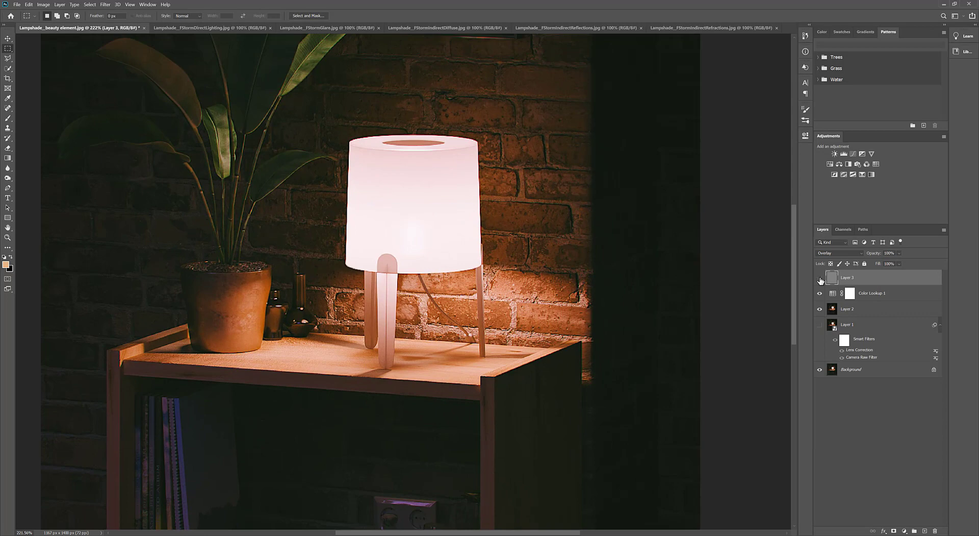
{"action": "left_click", "coordinate": [820, 278]}
{"action": "left_click", "coordinate": [819, 278]}
{"action": "left_click_drag", "start_coordinate": [581, 260], "coordinate": [614, 256]}
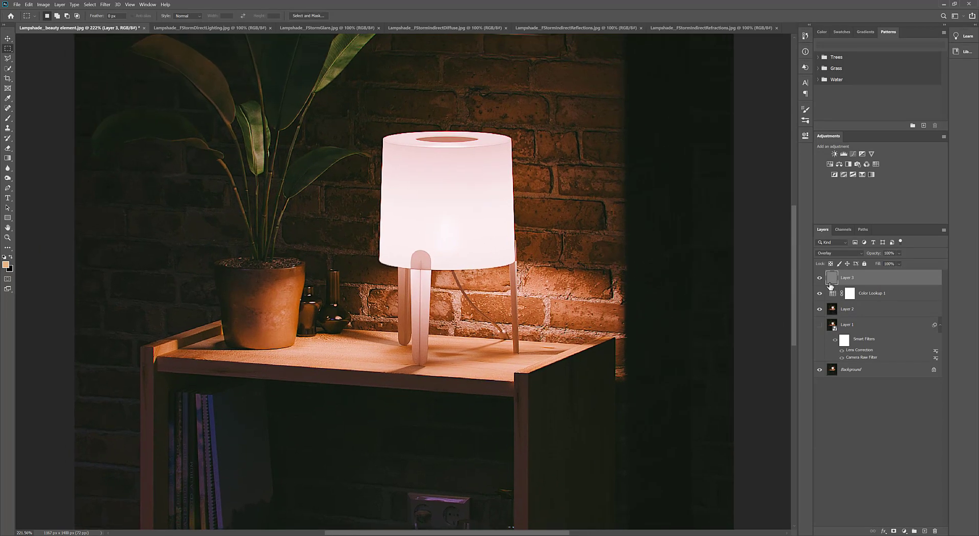
{"action": "left_click_drag", "start_coordinate": [546, 326], "coordinate": [570, 249]}
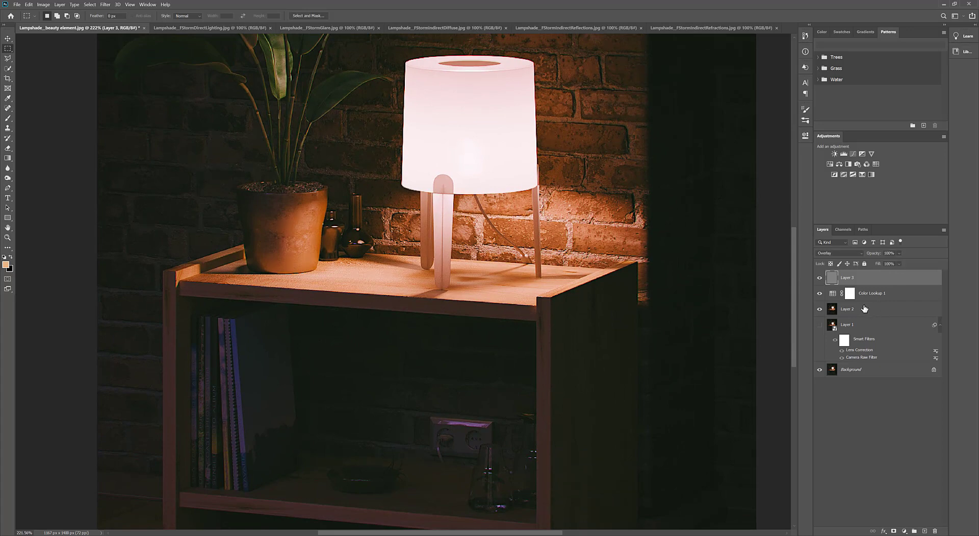
{"action": "left_click_drag", "start_coordinate": [555, 163], "coordinate": [543, 236]}
{"action": "left_click_drag", "start_coordinate": [618, 204], "coordinate": [610, 276]}
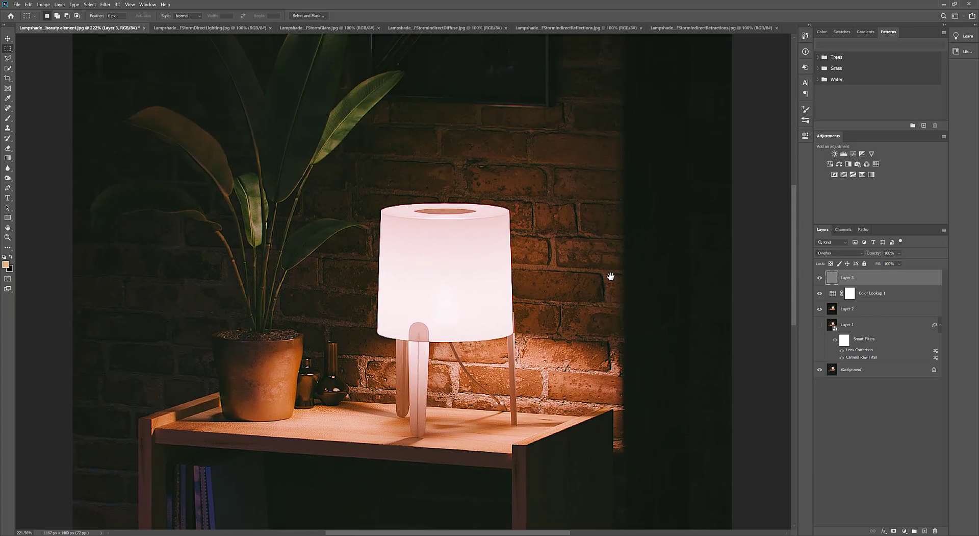
{"action": "left_click_drag", "start_coordinate": [585, 190], "coordinate": [586, 242]}
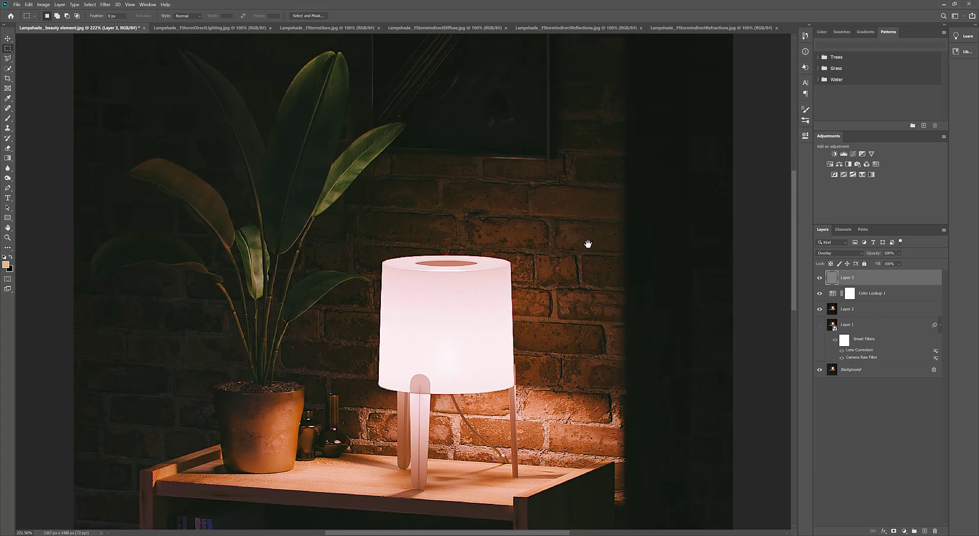
{"action": "left_click", "coordinate": [819, 278]}
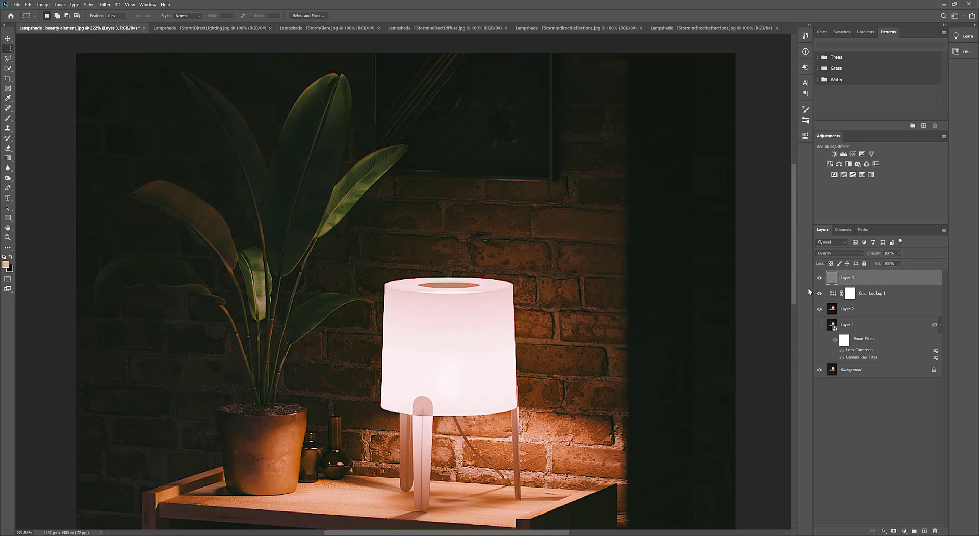
{"action": "left_click_drag", "start_coordinate": [666, 284], "coordinate": [661, 318]}
{"action": "scroll", "coordinate": [673, 322], "scroll_direction": "down", "scroll_amount": 10}
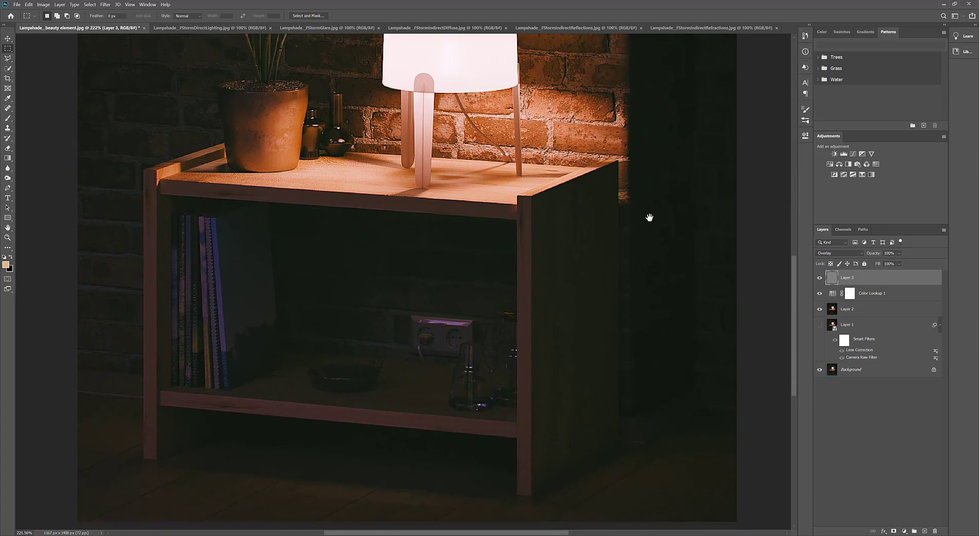
{"action": "left_click_drag", "start_coordinate": [650, 148], "coordinate": [631, 251]}
{"action": "scroll", "coordinate": [631, 252], "scroll_direction": "up", "scroll_amount": 1}
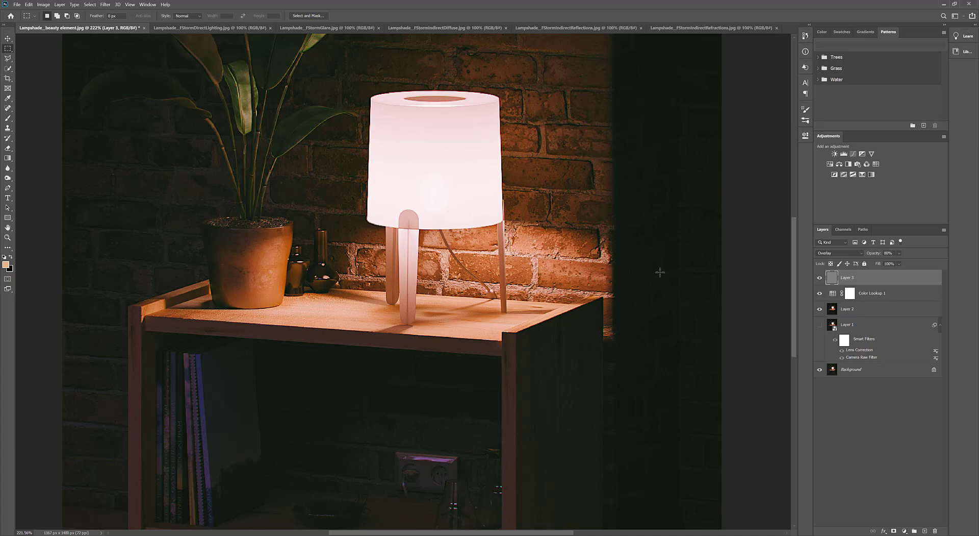
{"action": "scroll", "coordinate": [569, 214], "scroll_direction": "down", "scroll_amount": 3}
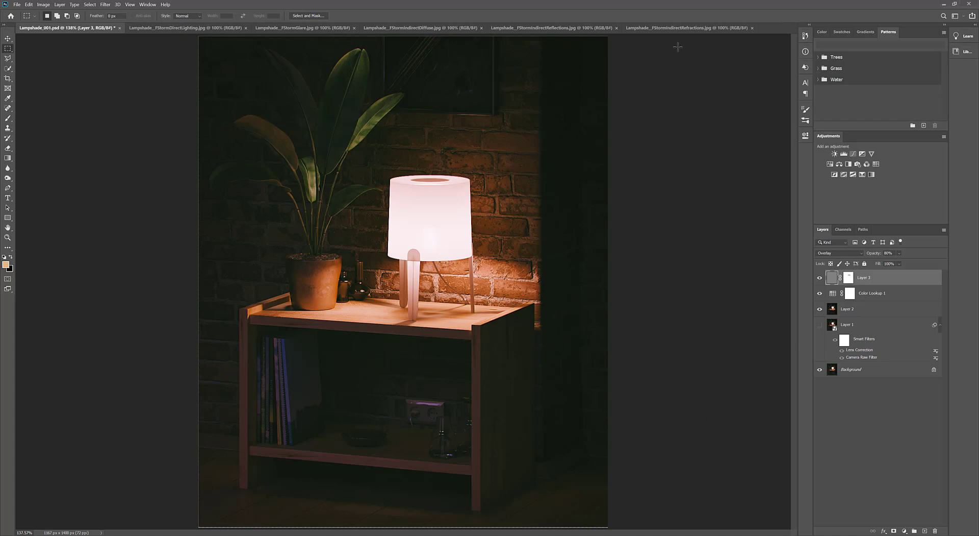
- Copy the whole Lampshade__FStormIndirectRefractions.jpg pass and paste it as the top layer of Lampshade_001.psd
{"action": "left_click", "coordinate": [681, 27]}
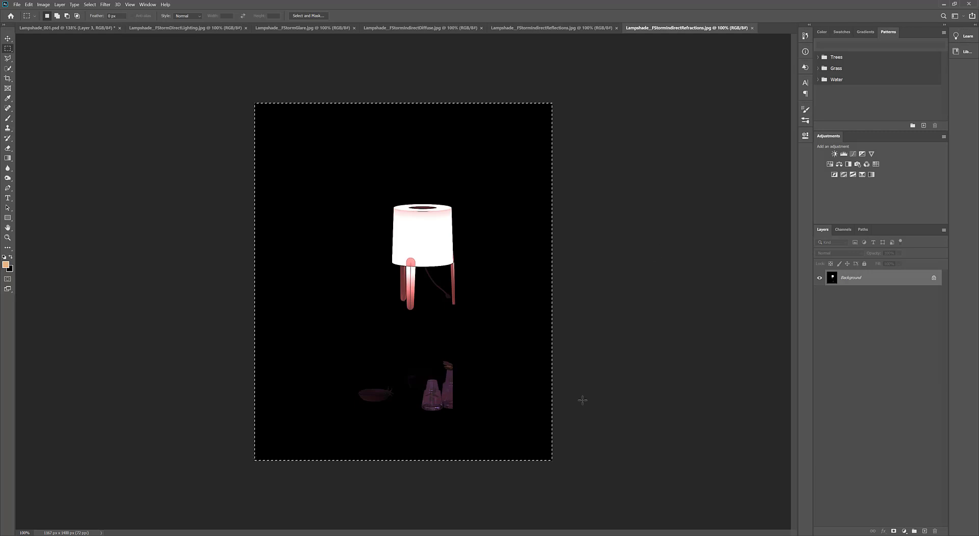
{"action": "key", "text": "ctrl+a"}
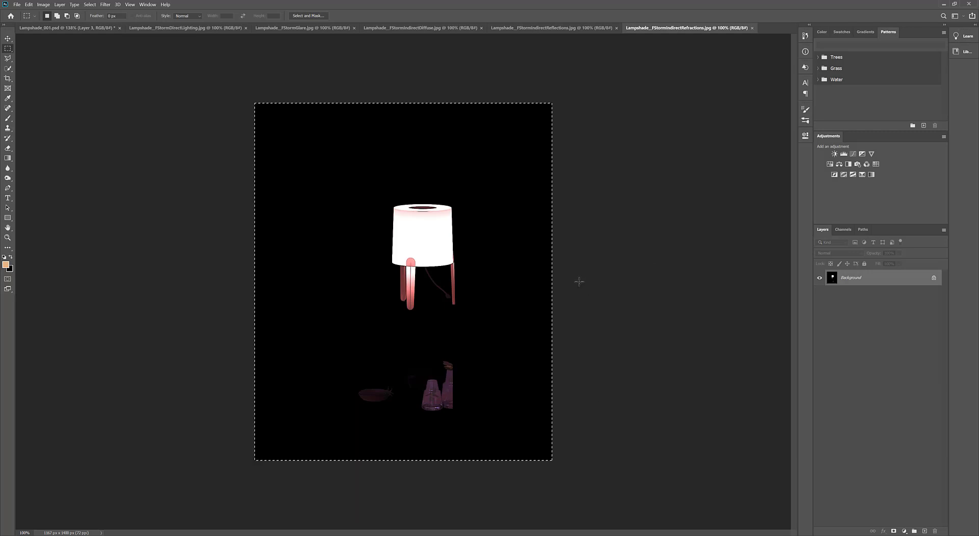
{"action": "left_click", "coordinate": [72, 29]}
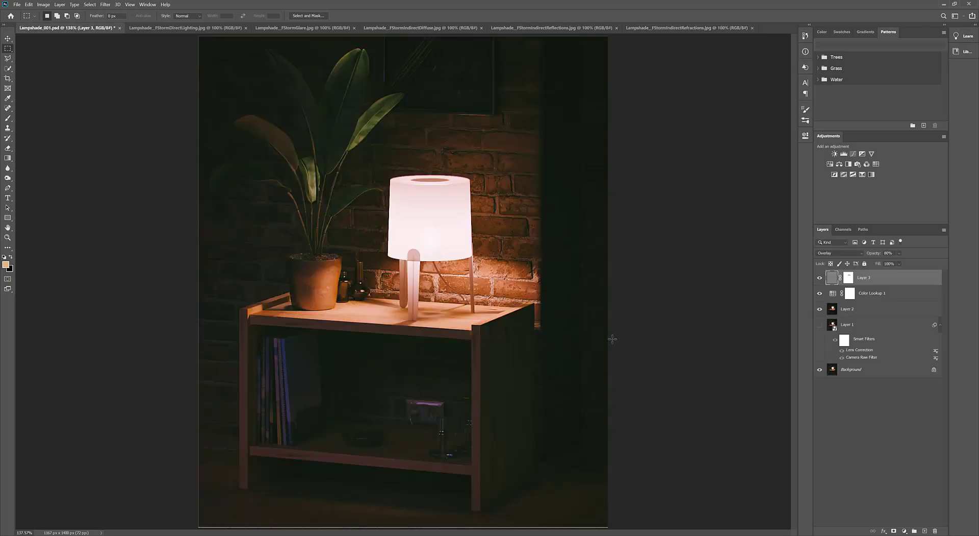
{"action": "key", "text": "ctrl+v"}
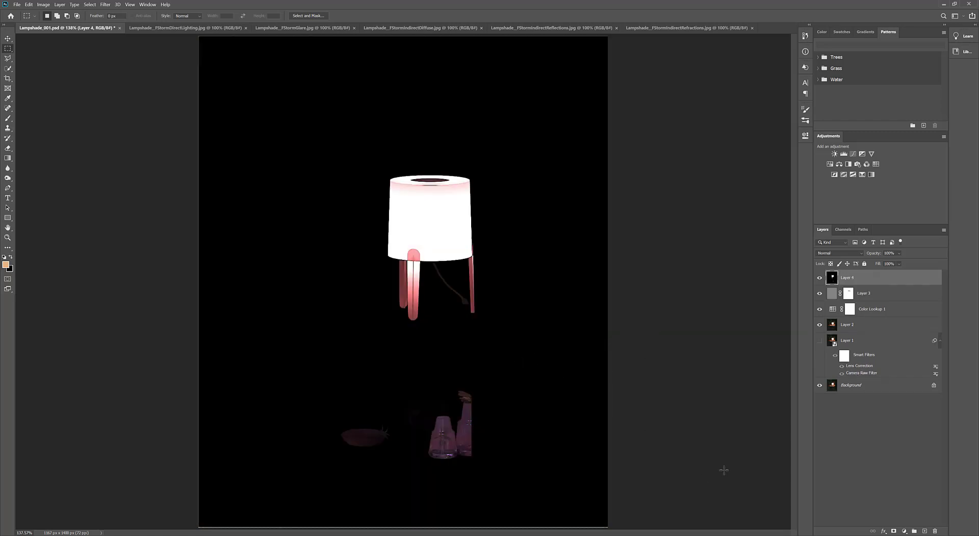
- Set the pasted refractions layer's blend mode to Screen and compare the image with it on and off
{"action": "key", "text": "e"}
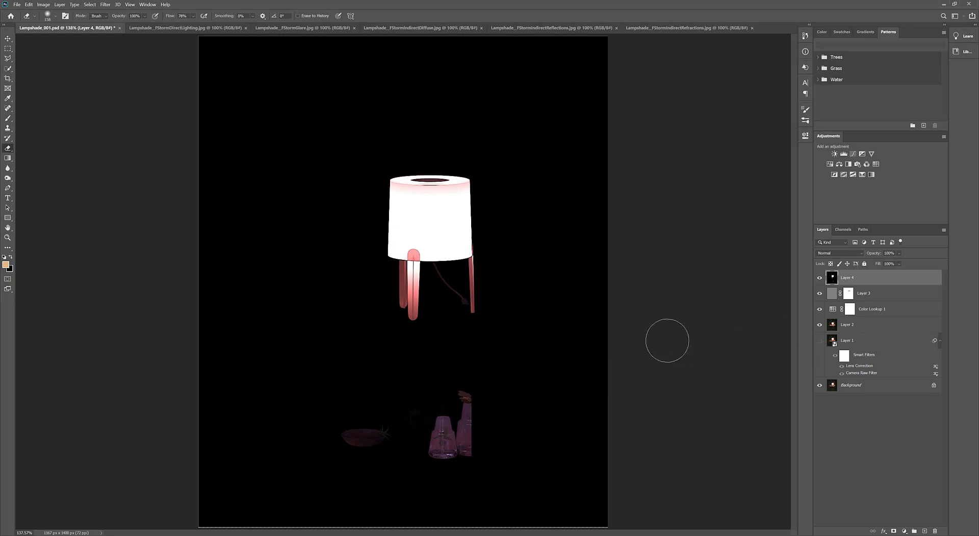
{"action": "key", "text": "m"}
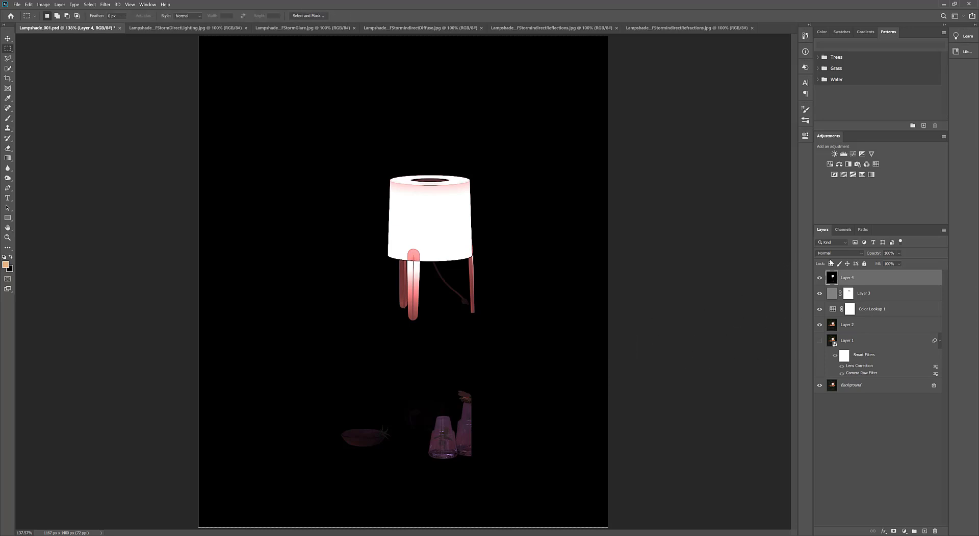
{"action": "left_click", "coordinate": [832, 253]}
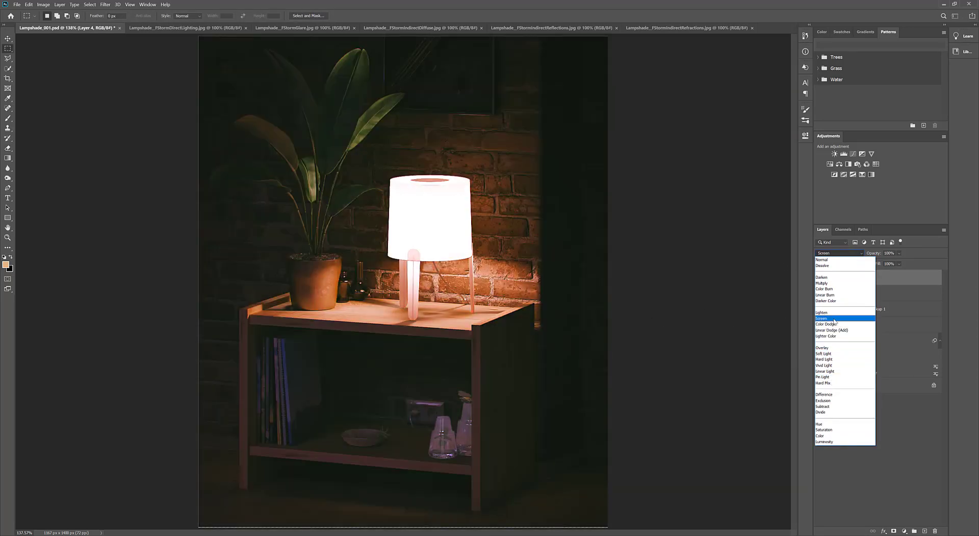
{"action": "left_click", "coordinate": [823, 318]}
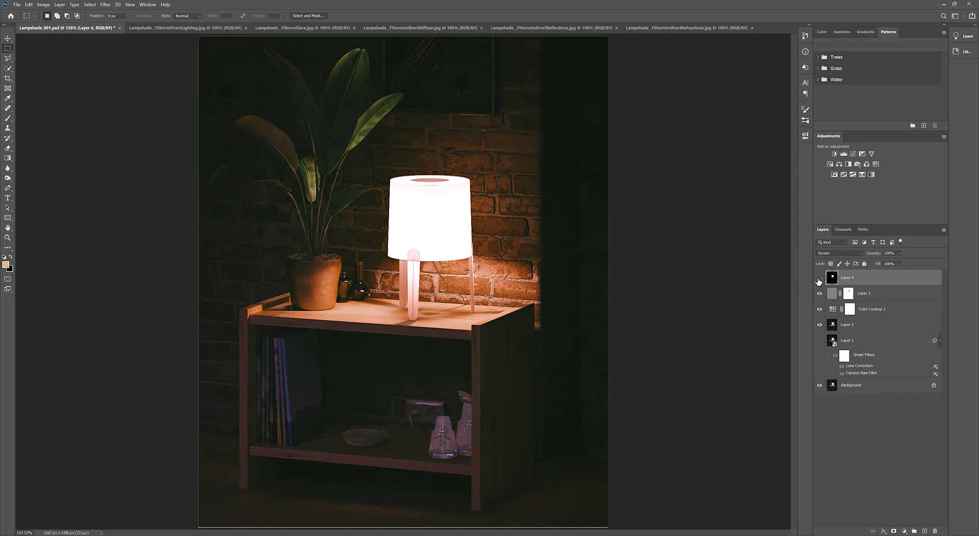
{"action": "left_click", "coordinate": [819, 279]}
{"action": "left_click", "coordinate": [819, 278]}
- Erase the bowl and glassware on the cabinet's lower shelf from Layer 4, leaving only the lamp in the refractions pass
{"action": "key", "text": "e"}
{"action": "key", "text": "alt+e"}
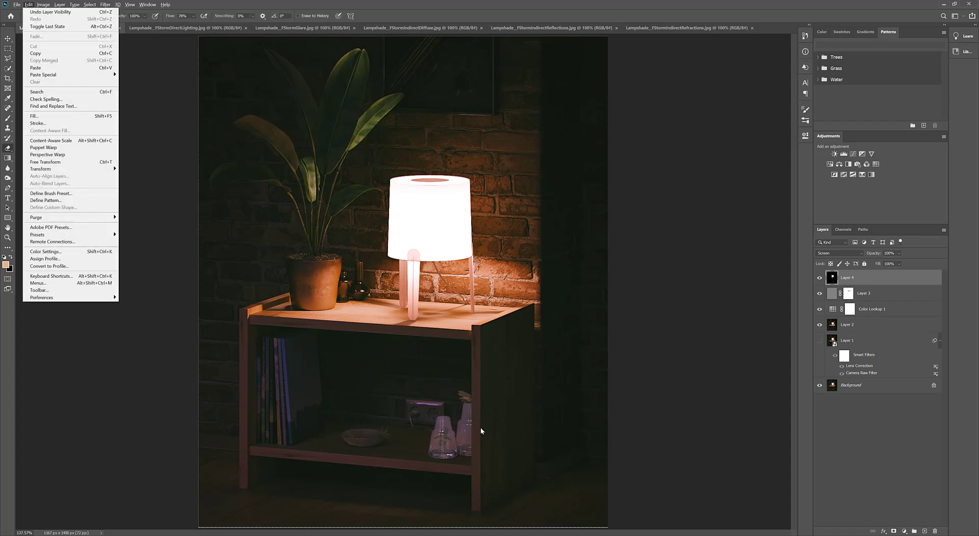
{"action": "key", "text": "Escape"}
{"action": "key", "text": "alt+e"}
{"action": "key", "text": "Escape"}
{"action": "mouse_move", "coordinate": [498, 418]}
{"action": "left_mouse_down"}
{"action": "mouse_move", "coordinate": [407, 459]}
{"action": "mouse_move", "coordinate": [403, 447]}
{"action": "mouse_move", "coordinate": [489, 409]}
{"action": "left_mouse_up"}
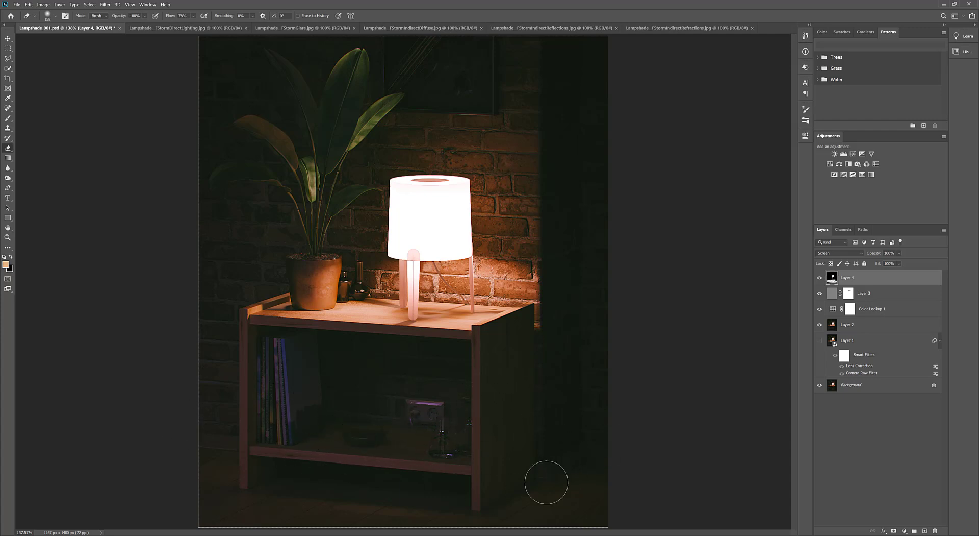
{"action": "right_click", "coordinate": [586, 328]}
{"action": "key", "text": "Escape"}
{"action": "key", "text": "m"}
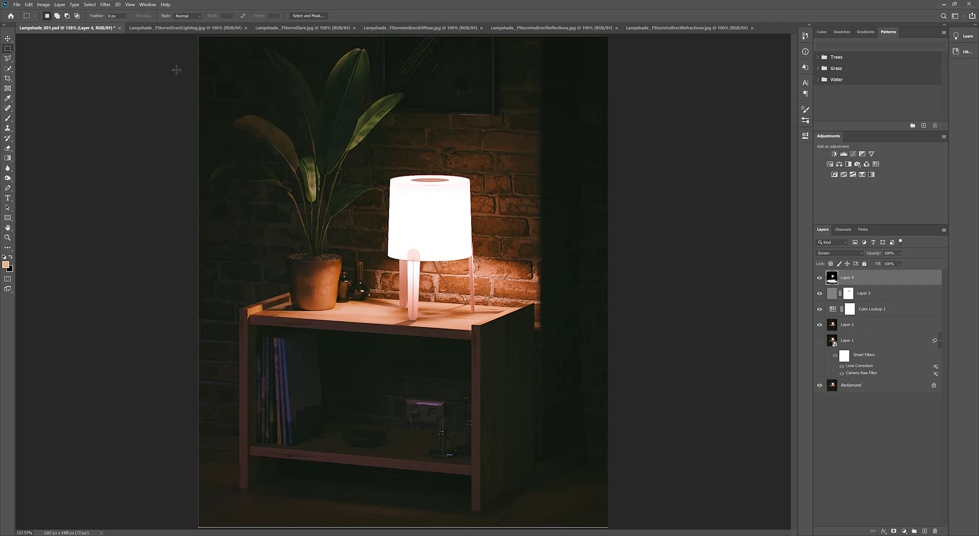
- Apply a Gaussian Blur with a radius of 40.1 pixels to Layer 4 for a glow around the lampshade
{"action": "left_click", "coordinate": [106, 4]}
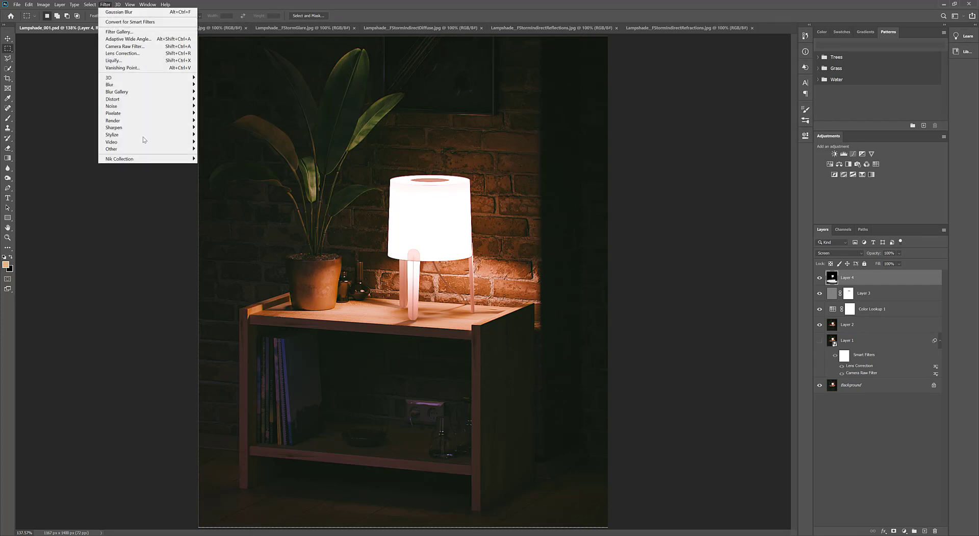
{"action": "mouse_move", "coordinate": [155, 86]}
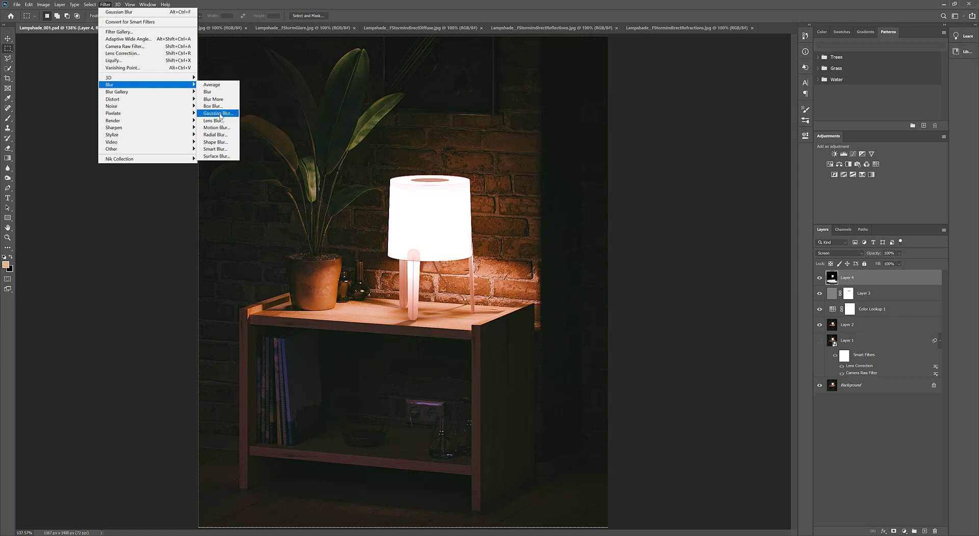
{"action": "left_click", "coordinate": [216, 113]}
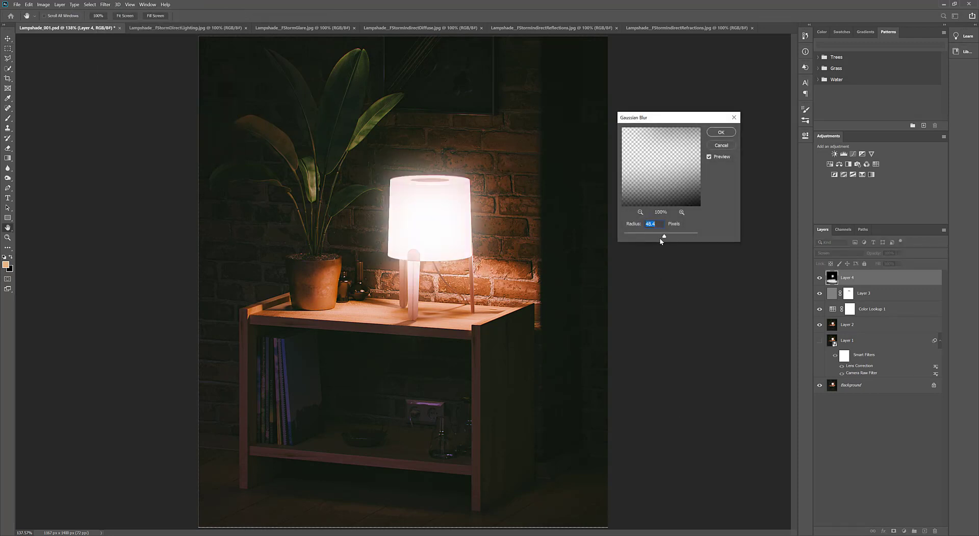
{"action": "left_click_drag", "start_coordinate": [660, 238], "coordinate": [662, 238]}
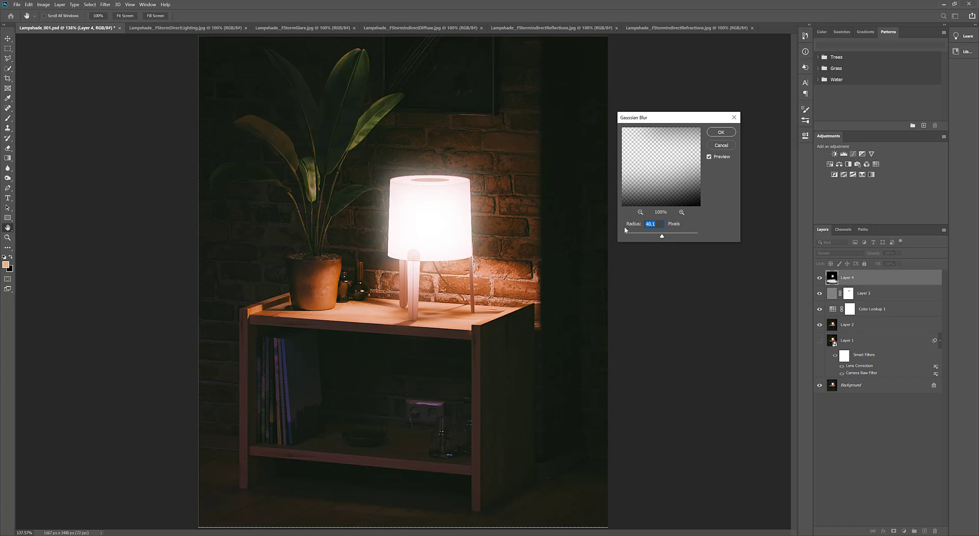
{"action": "key", "text": "Return"}
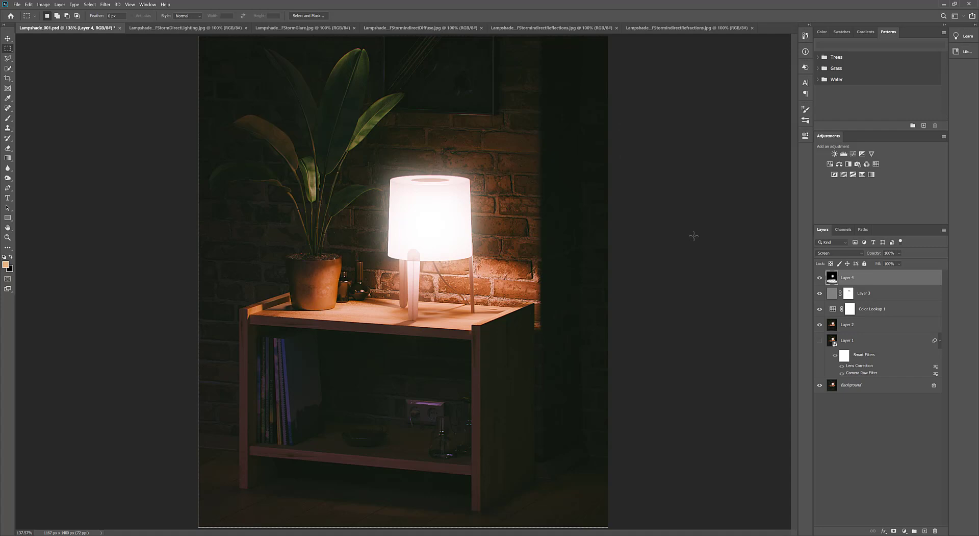
- Lower the glow layer's opacity to 30% and compare the image with Layer 4 on and off
{"action": "key", "text": "3"}
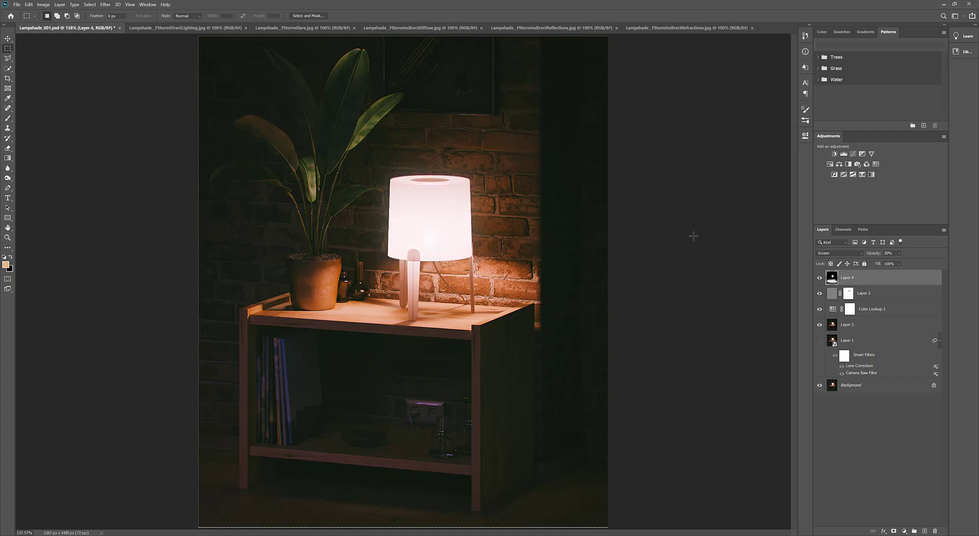
{"action": "left_click", "coordinate": [820, 278]}
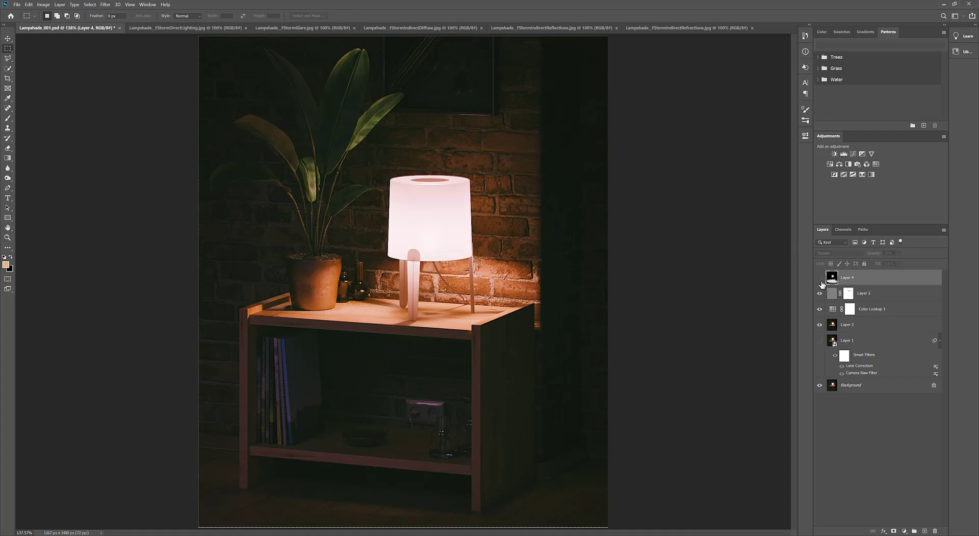
{"action": "left_click", "coordinate": [820, 278]}
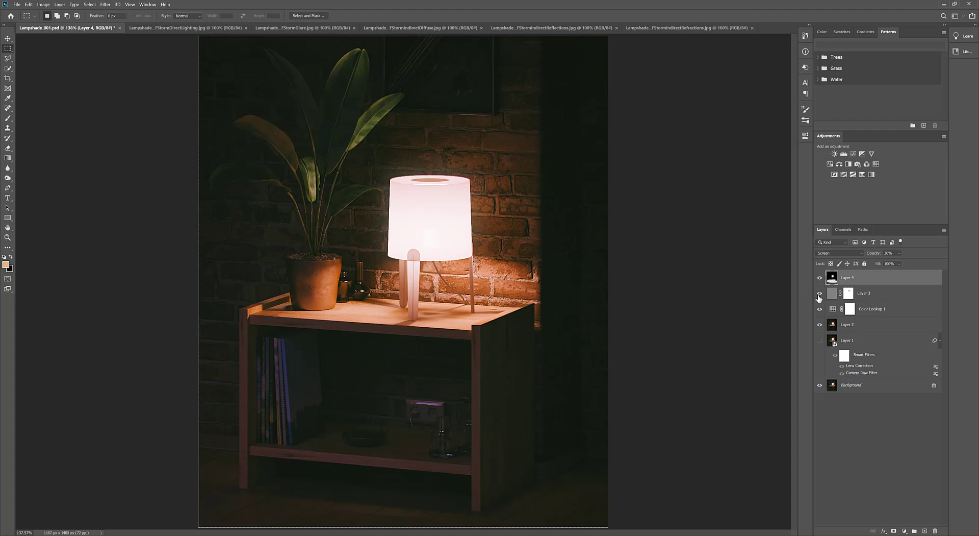
{"action": "left_click", "coordinate": [820, 278]}
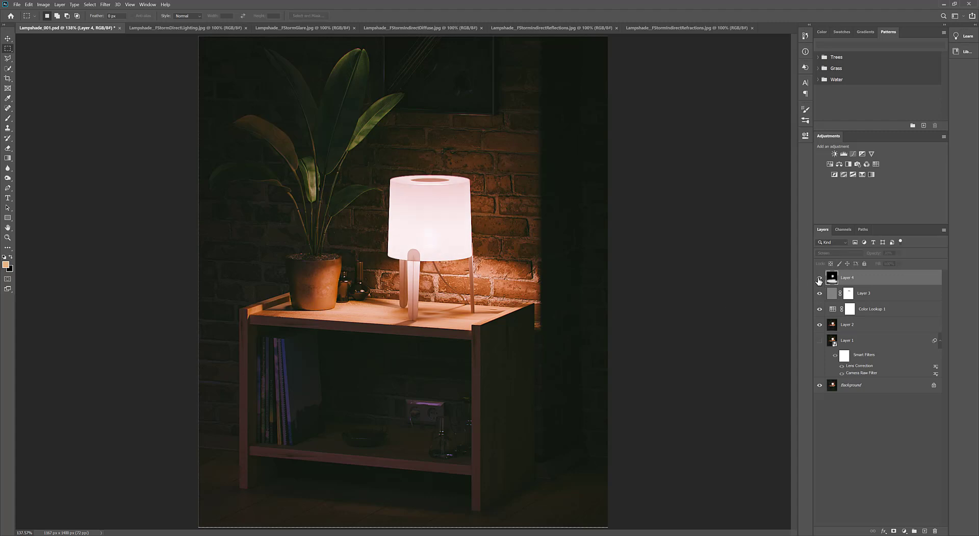
{"action": "left_click", "coordinate": [820, 278]}
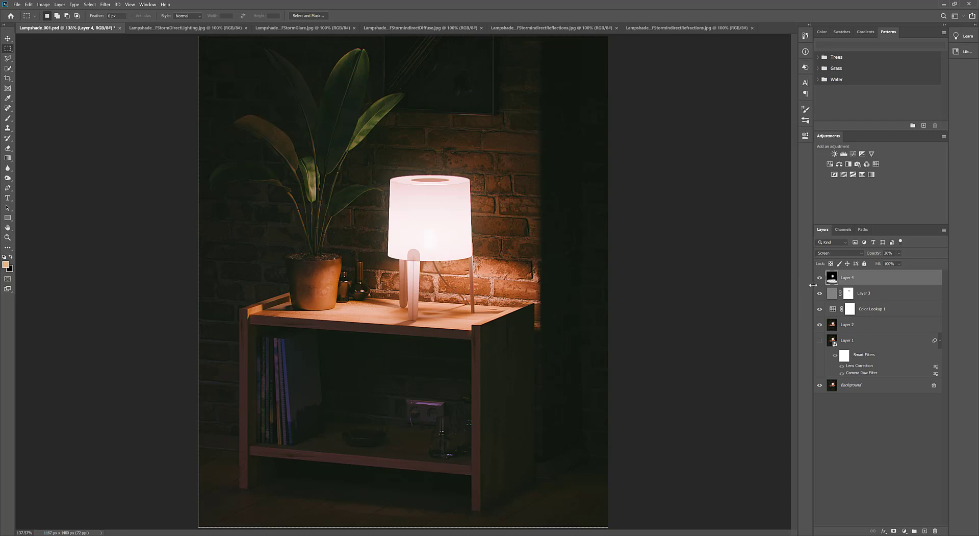
{"action": "left_click", "coordinate": [819, 278]}
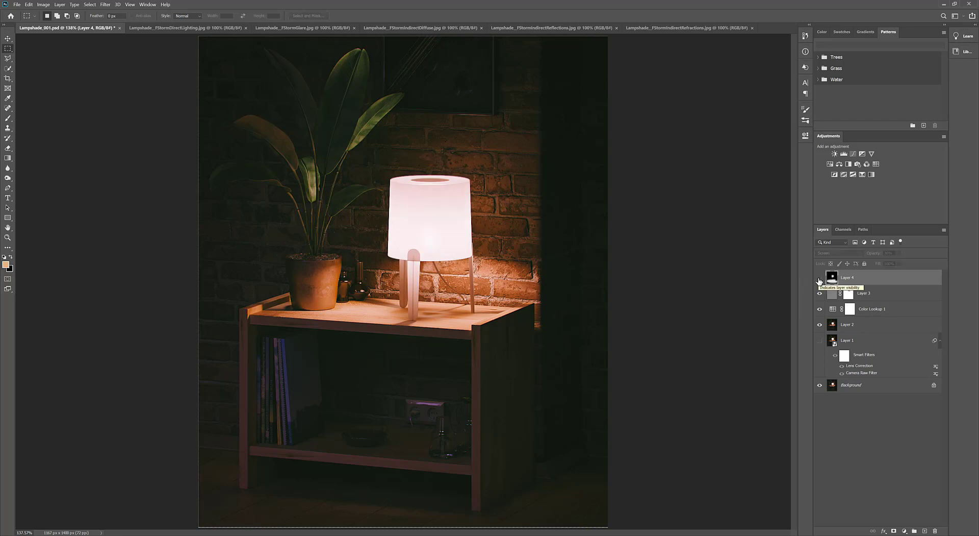
{"action": "left_click", "coordinate": [820, 278]}
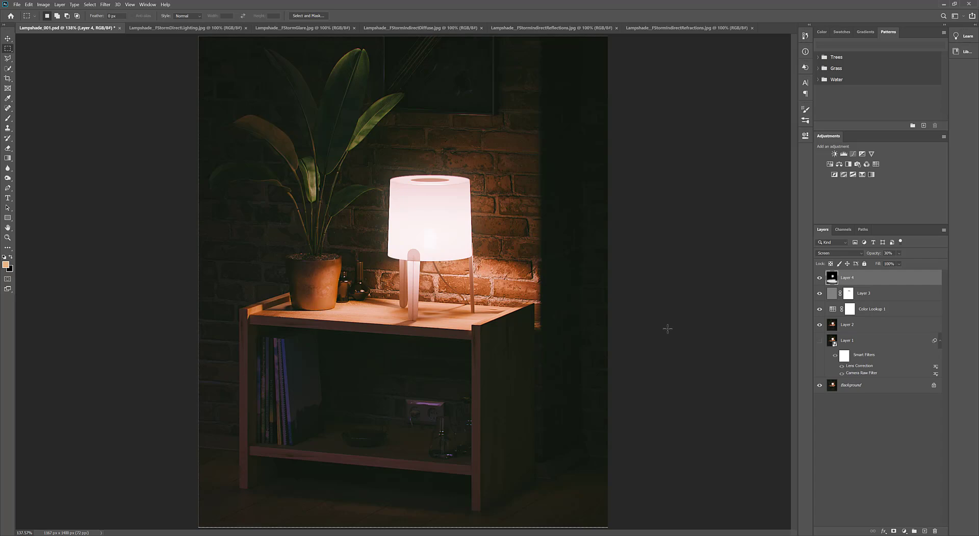